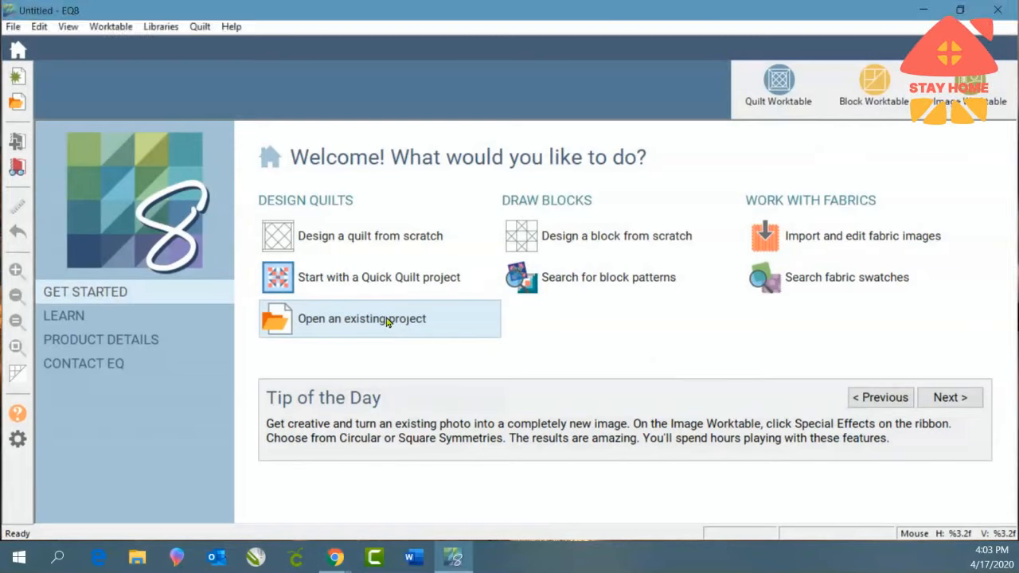
Open the existing project Quilt Panel Quilt.PJ8 and load the Flower Panel quilt from its sketchbook for editing
left_click(387, 322)
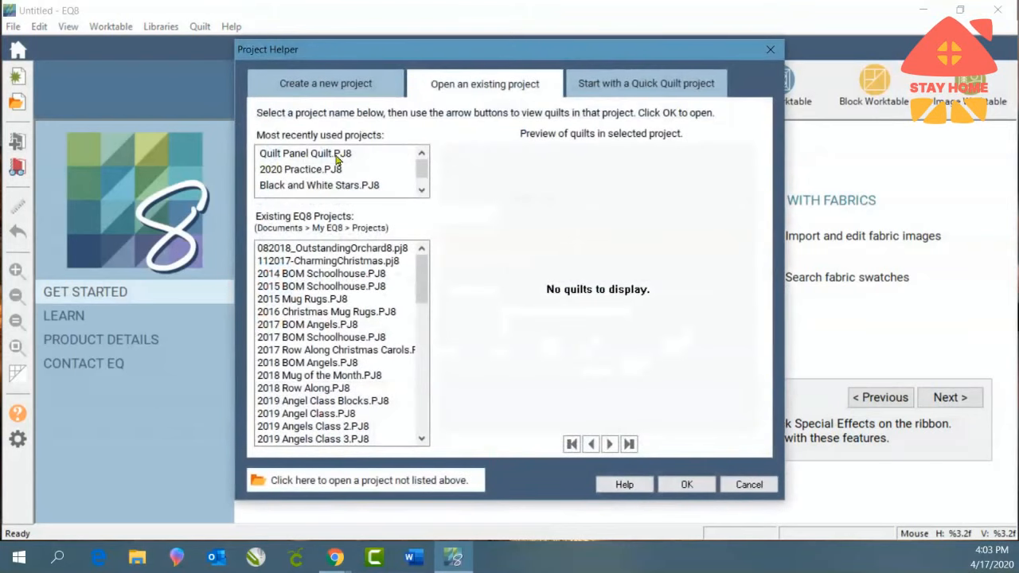
left_click(293, 157)
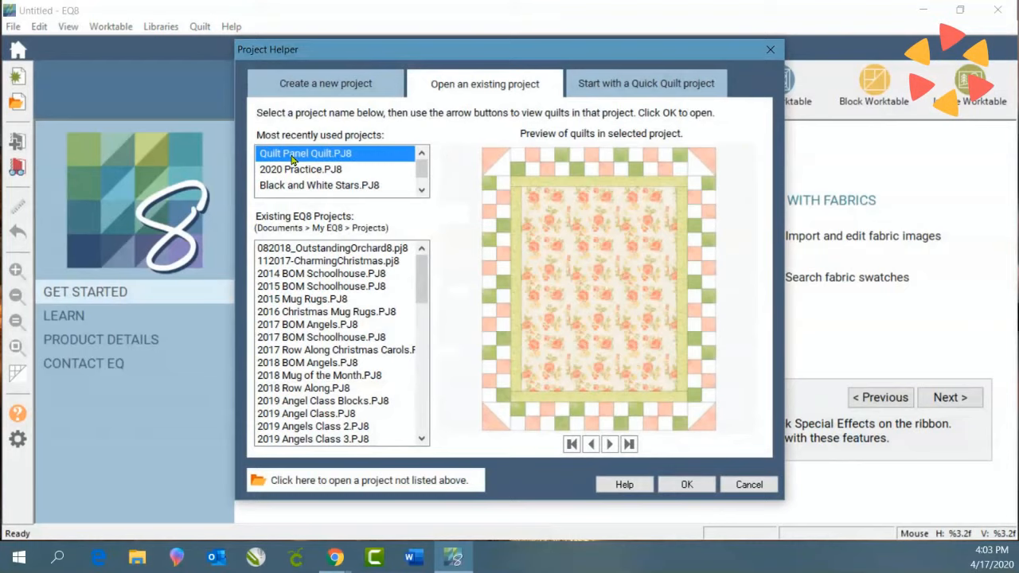
left_click(686, 485)
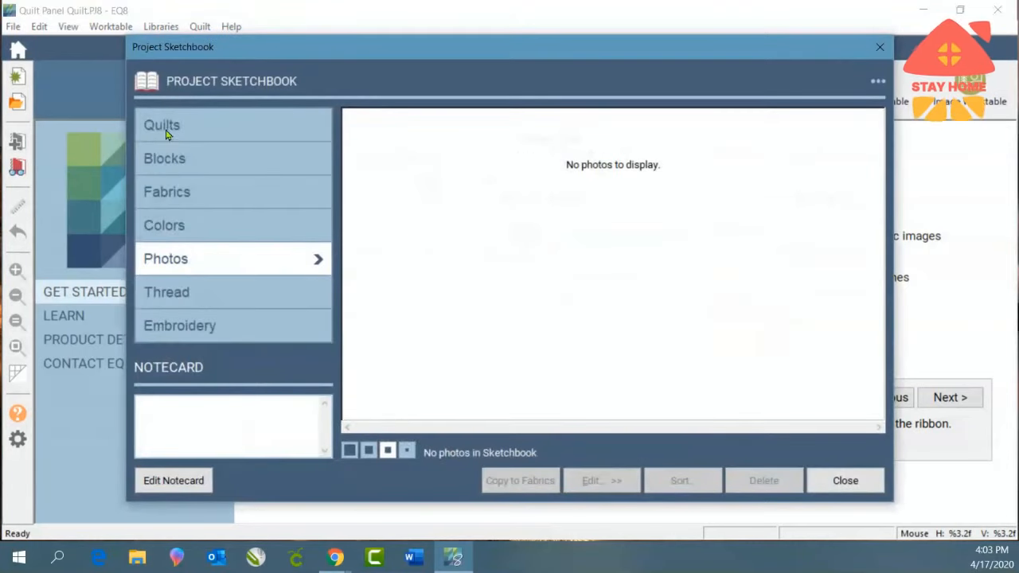
left_click(168, 134)
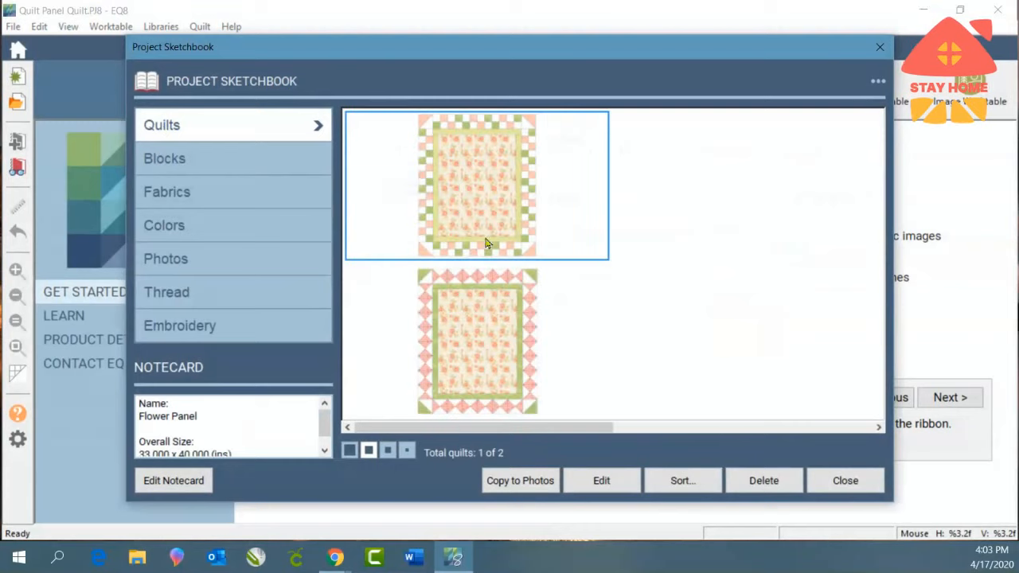
left_click(599, 483)
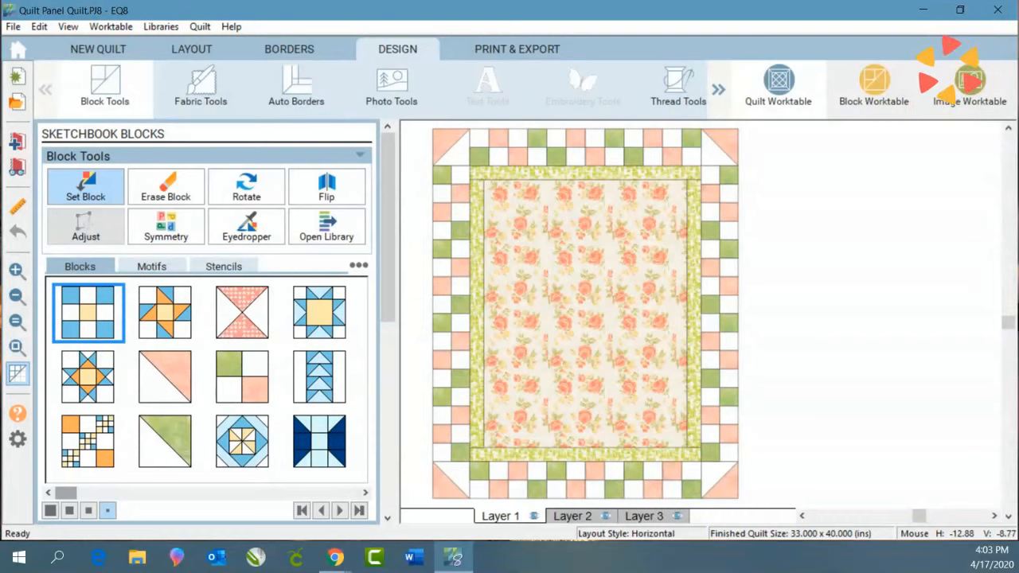
Import the image Fabric Panel.jpg from the Desktop into the Image Worktable
left_click(965, 84)
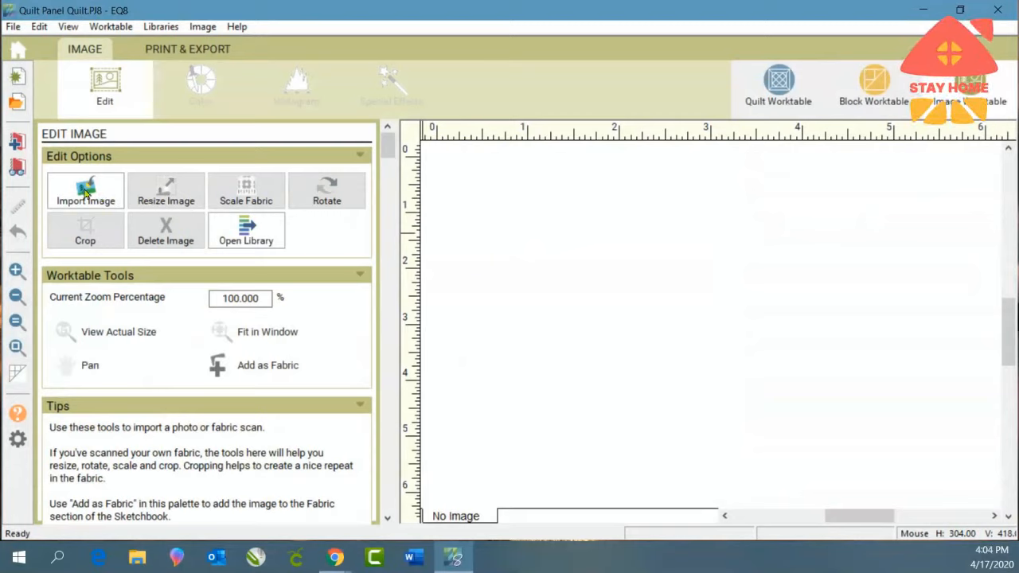
left_click(86, 194)
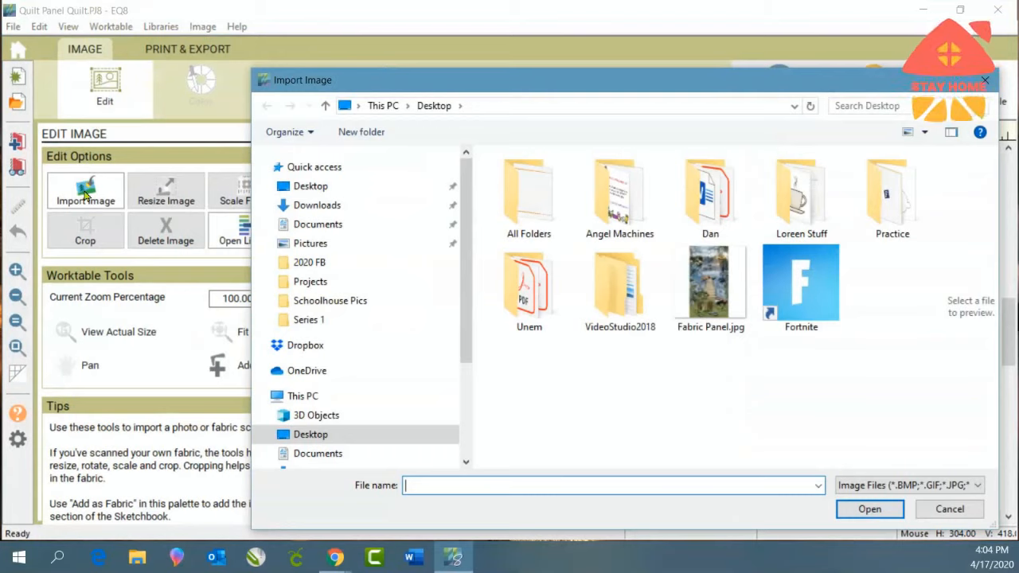
left_click(711, 291)
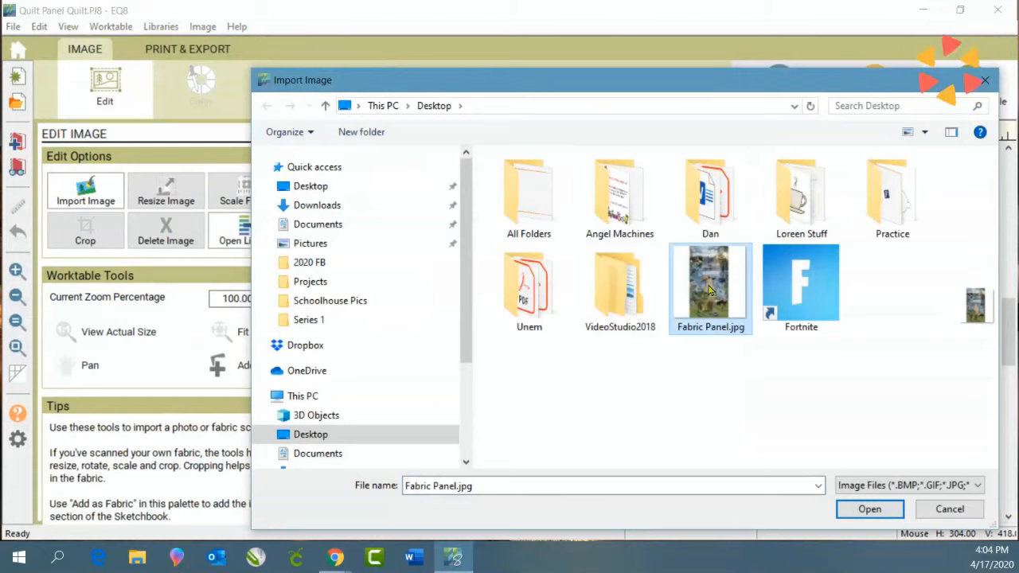
double_click(711, 291)
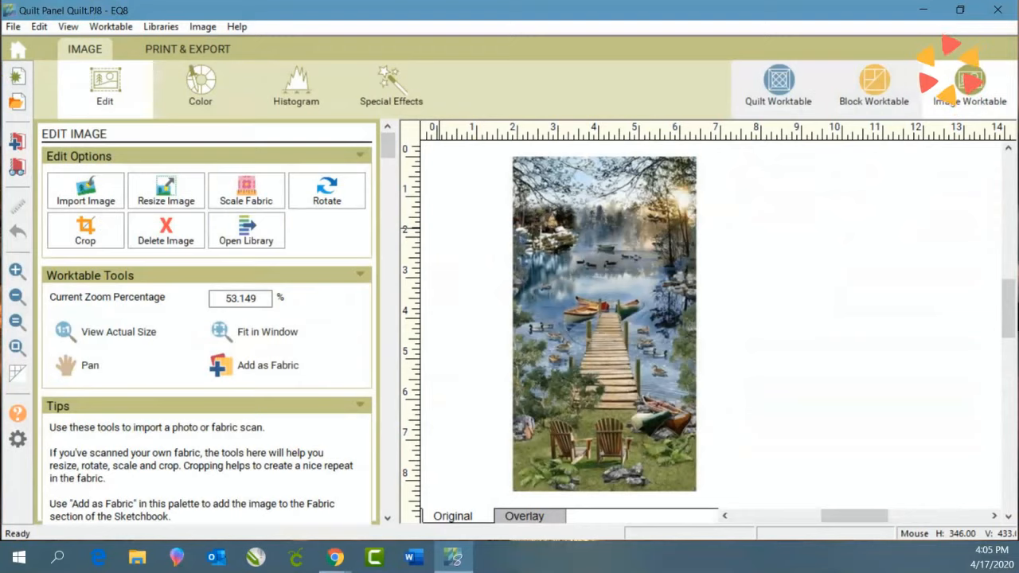
key("alt+Tab")
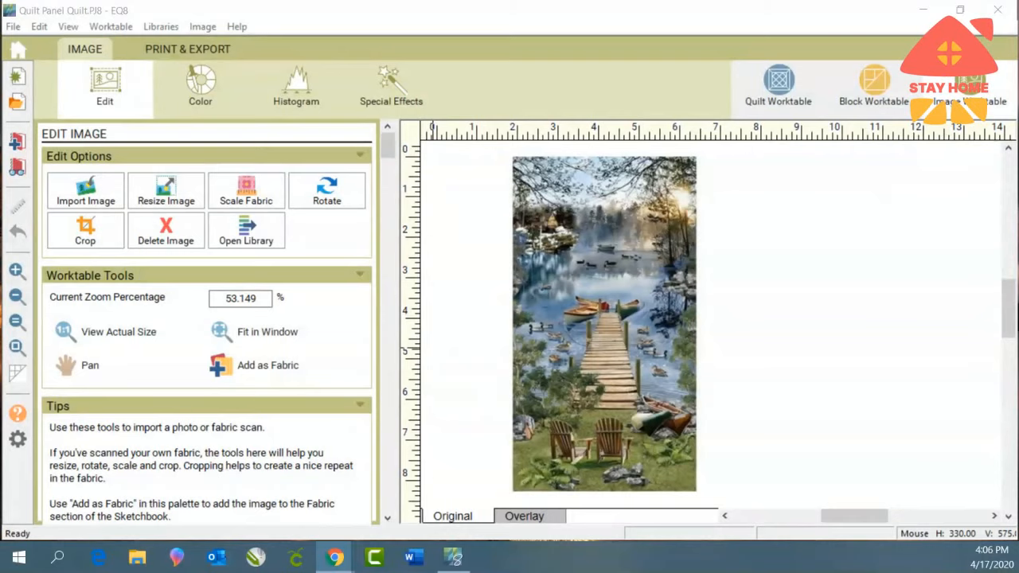
Crop the white side margins off the panel image, leaving about 4.395 by 8.270, and add it to the project sketchbook
left_click(89, 235)
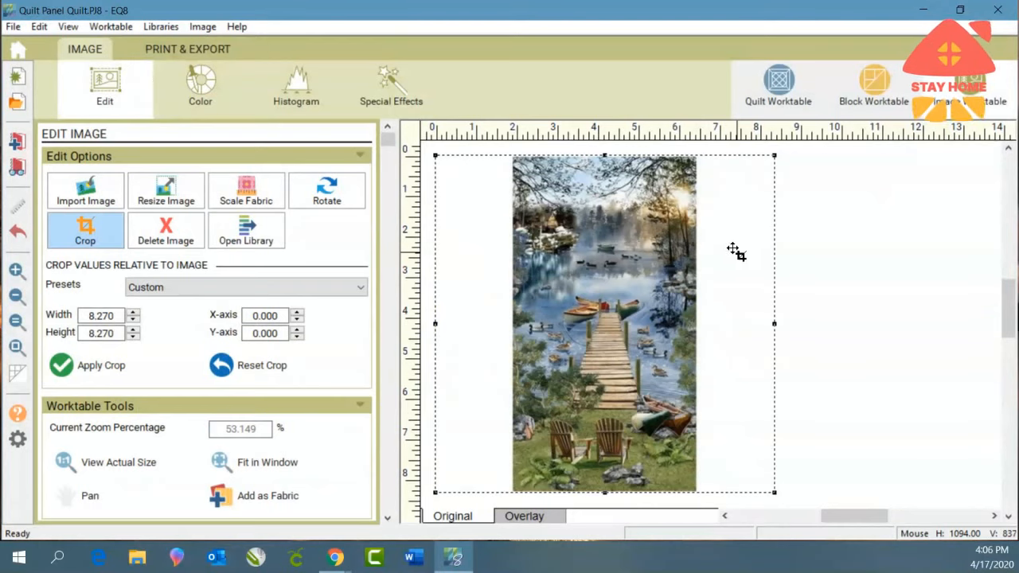
left_click_drag(436, 328, 513, 322)
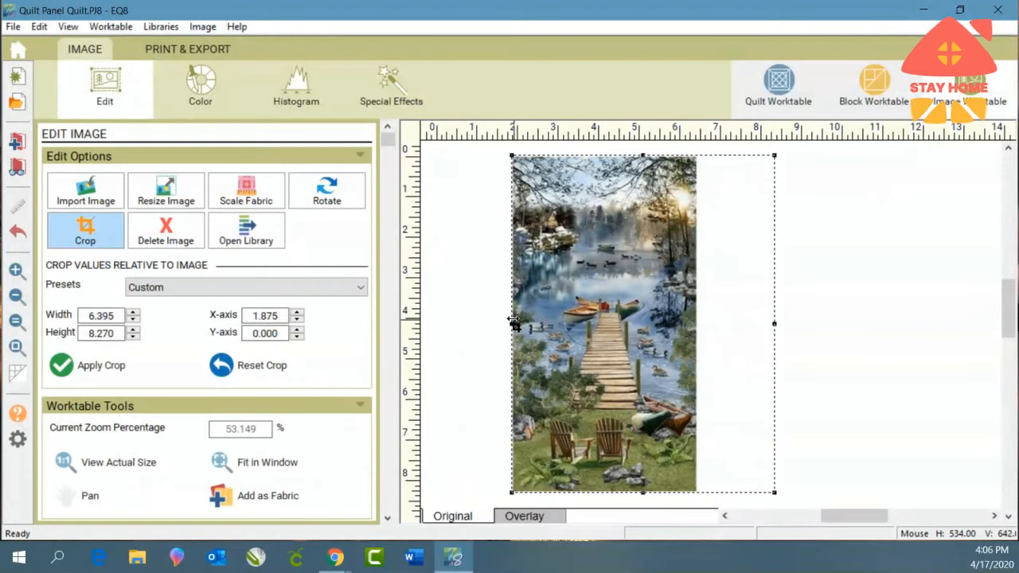
left_click_drag(776, 330, 695, 338)
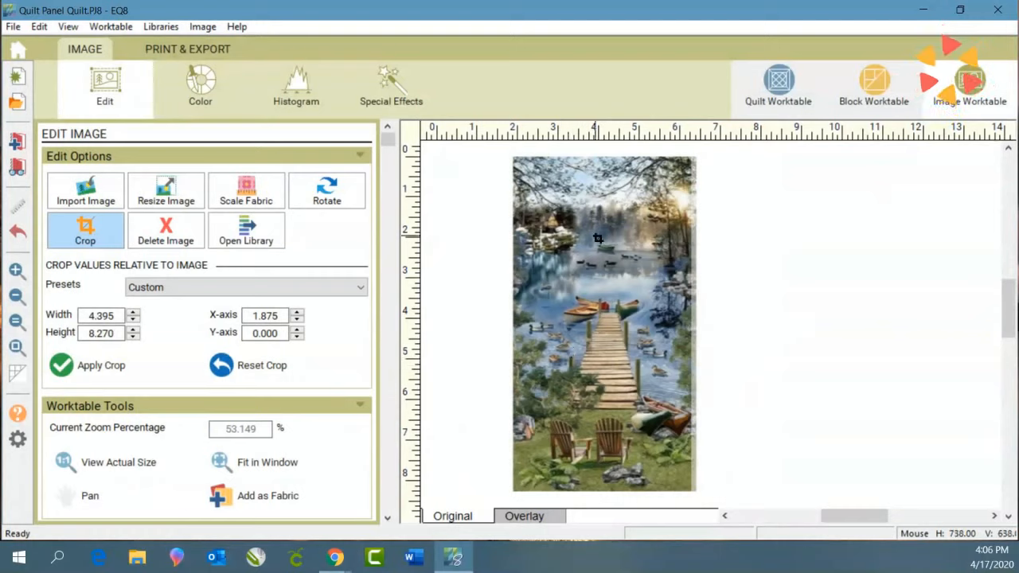
left_click(95, 369)
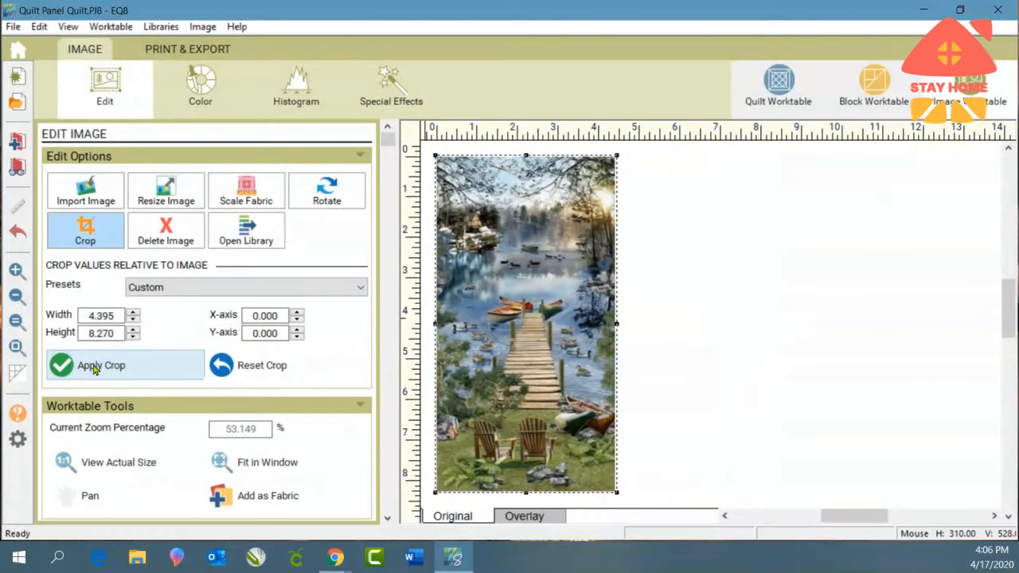
left_click(17, 142)
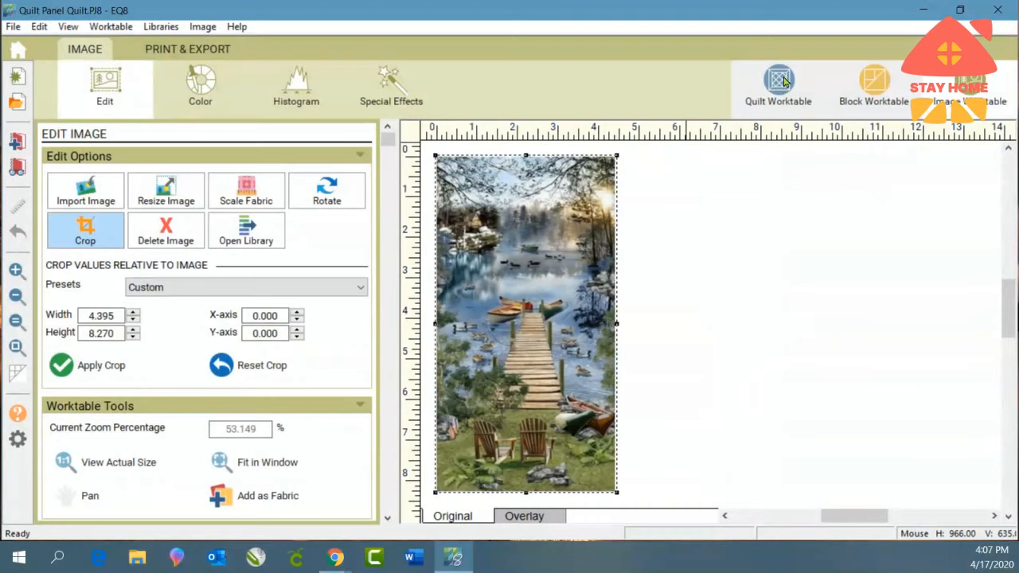
Set the cropped lake panel photo into the centre of the quilt on the Quilt Worktable
left_click(780, 82)
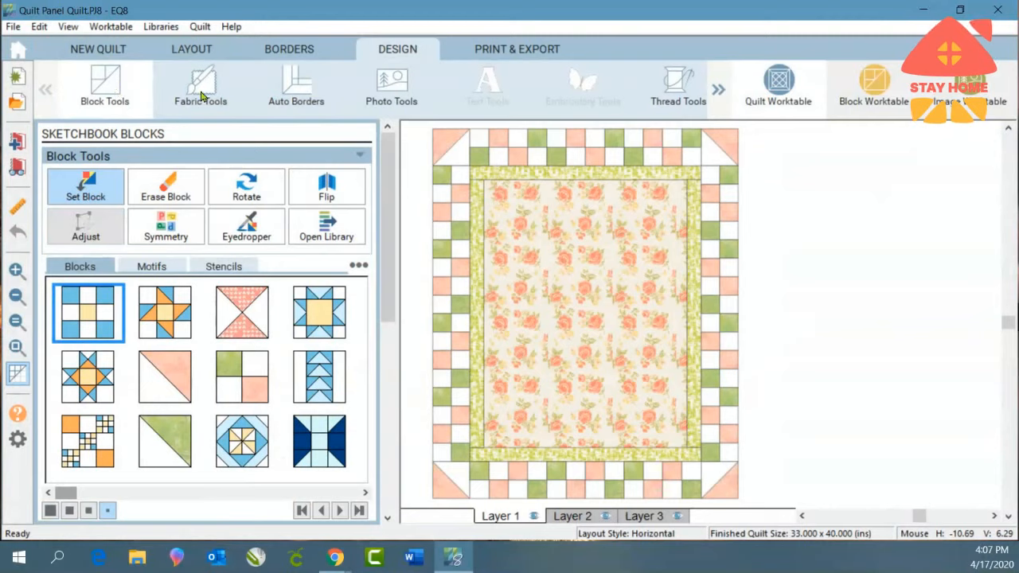
left_click(391, 88)
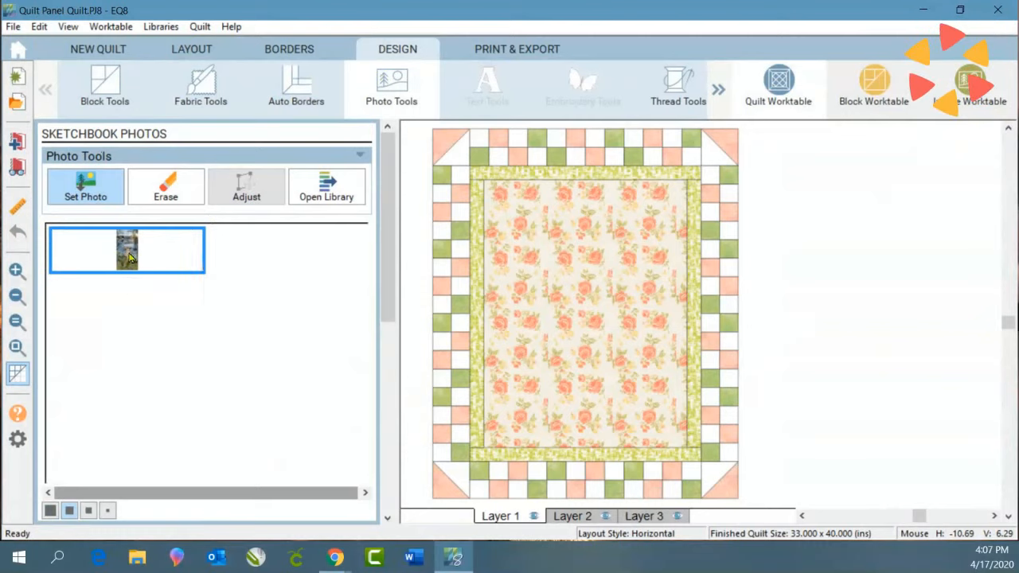
mouse_move(129, 257)
left_mouse_down()
mouse_move(435, 253)
mouse_move(521, 234)
left_mouse_up()
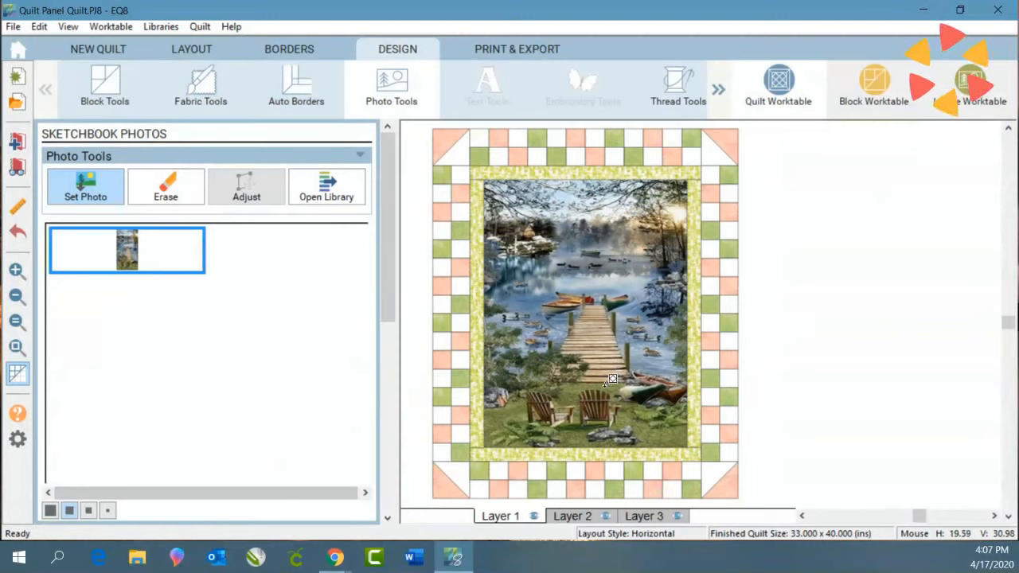
Replace the green fabric in the checkered border with the teal quatrefoil print using Swap Color
left_click(209, 88)
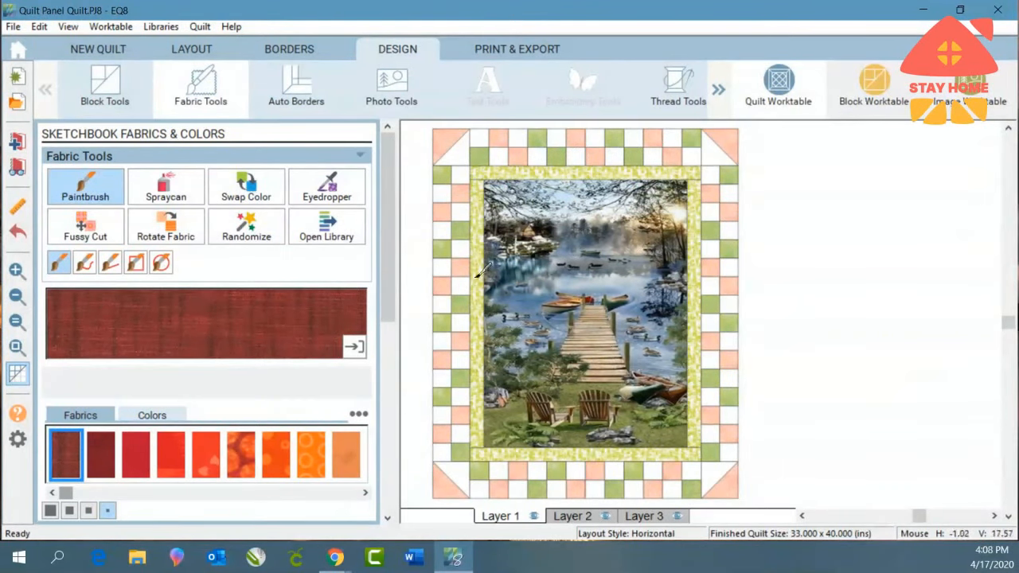
left_click(364, 495)
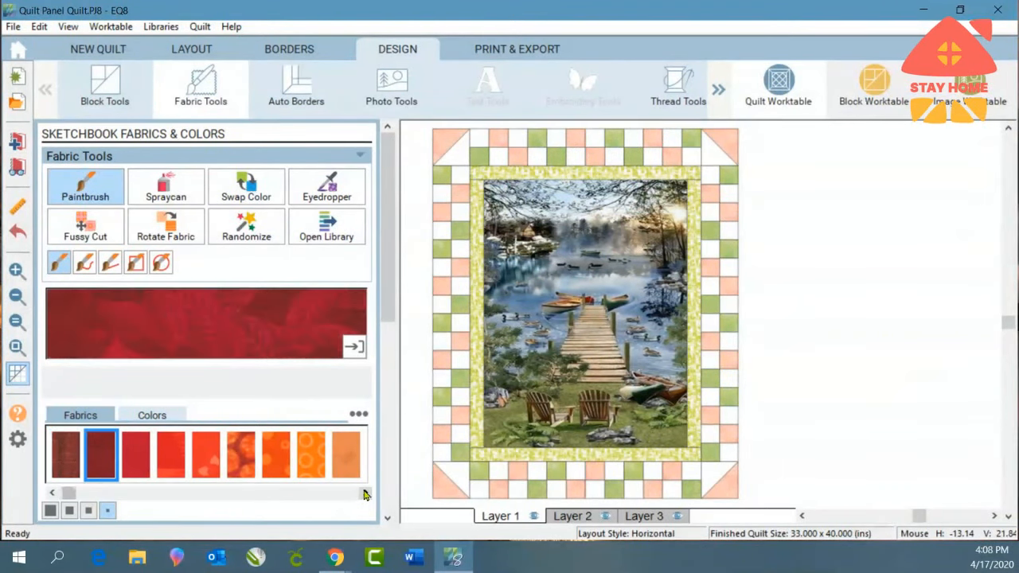
left_click(363, 494)
left_click(363, 495)
left_click(364, 495)
left_click(363, 494)
left_click(363, 494)
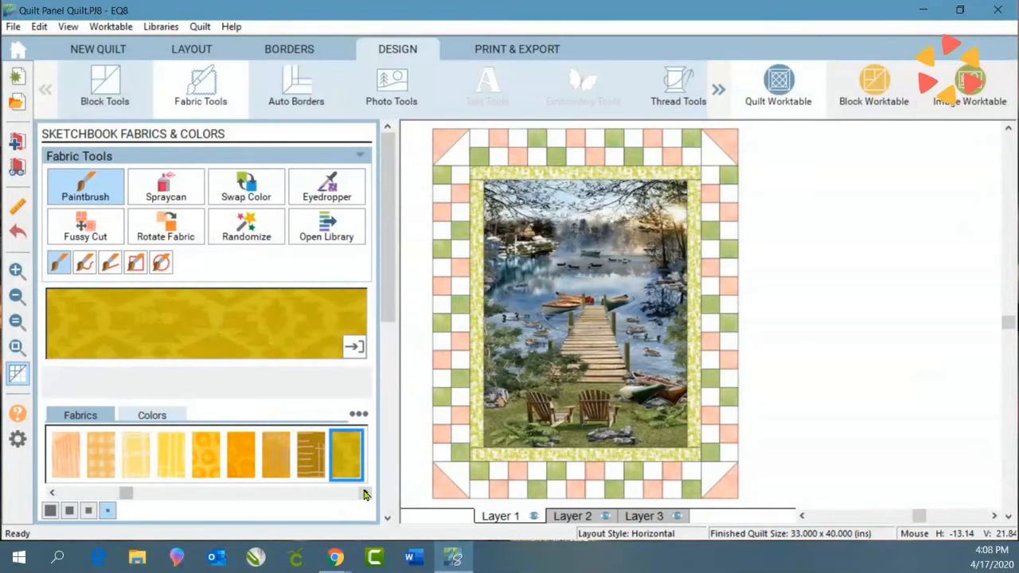
left_click(364, 495)
left_click(364, 495)
left_click(364, 495)
left_click(364, 495)
left_click(363, 494)
left_click(364, 495)
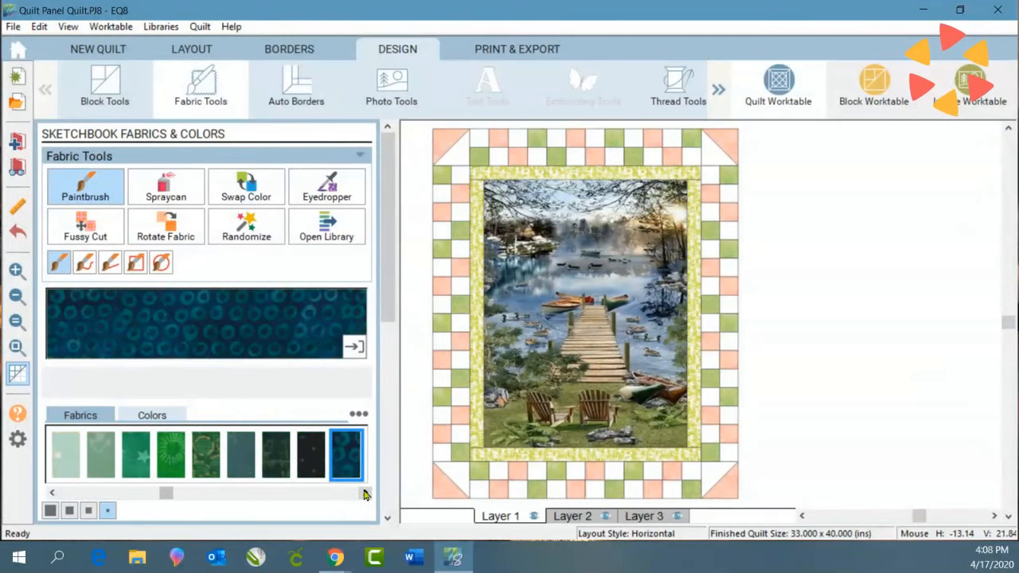
left_click(364, 495)
left_click(364, 494)
left_click(364, 494)
left_click(364, 495)
left_click(363, 495)
left_click(364, 494)
left_click(243, 456)
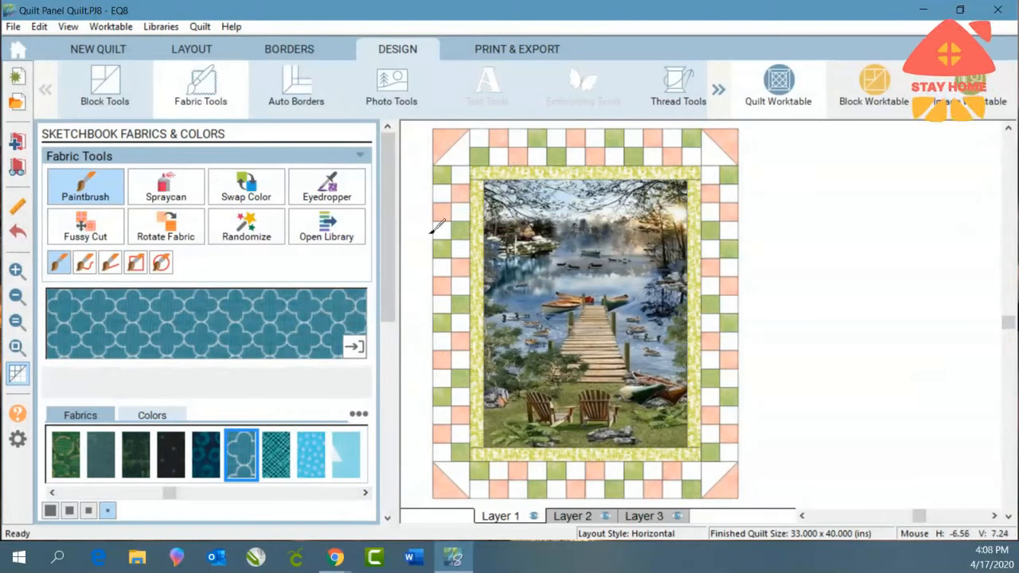
left_click(244, 188)
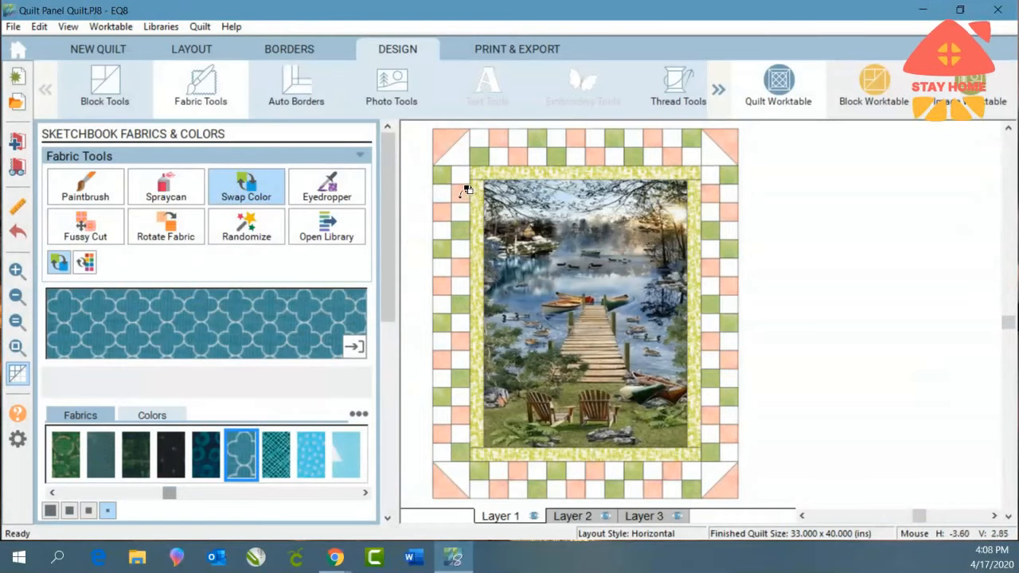
left_click(468, 188)
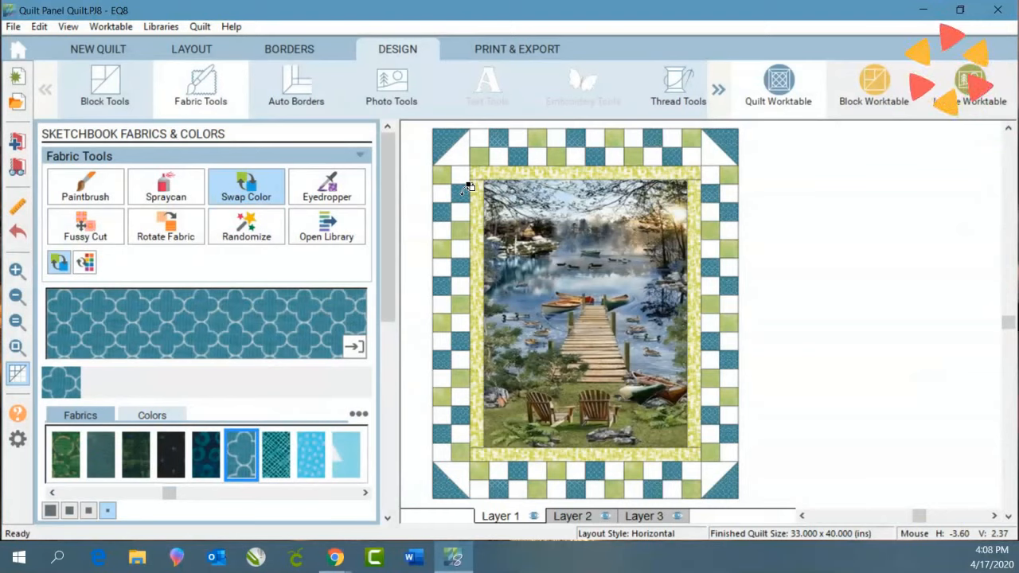
key("ctrl+z")
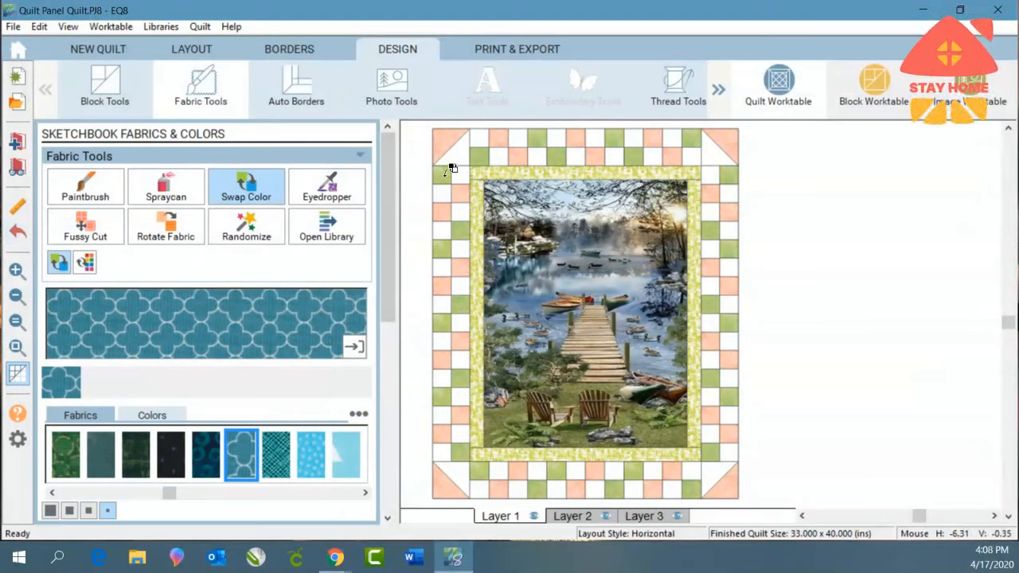
left_click(451, 166)
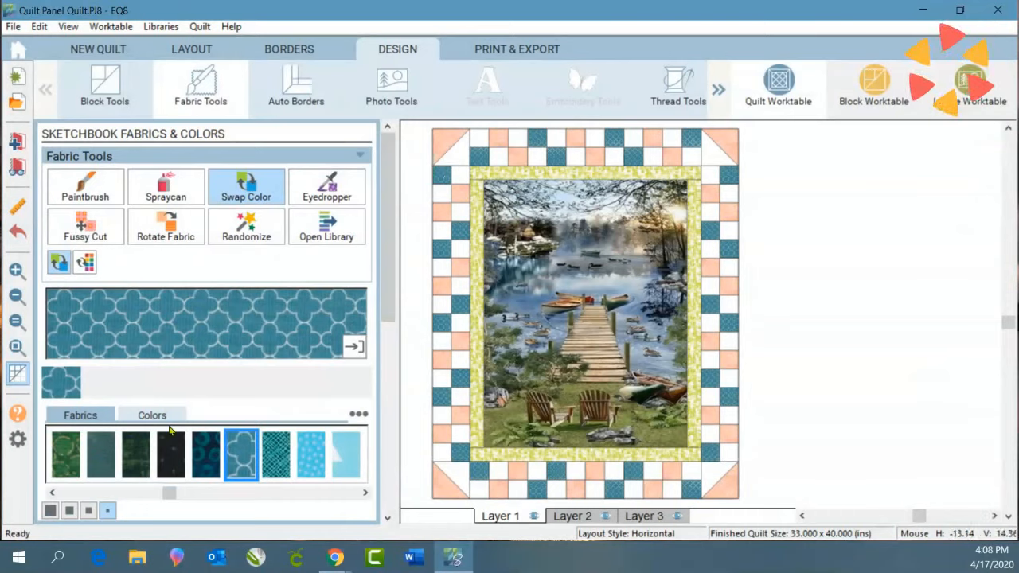
Swap the peach fabric in the outer border and corner triangles for the muted sage green print
left_click(53, 493)
left_click(52, 494)
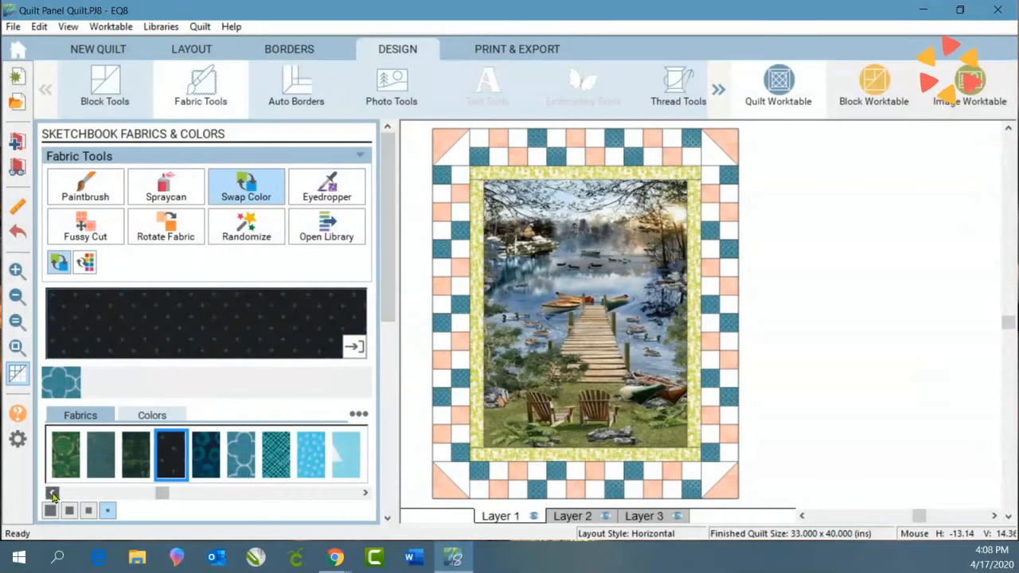
left_click(52, 493)
left_click(52, 494)
left_click(52, 494)
left_click(53, 494)
left_click(53, 494)
left_click(53, 494)
left_click(53, 493)
left_click(53, 494)
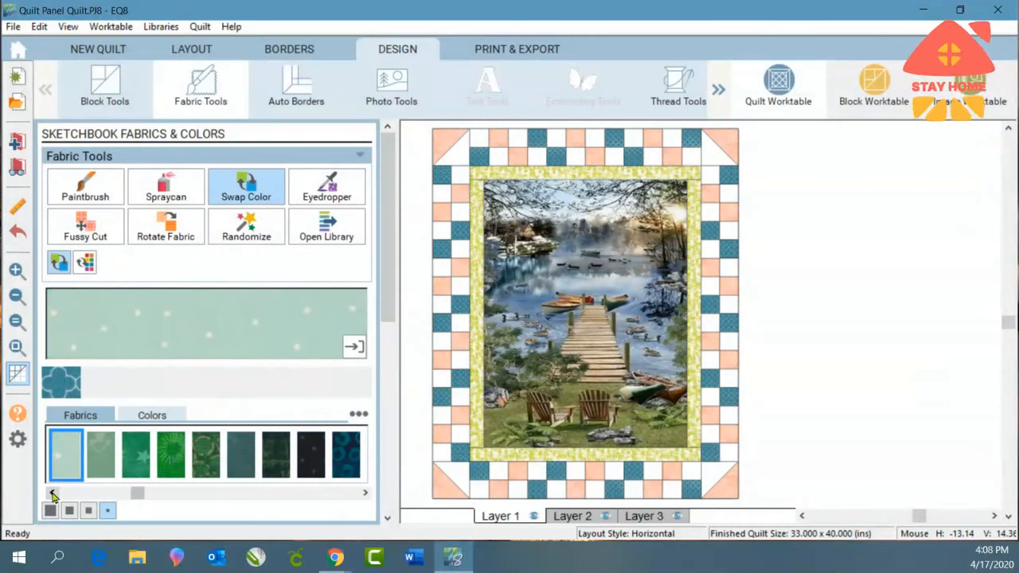
left_click(102, 457)
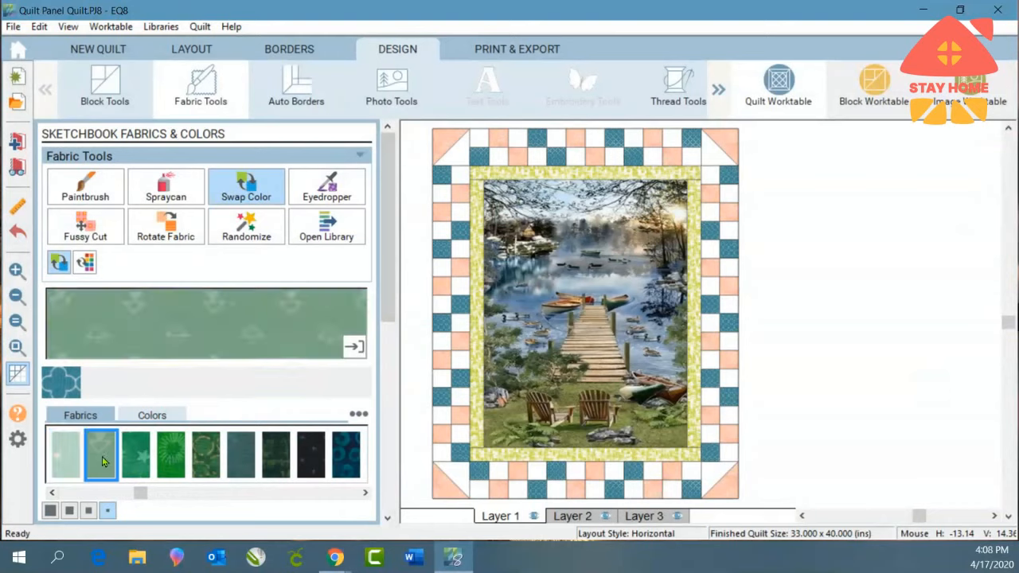
left_click(467, 189)
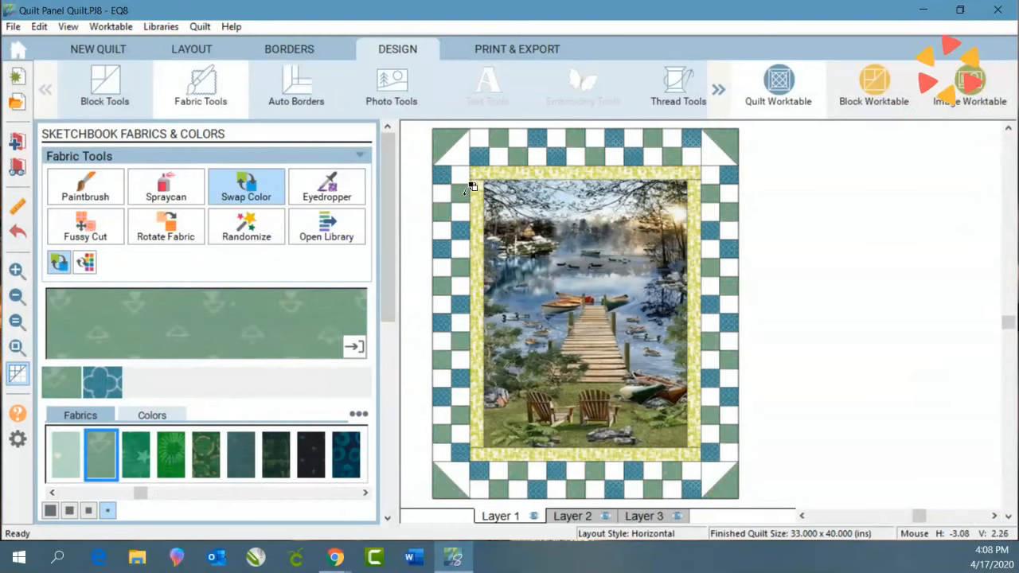
Swap the yellow-green inner border fabric for the dark green circle print and add the recolored quilt to the project sketchbook
left_click(137, 455)
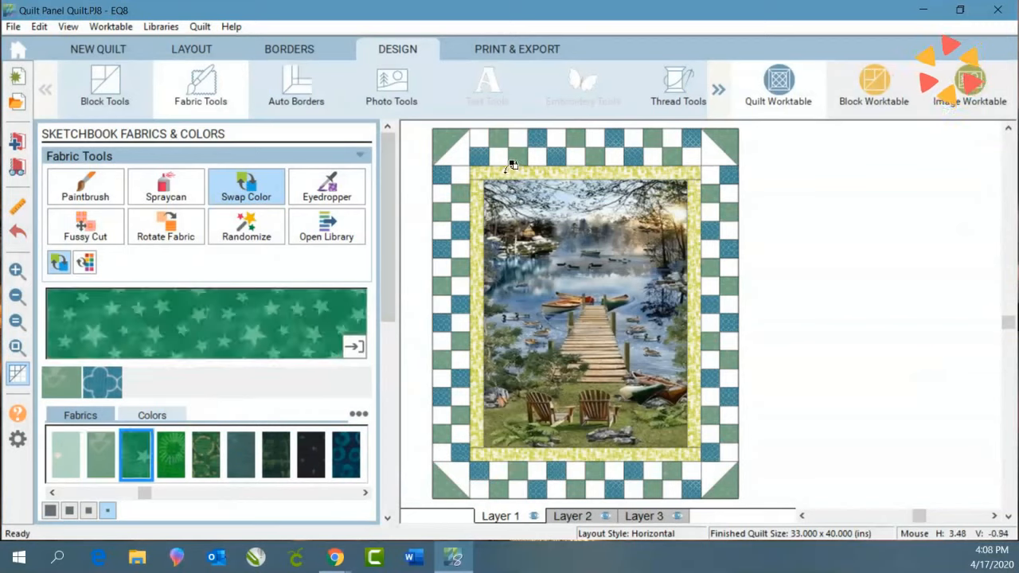
left_click(207, 460)
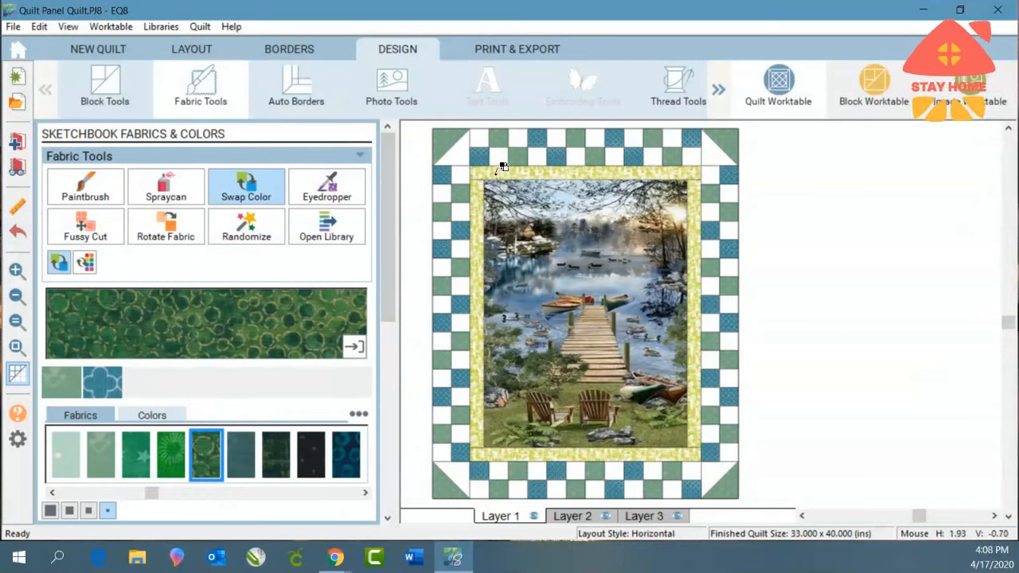
left_click(503, 167)
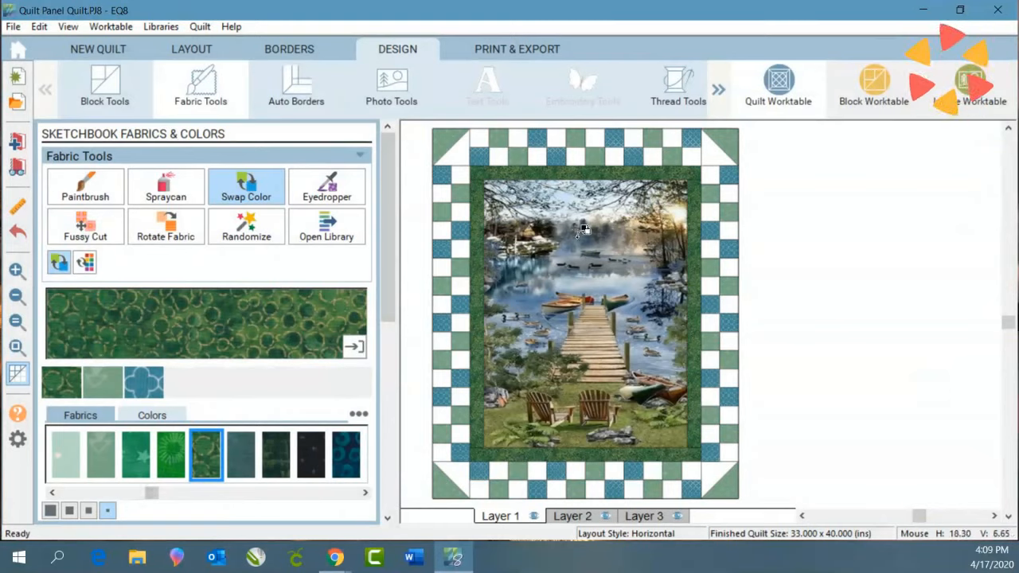
left_click(22, 144)
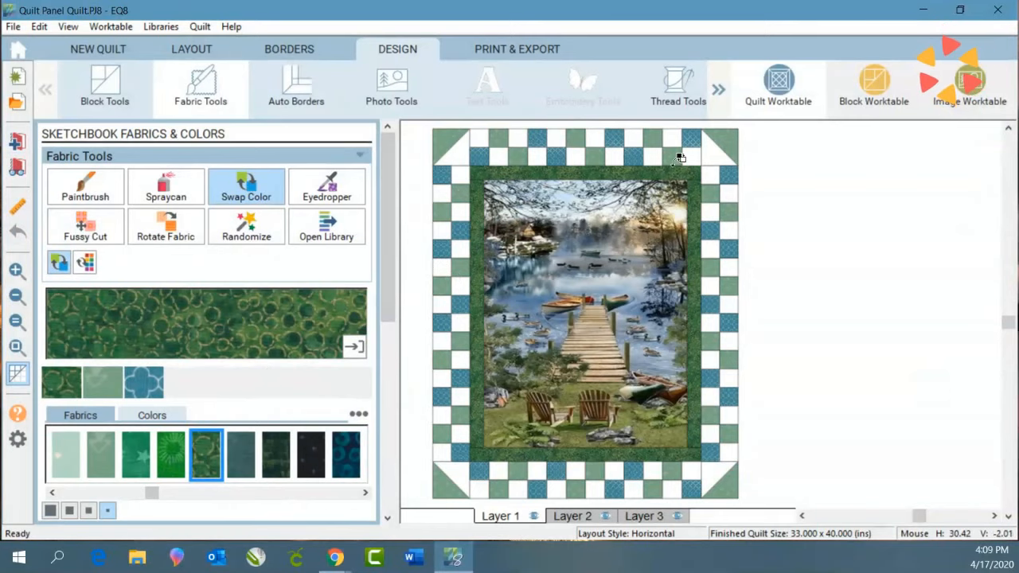
Look through the sketchbook blocks and the Five Patch and Old Favorites categories of the Classic Pieced library for a border block
left_click(101, 86)
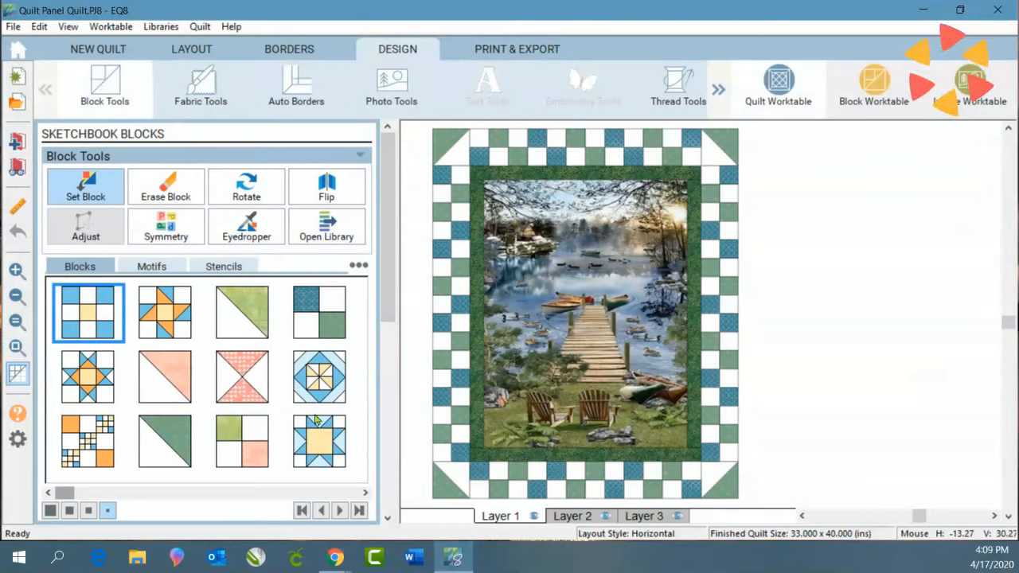
left_click(365, 493)
left_click(366, 492)
left_click(366, 492)
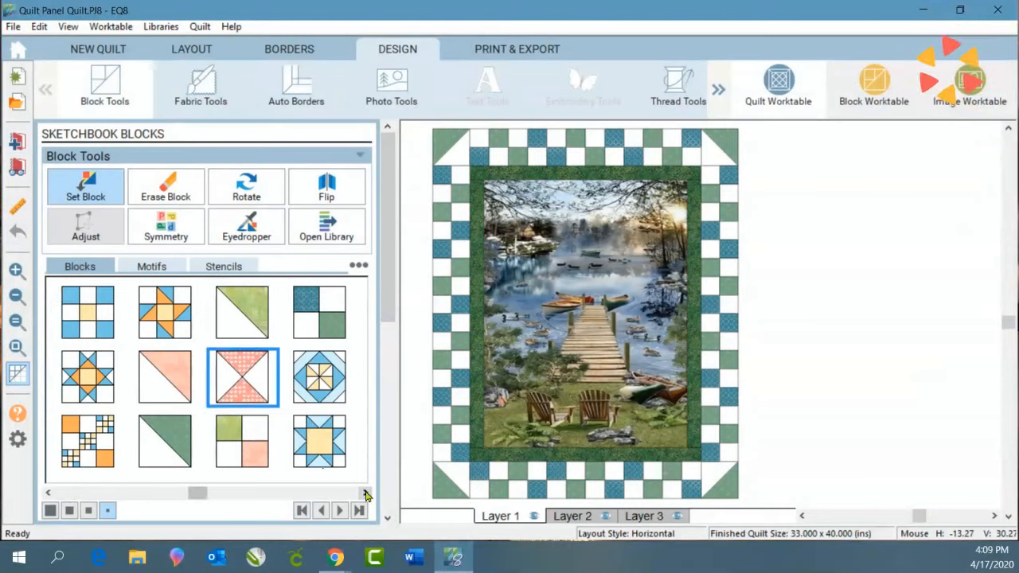
left_click(366, 493)
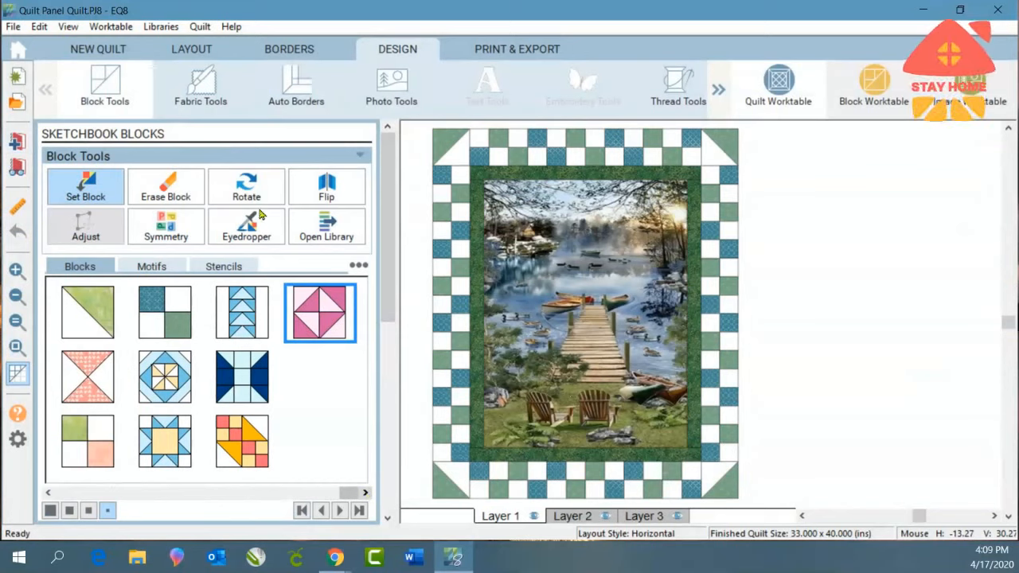
left_click(319, 228)
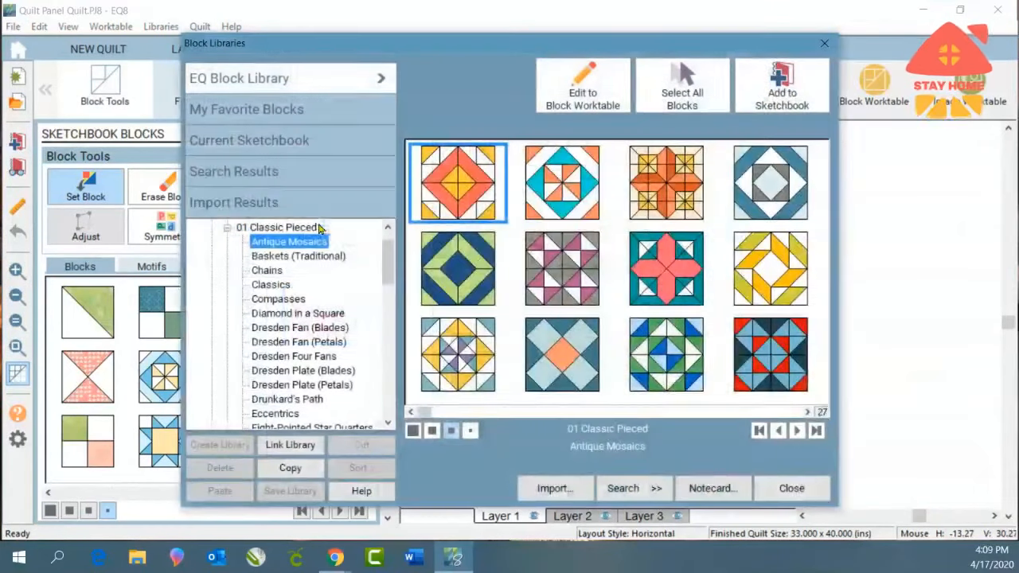
left_click_drag(393, 269, 393, 311)
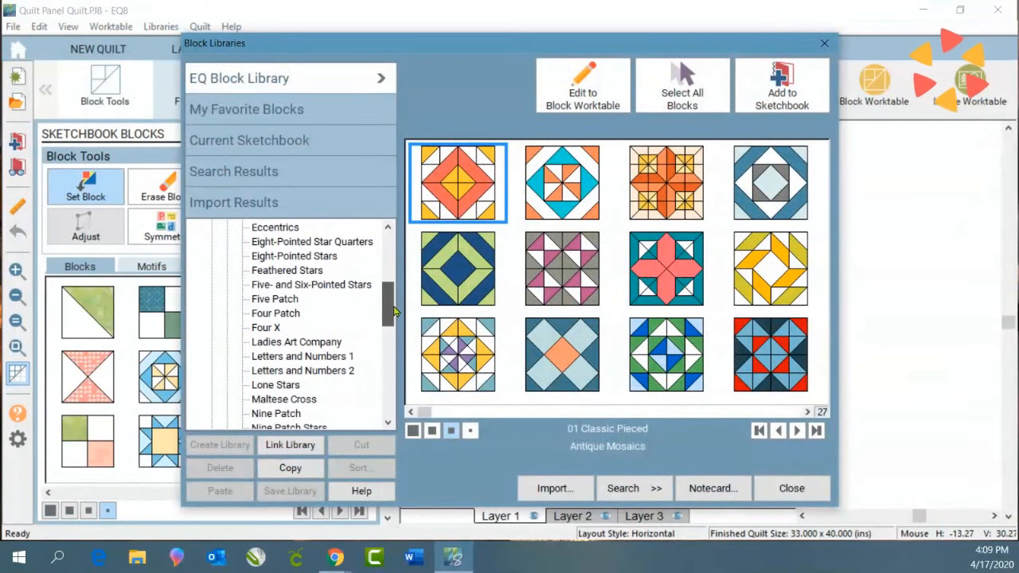
left_click(291, 300)
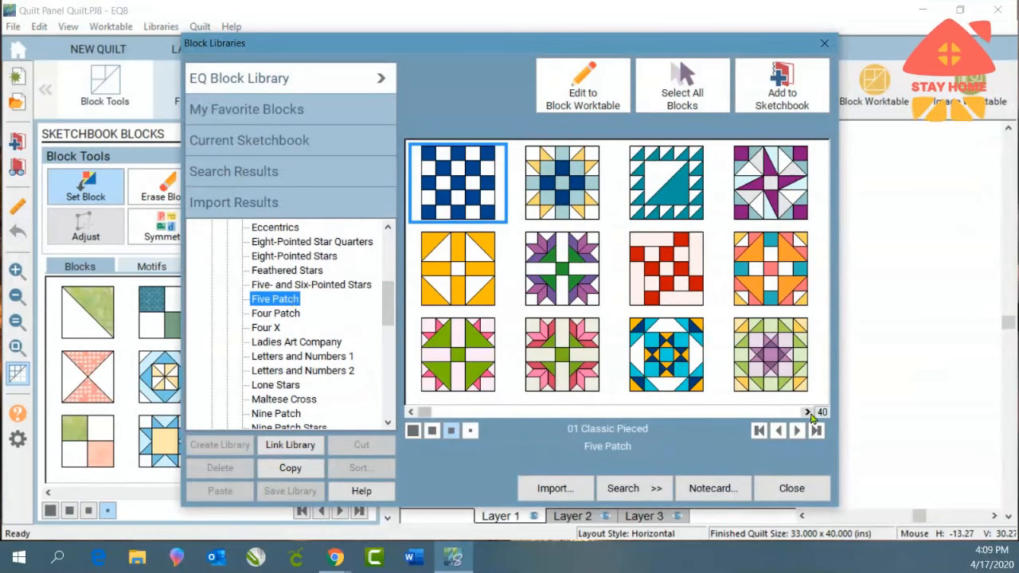
left_click(809, 413)
left_click(809, 413)
left_click(809, 413)
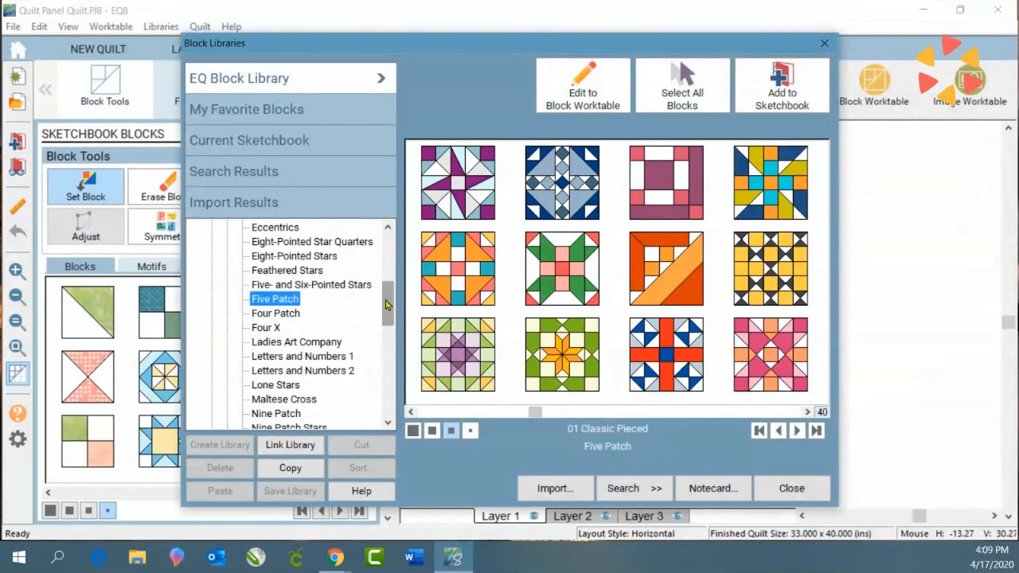
left_click_drag(387, 305, 388, 332)
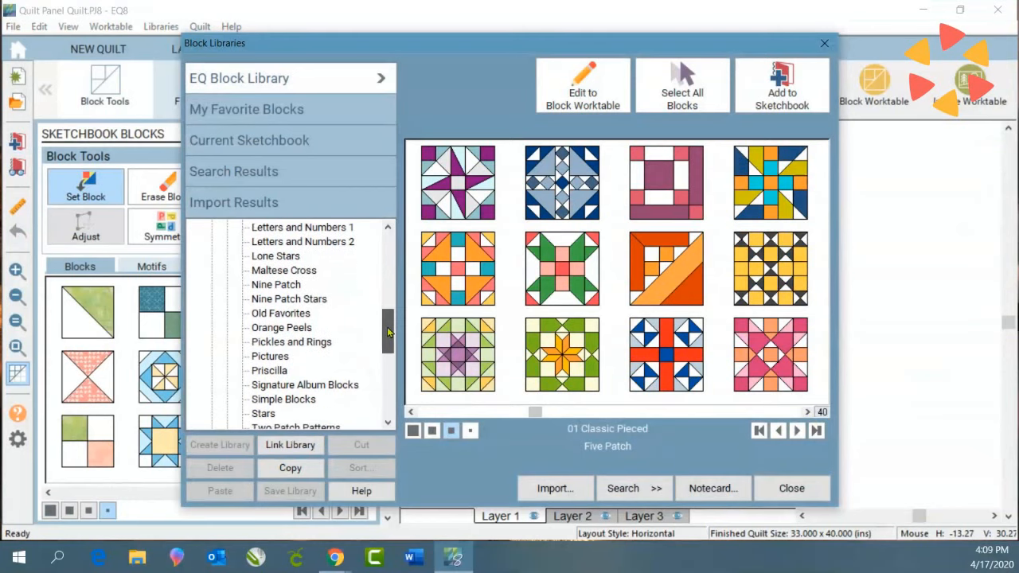
left_click(293, 315)
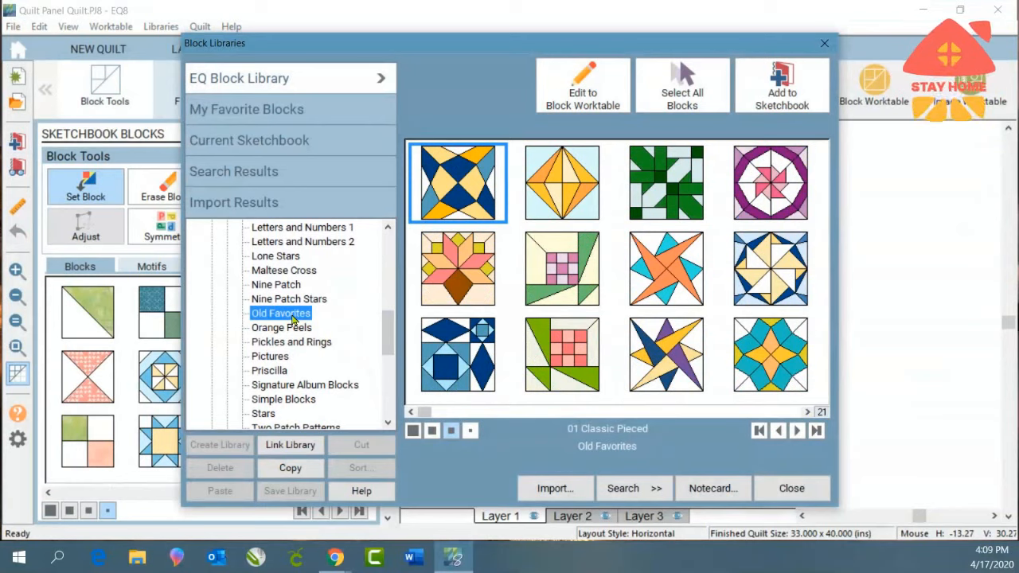
left_click(807, 412)
left_click(808, 412)
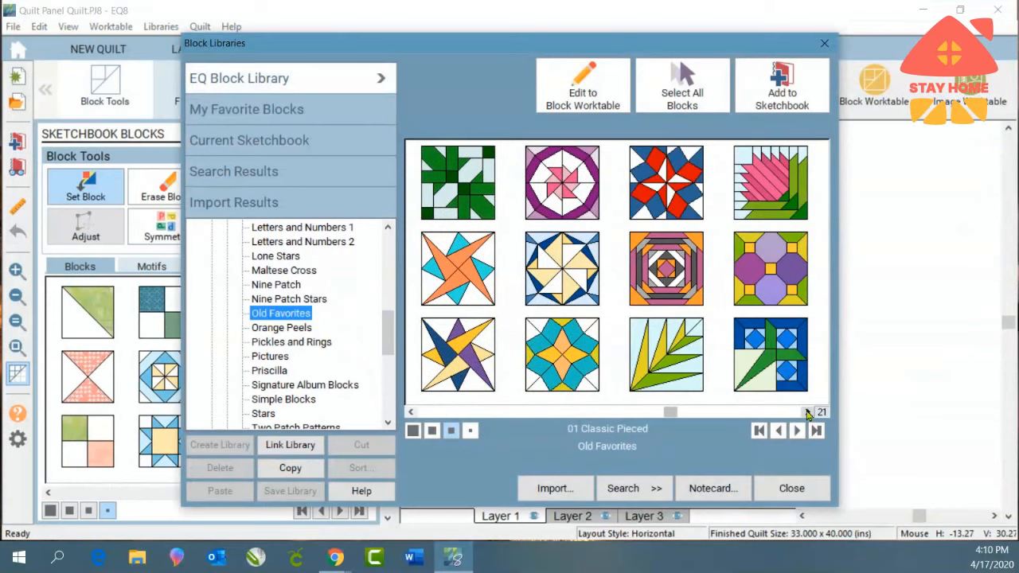
Add the Roman Stripe 5 block from Two Patch Patterns to the sketchbook and set it in all the pieced border's blocks except the corners
left_click_drag(390, 338, 394, 368)
left_click(322, 300)
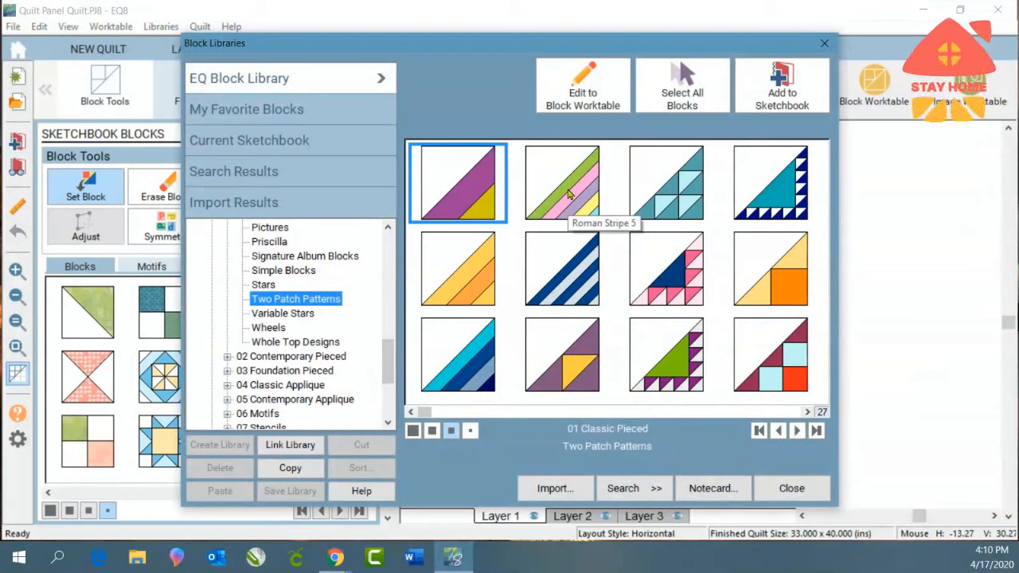
left_click(568, 194)
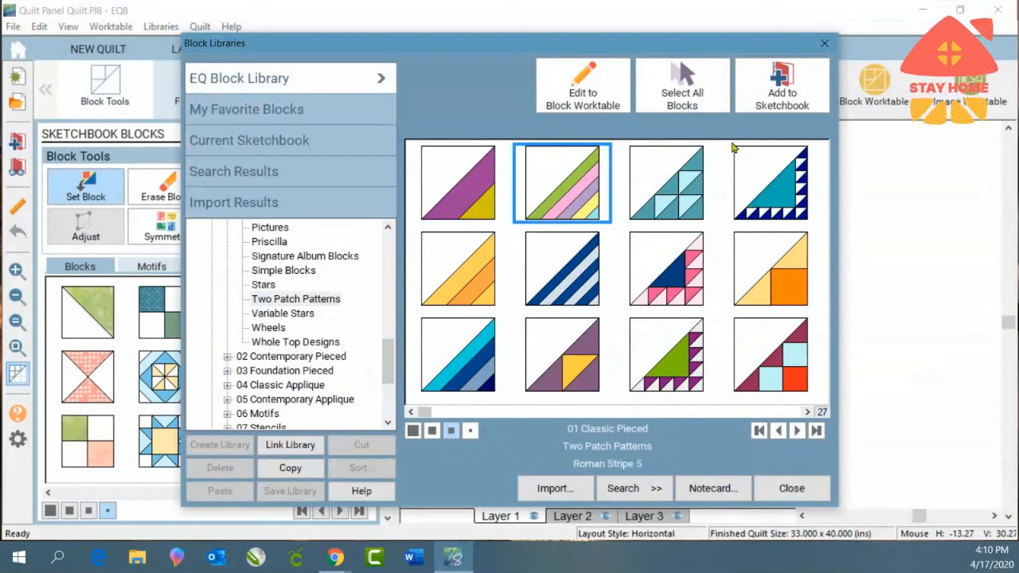
left_click(784, 91)
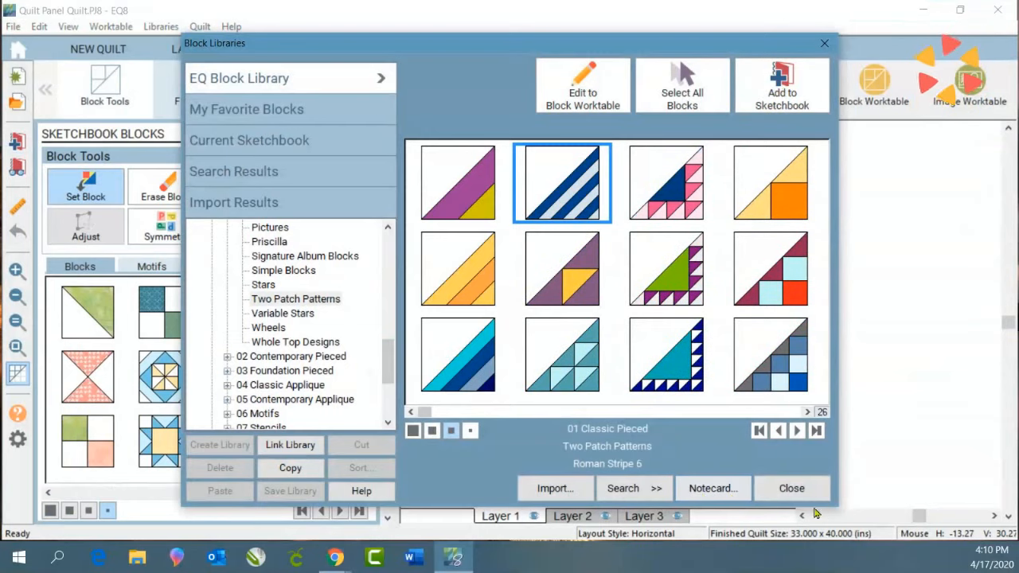
left_click(792, 488)
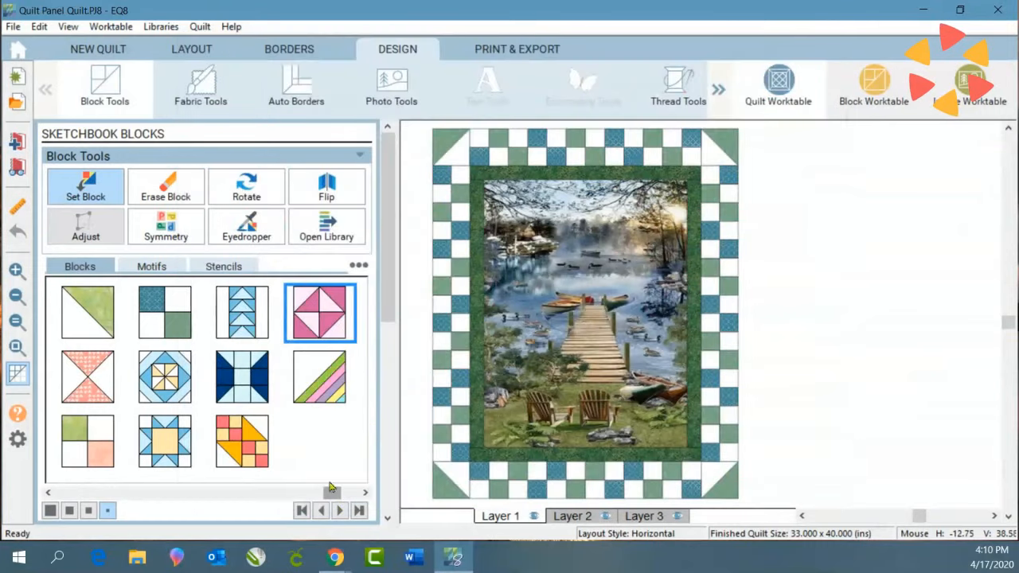
left_click(326, 372)
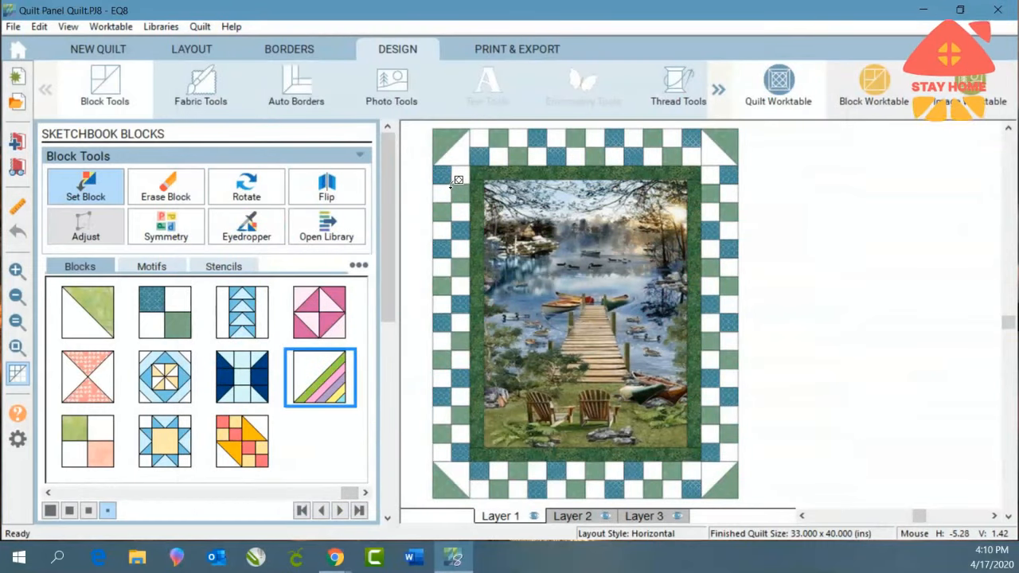
left_click(451, 184, "ctrl")
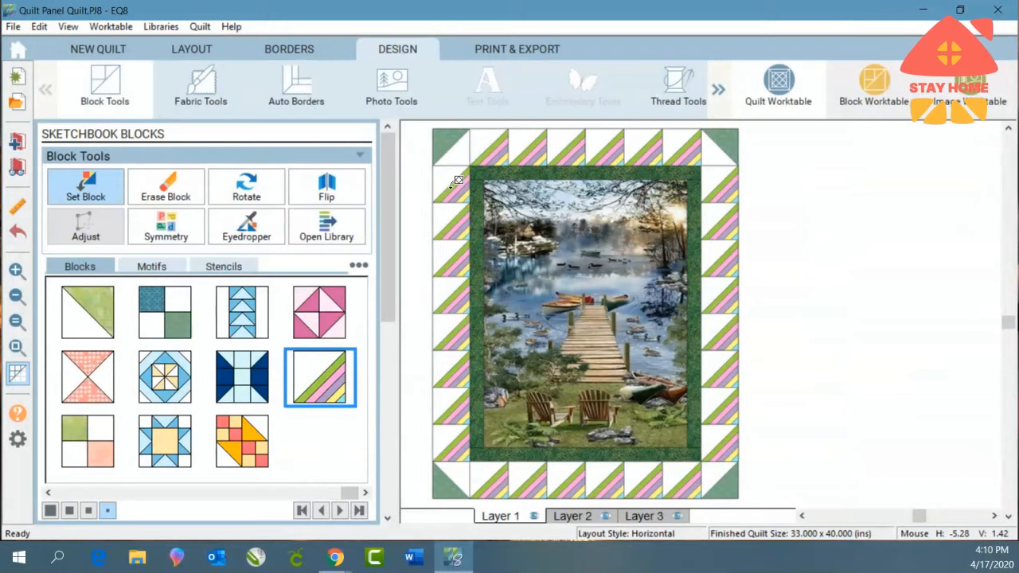
Rotate the top two blocks in the quilt's left border so their stripes form a chevron pointing toward the panel
left_click(253, 191)
left_click(452, 224)
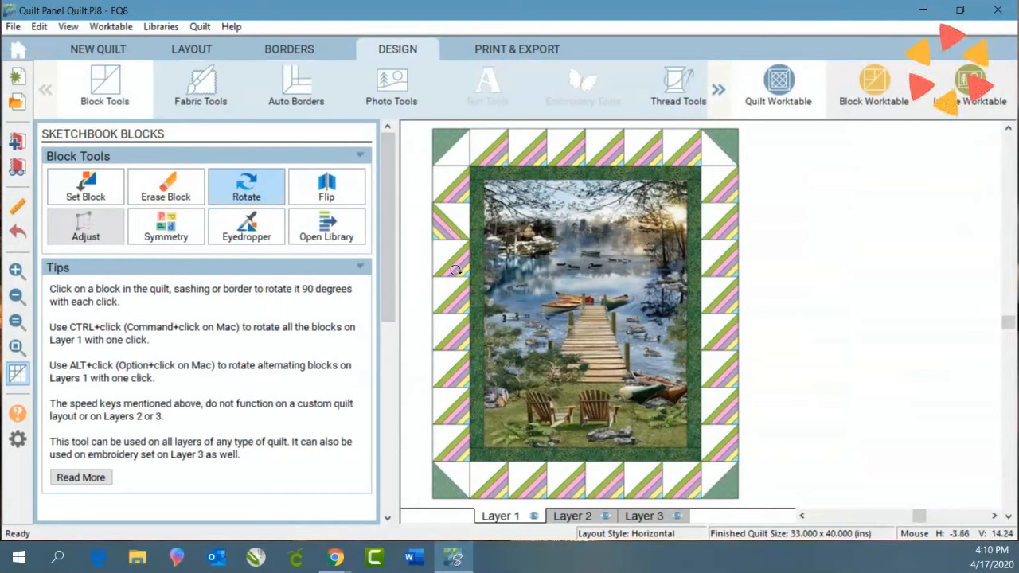
left_click(454, 268)
left_click(454, 270)
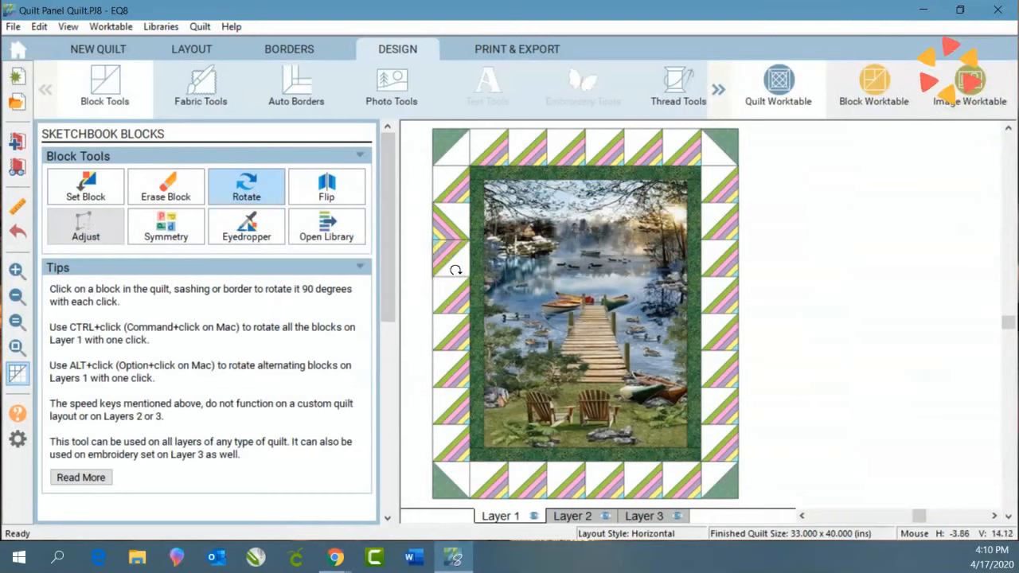
left_click(447, 193)
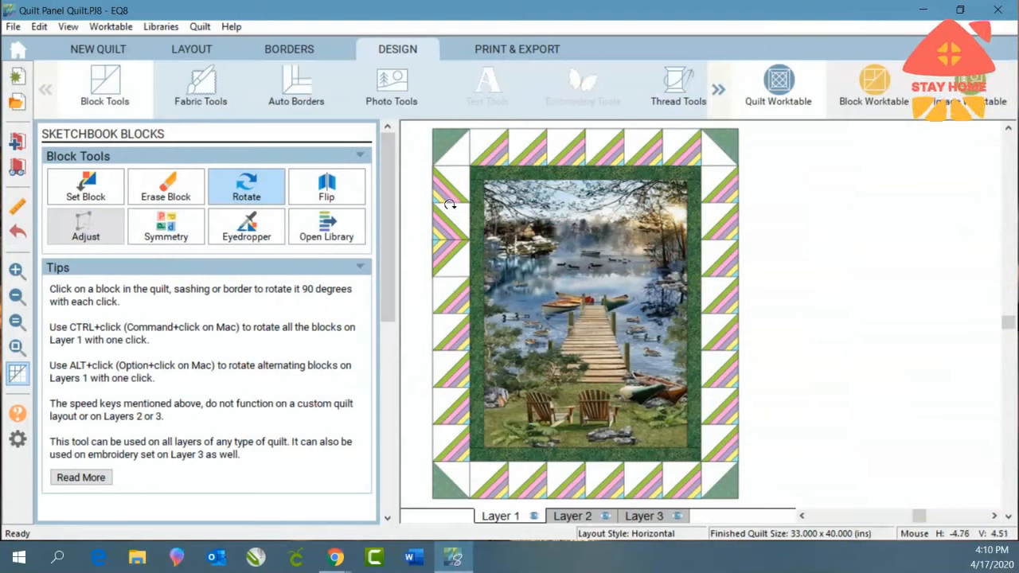
left_click(446, 197)
left_click(448, 176)
left_click(449, 176)
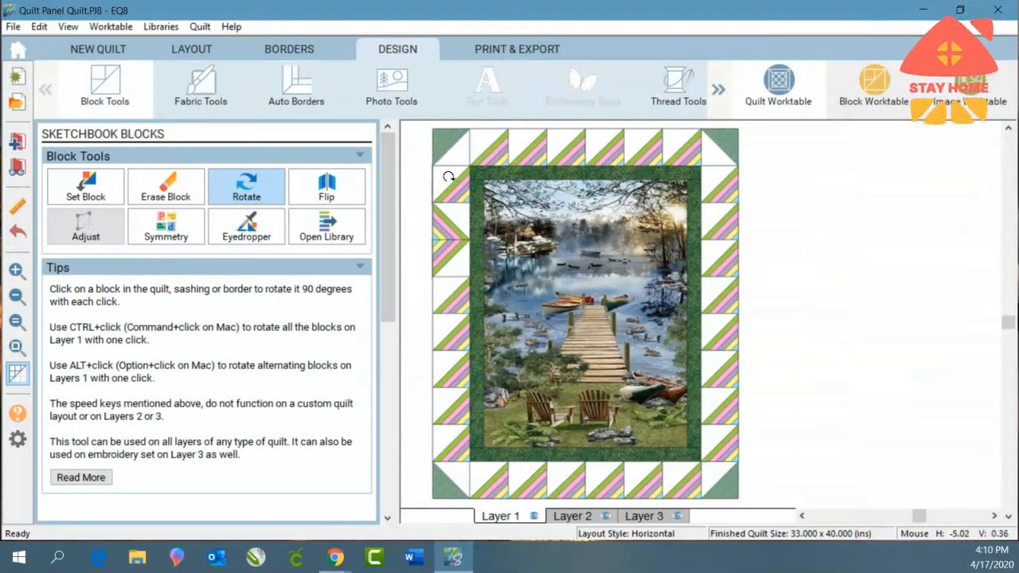
left_click(454, 191)
left_click(453, 237)
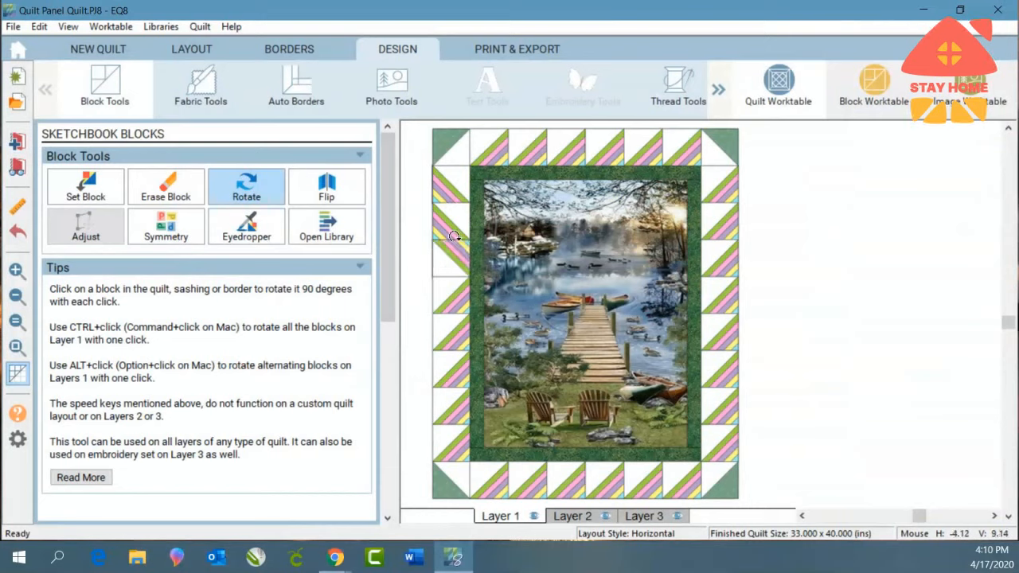
left_click(450, 230)
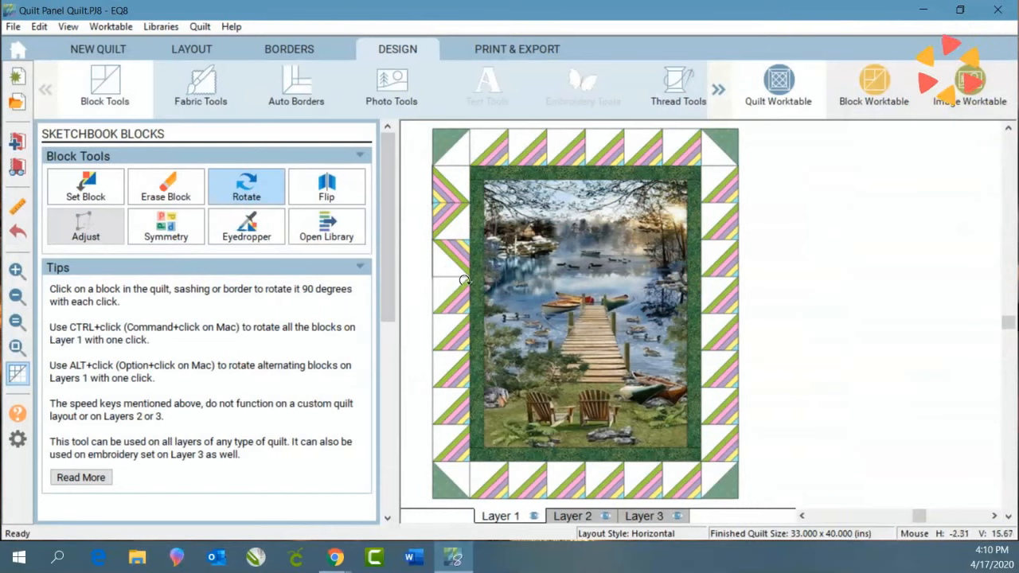
Rotate the six remaining blocks in the quilt's left border as needed to repeat the inward-pointing chevron down the side
left_click(459, 257)
left_click(459, 266)
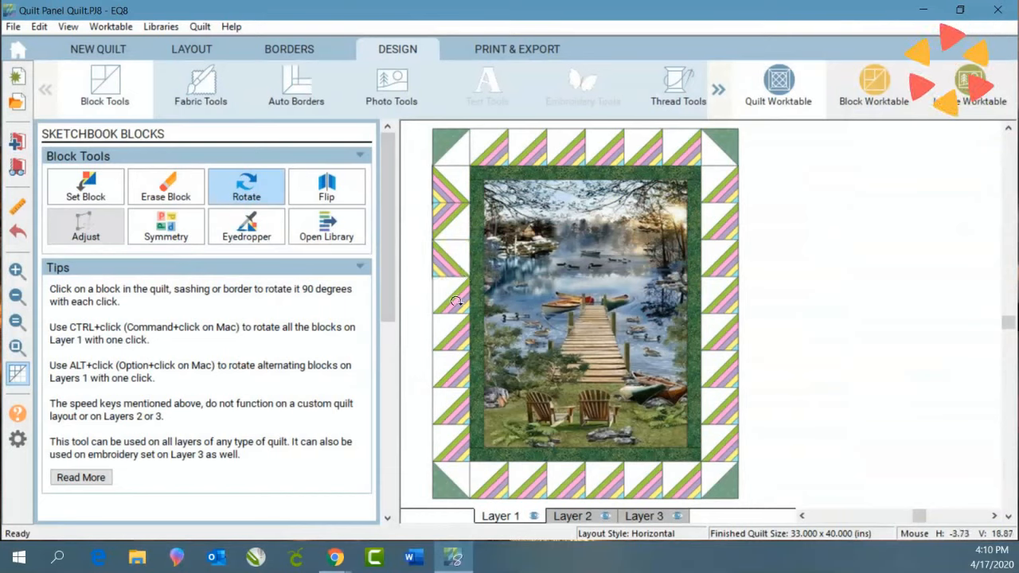
left_click(457, 299)
left_click(450, 314)
left_click(448, 303)
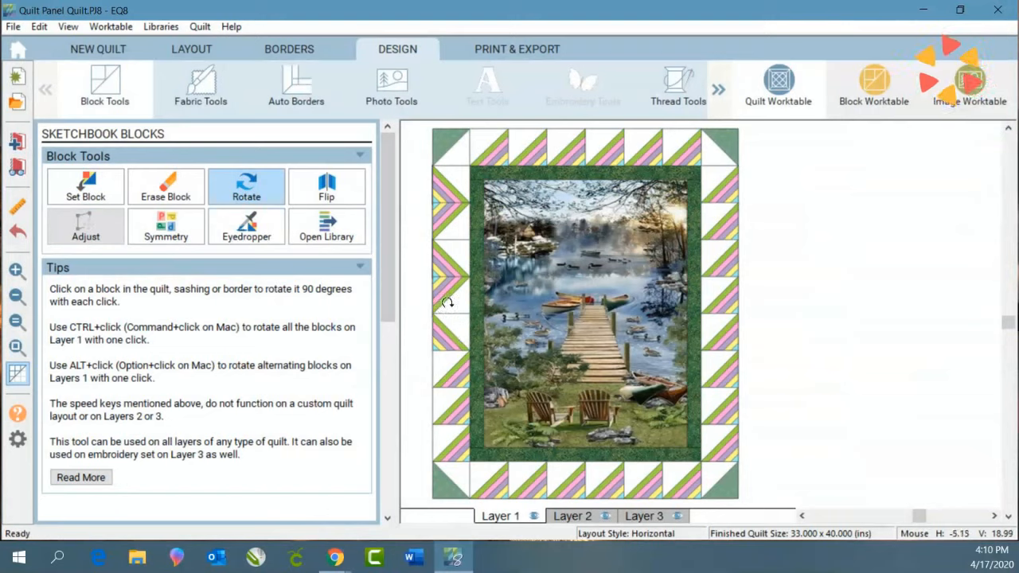
left_click(455, 387)
left_click(454, 381)
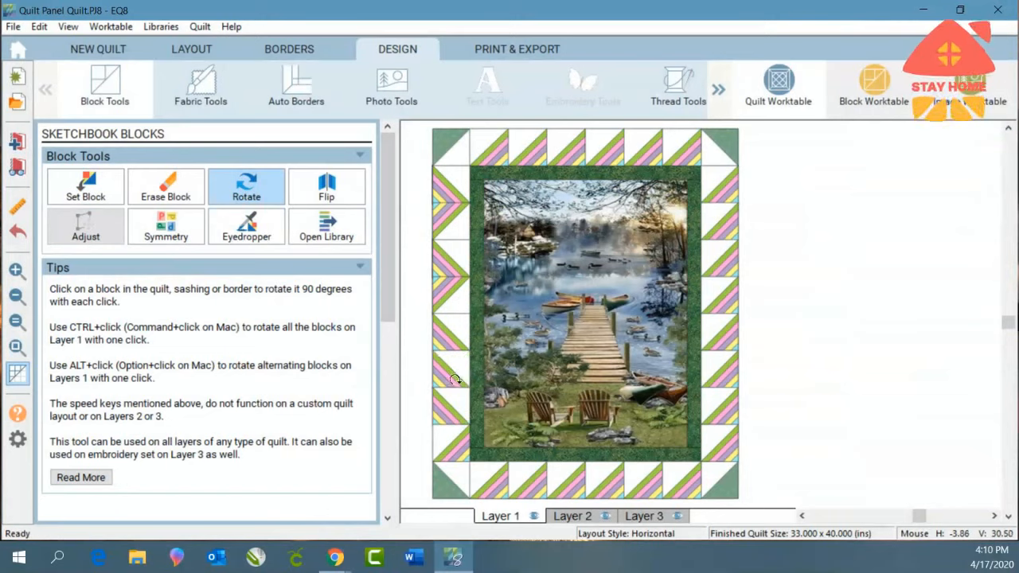
left_click(455, 380)
left_click(457, 451)
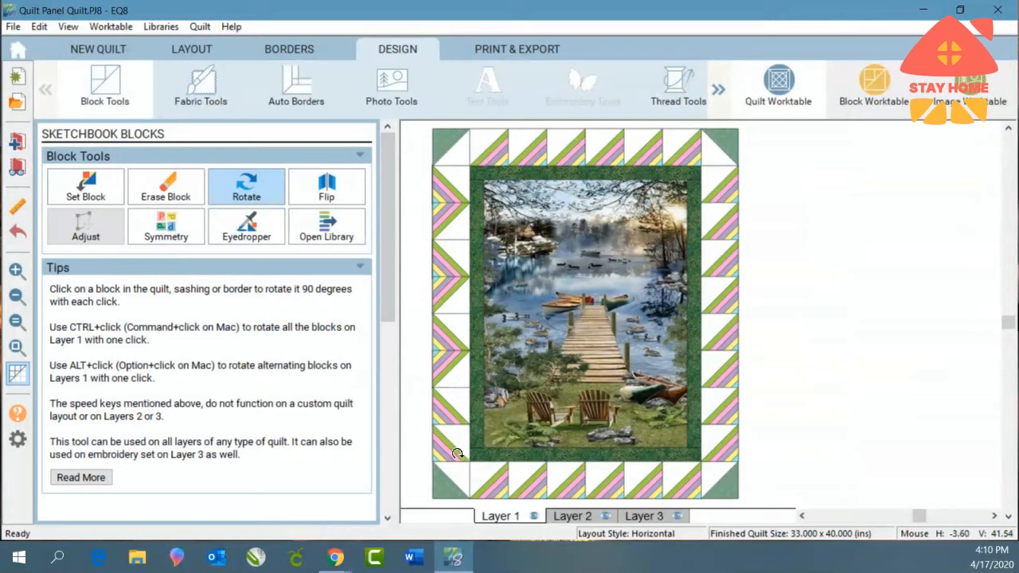
left_click(457, 453)
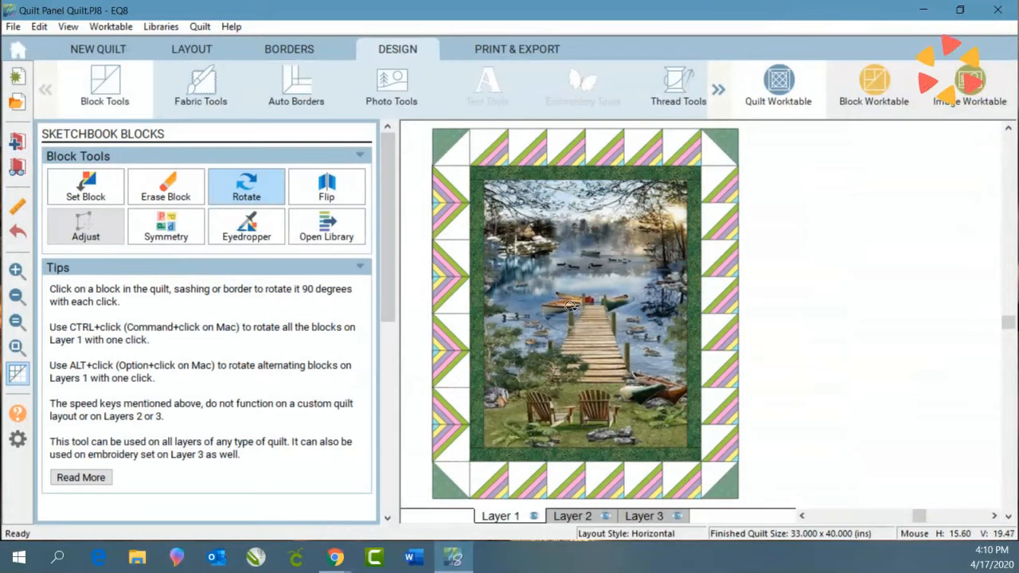
Rotate the top two blocks in the quilt's right border into a chevron pointing toward the panel, mirroring the left border
left_click(723, 184)
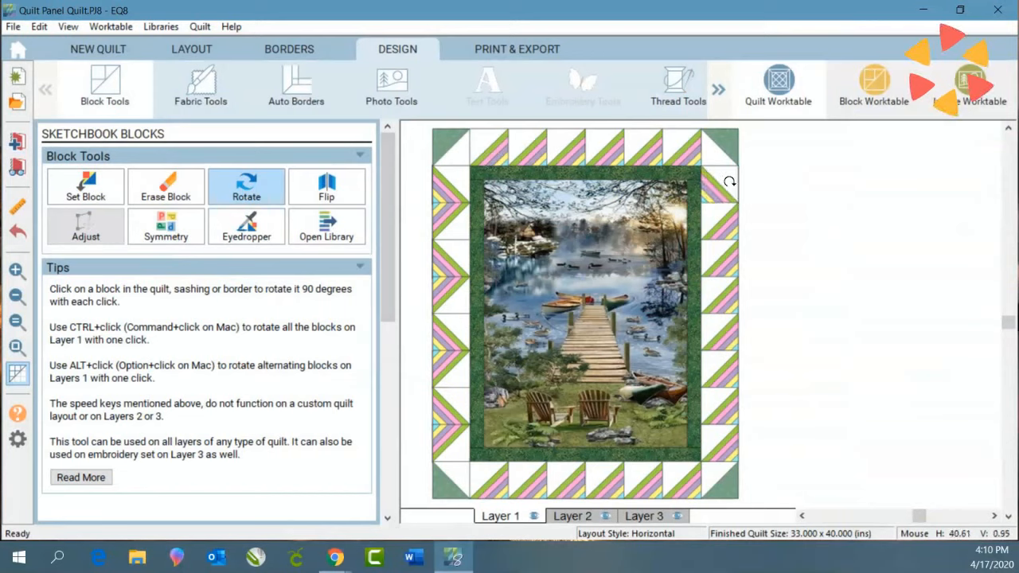
left_click(724, 188)
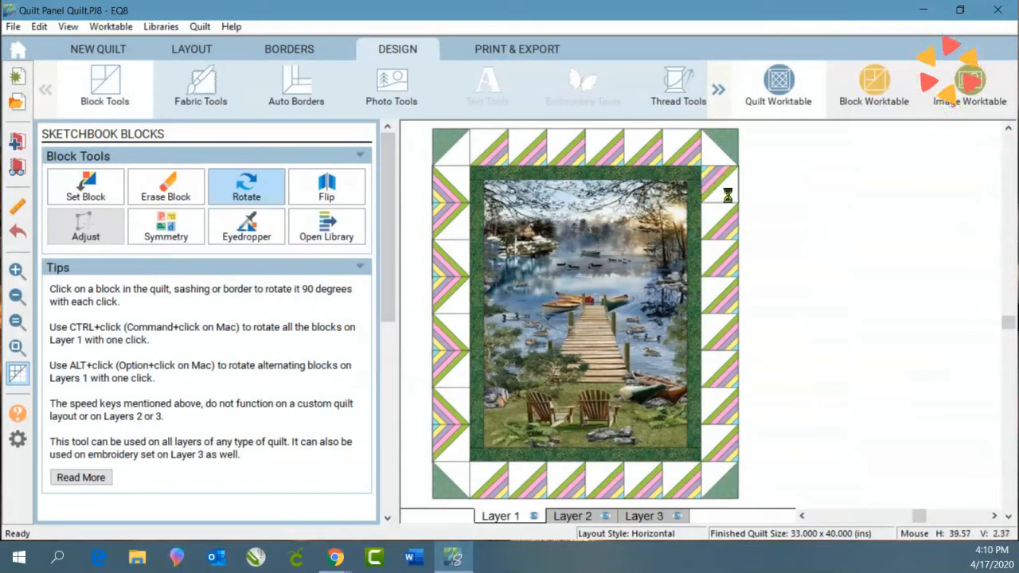
left_click(722, 191)
left_click(722, 191)
left_click(722, 192)
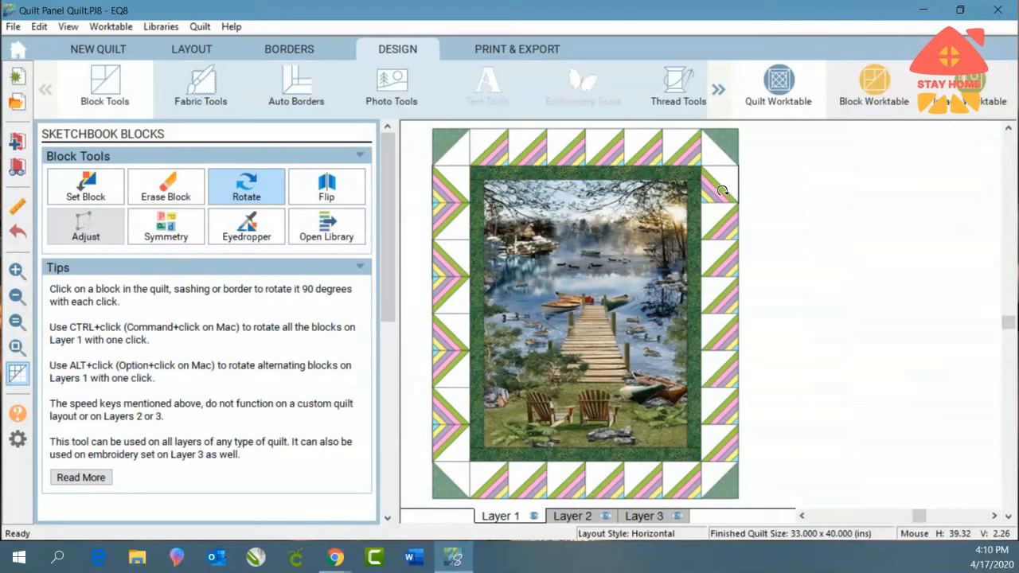
left_click(726, 236)
left_click(726, 234)
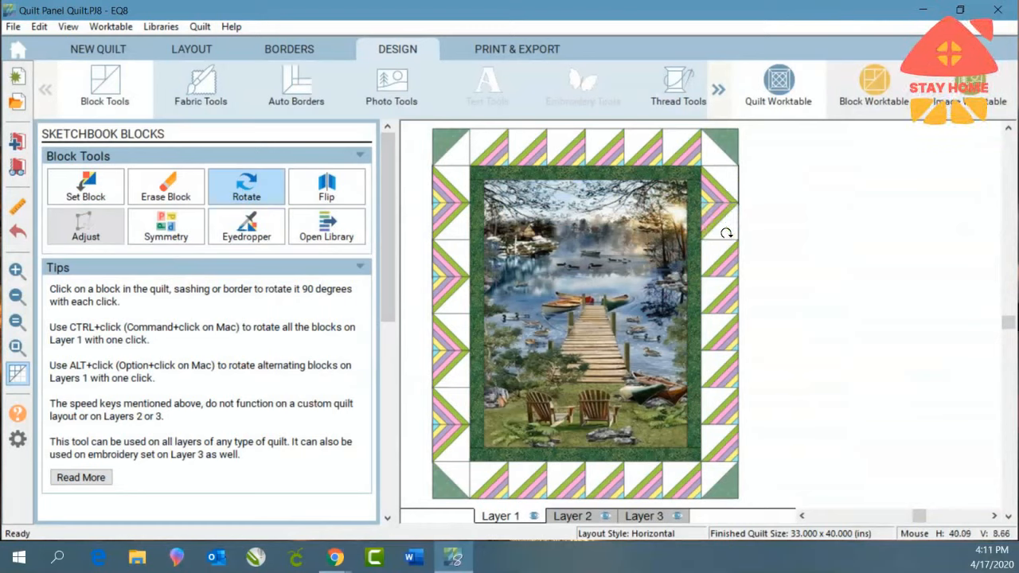
left_click(725, 231)
left_click(716, 191)
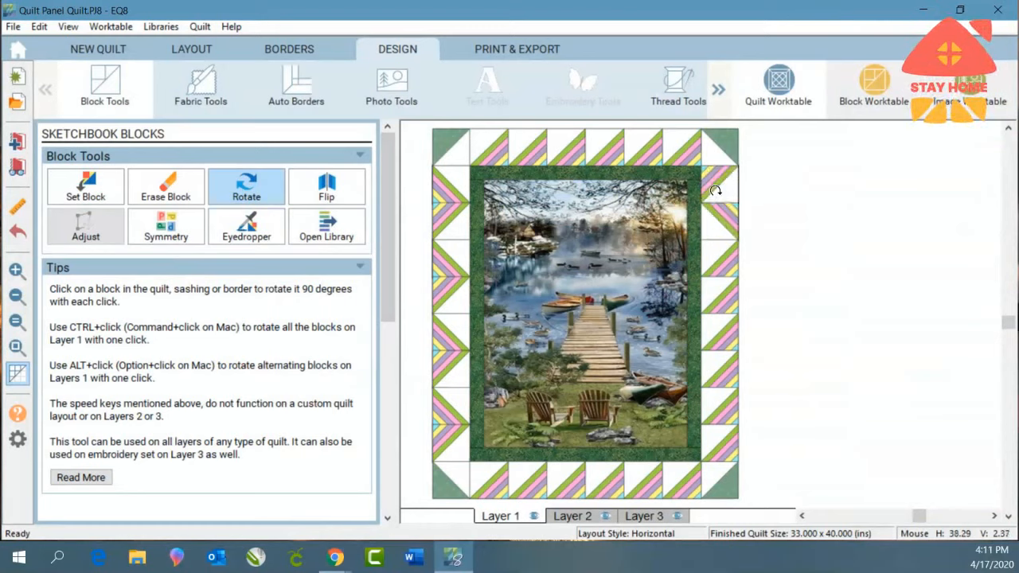
left_click(716, 191)
left_click(716, 191)
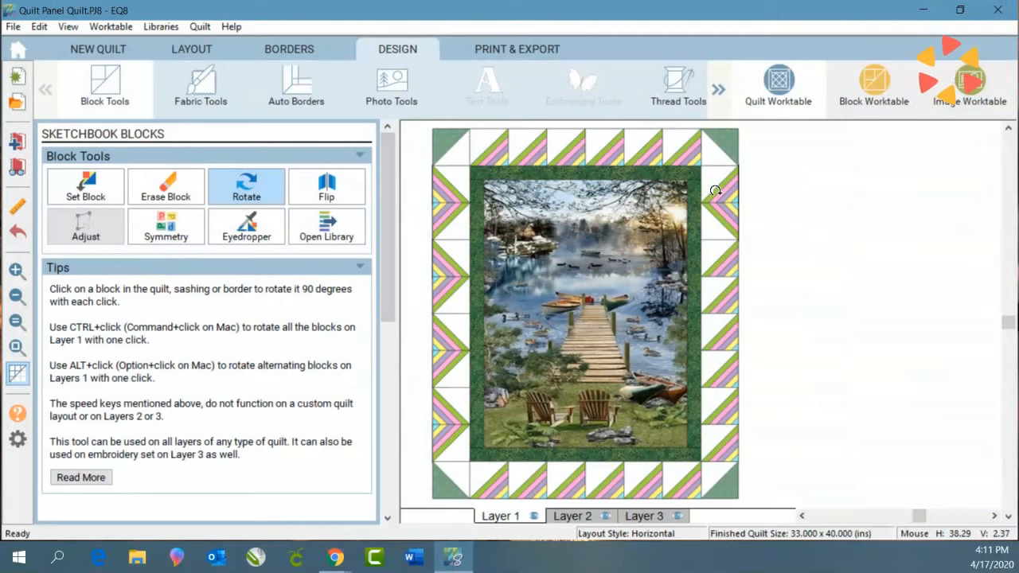
Rotate the next four blocks down the quilt's right border as needed to form two chevrons pointing toward the panel
left_click(720, 269)
left_click(721, 269)
left_click(721, 269)
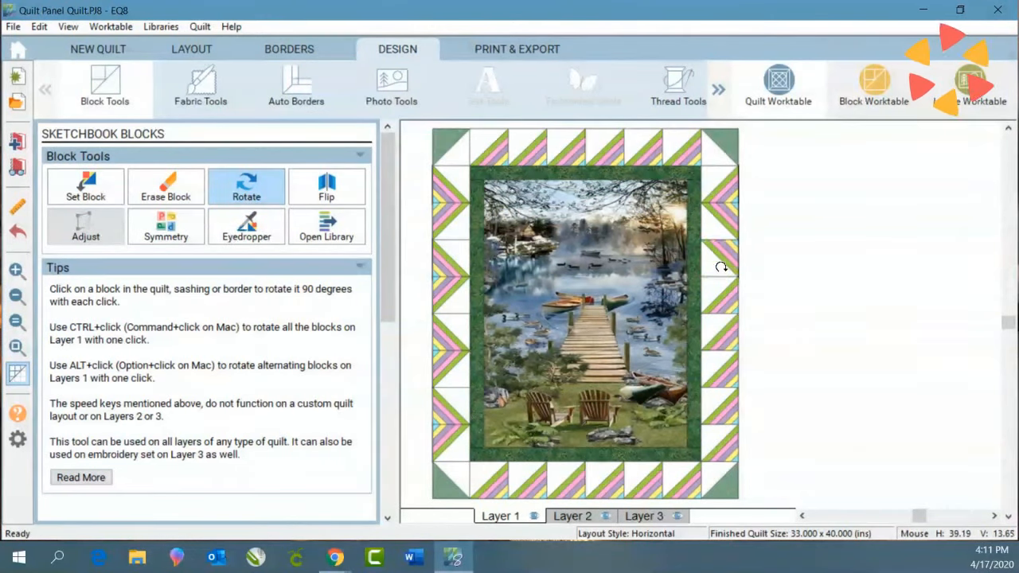
left_click(721, 269)
left_click(721, 307)
left_click(720, 306)
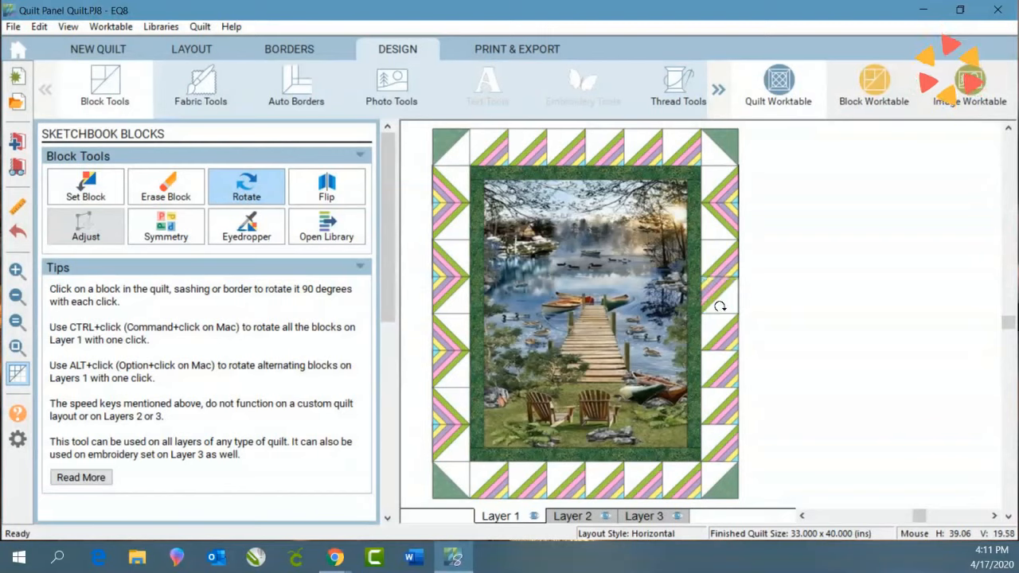
left_click(718, 301)
left_click(726, 376)
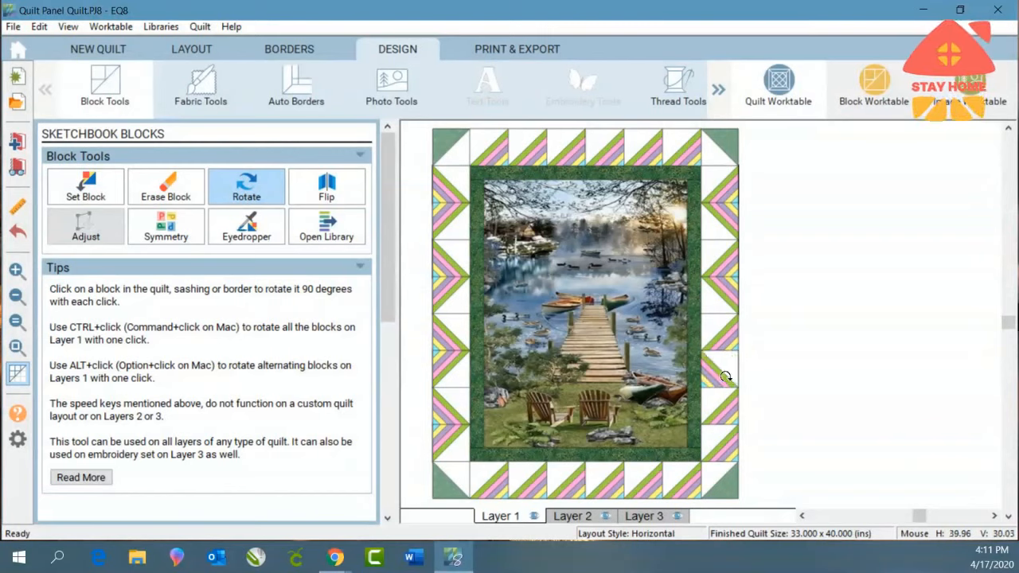
left_click(723, 379)
left_click(723, 379)
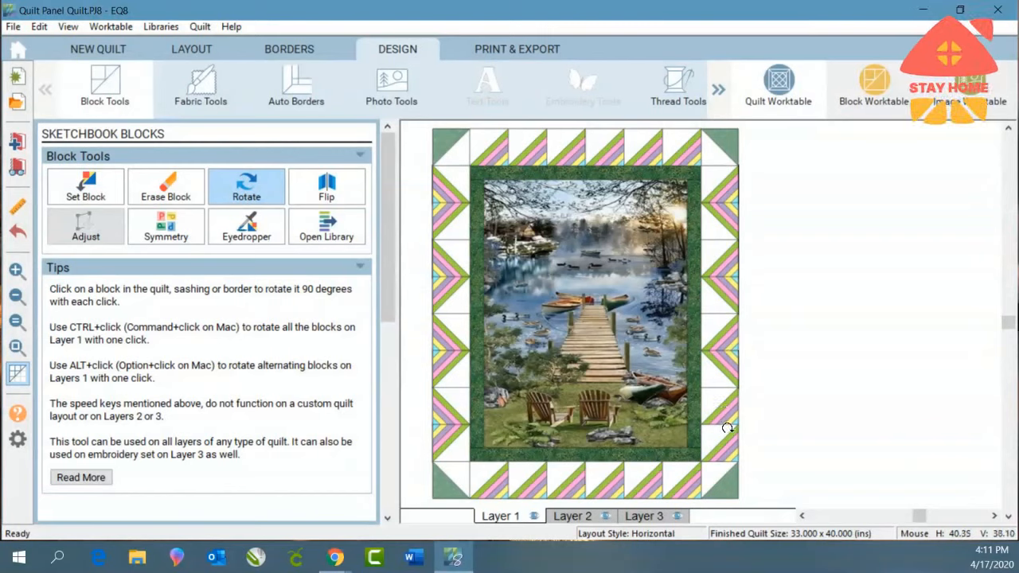
left_click(724, 461)
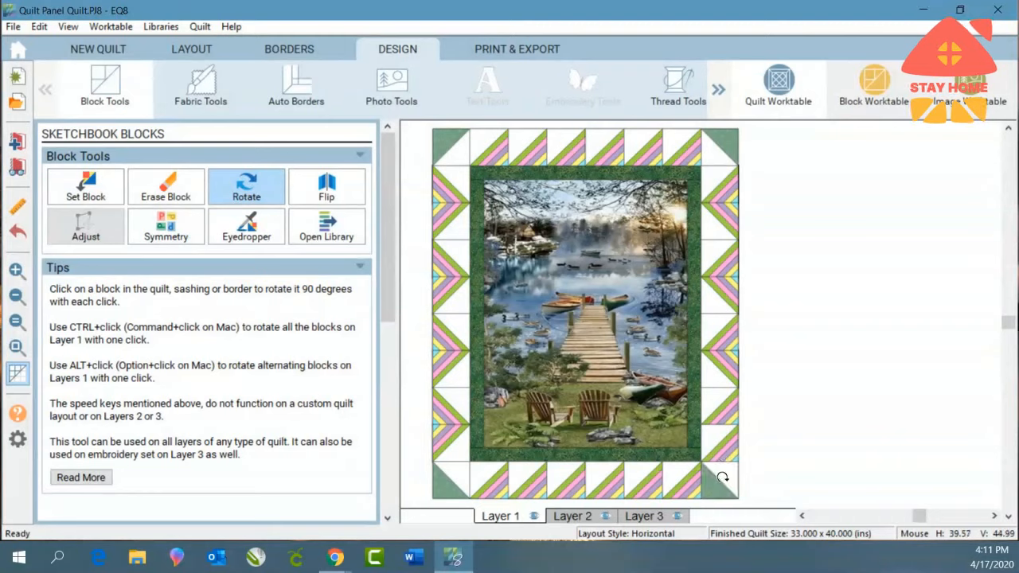
left_click(720, 474)
left_click(721, 475)
left_click(726, 484)
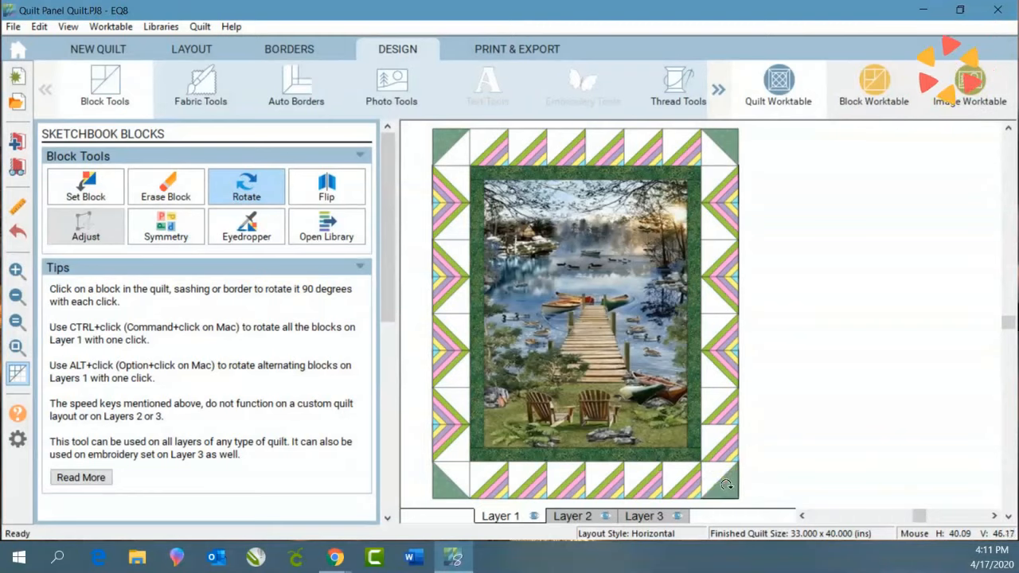
left_click(724, 466)
left_click(729, 475)
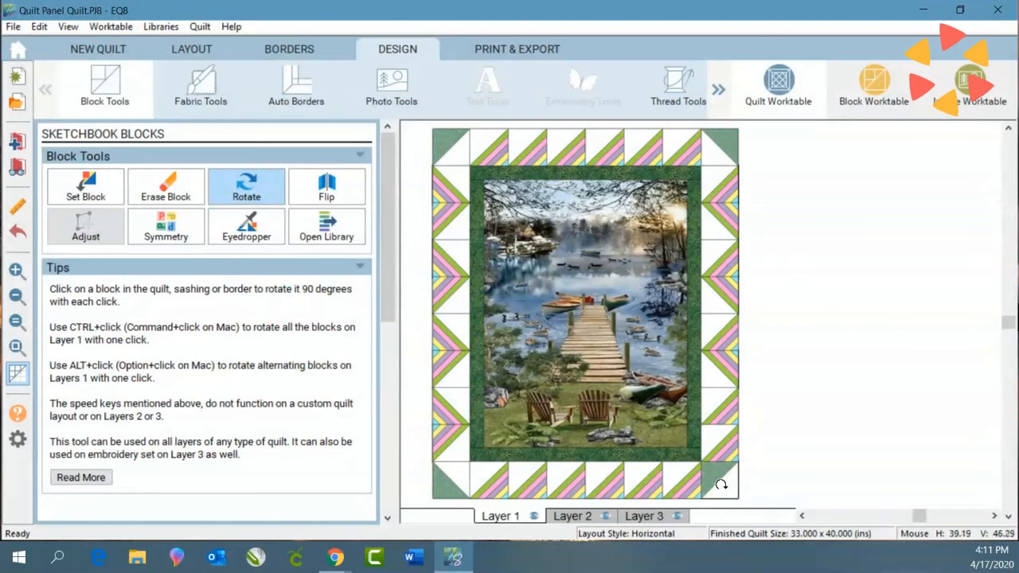
left_click(721, 484)
left_click(721, 484)
Rotate the lowest striped block in the quilt's right border to complete the last inward-pointing chevron
left_click(724, 450)
left_click(723, 449)
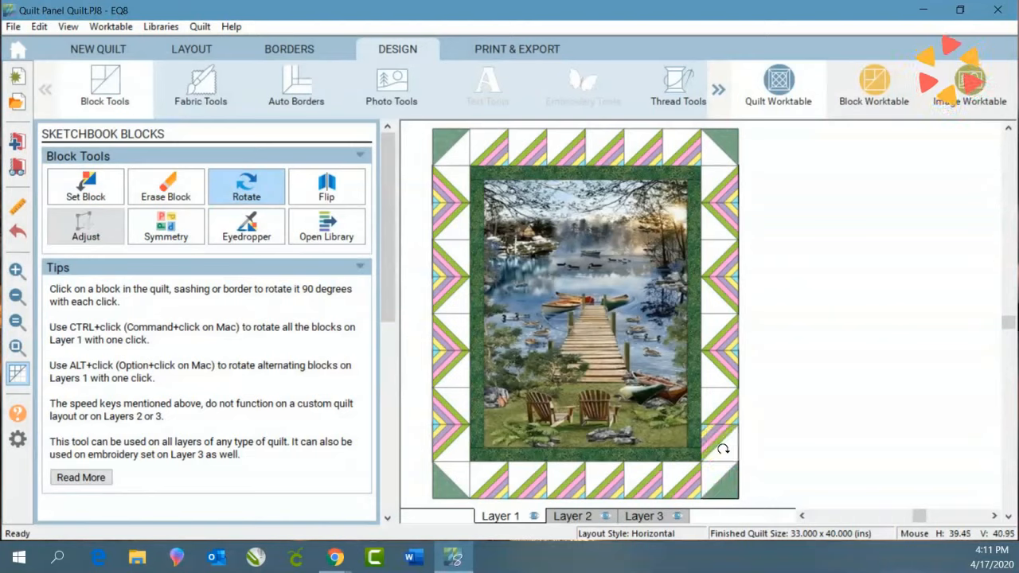
left_click(722, 449)
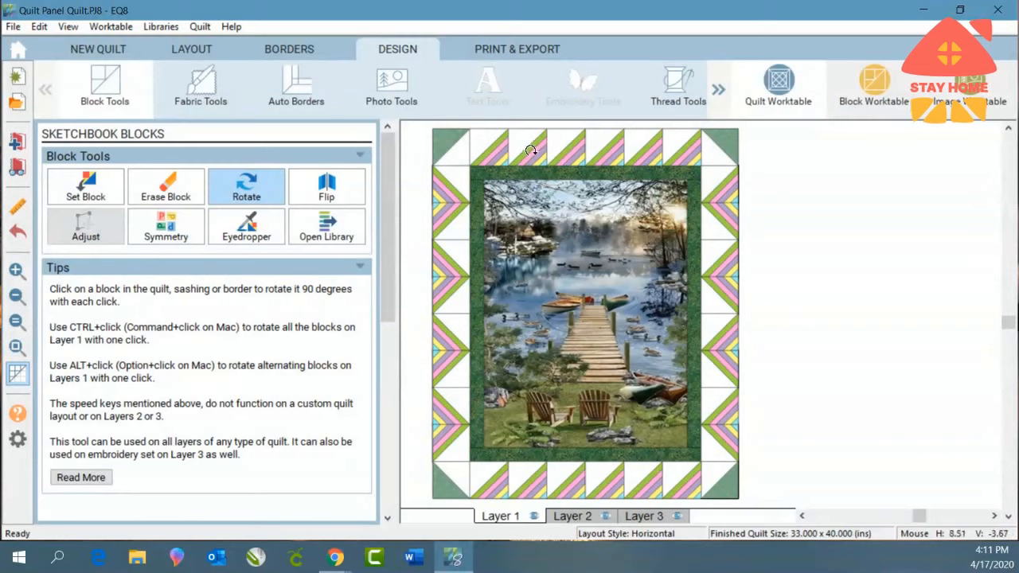
Rotate the first two blocks from the left in the quilt's top border into a chevron pointing down toward the panel
left_click(494, 153)
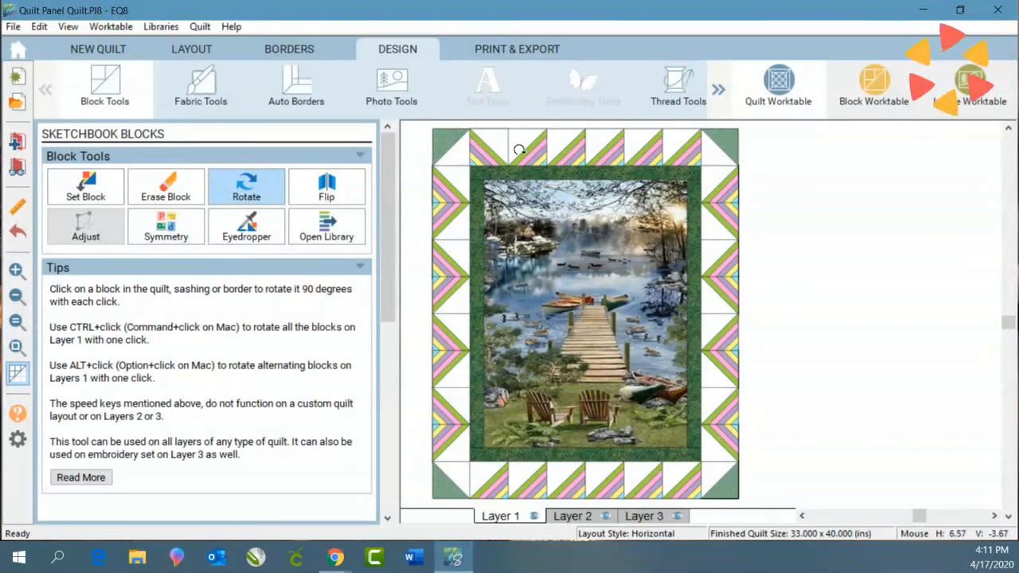
left_click(488, 150)
left_click(535, 153)
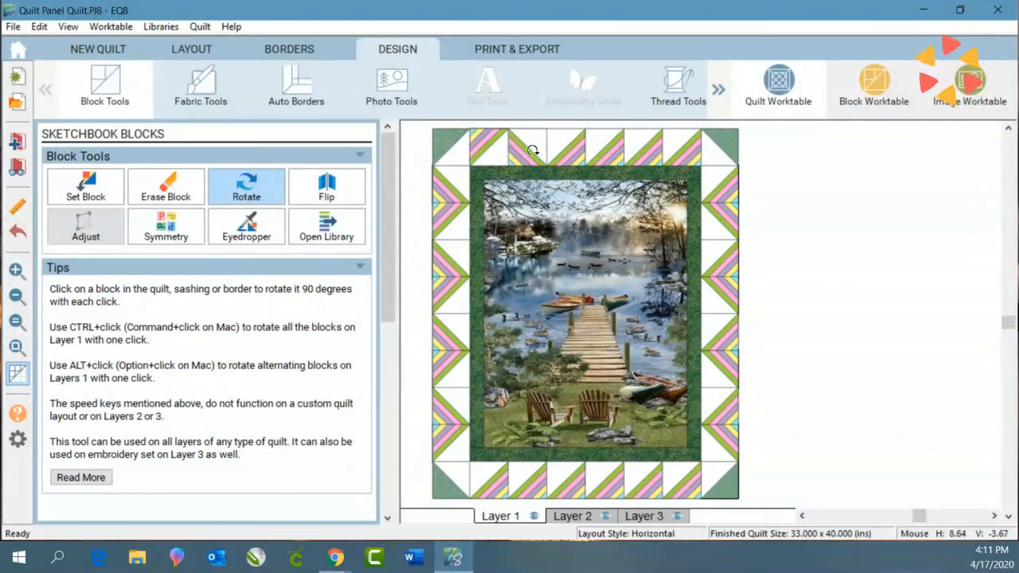
left_click(533, 152)
left_click(533, 151)
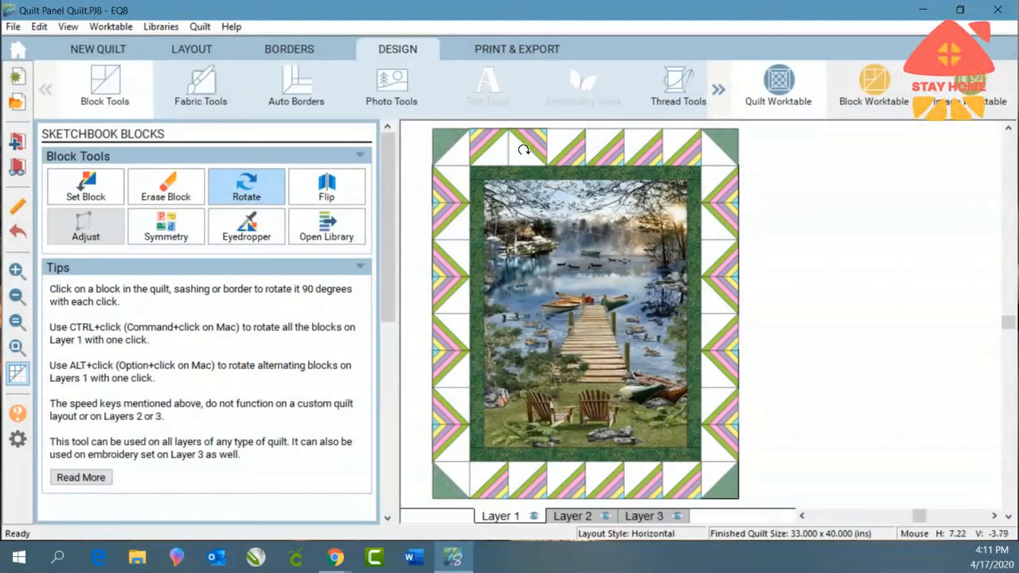
left_click(488, 138)
left_click(491, 139)
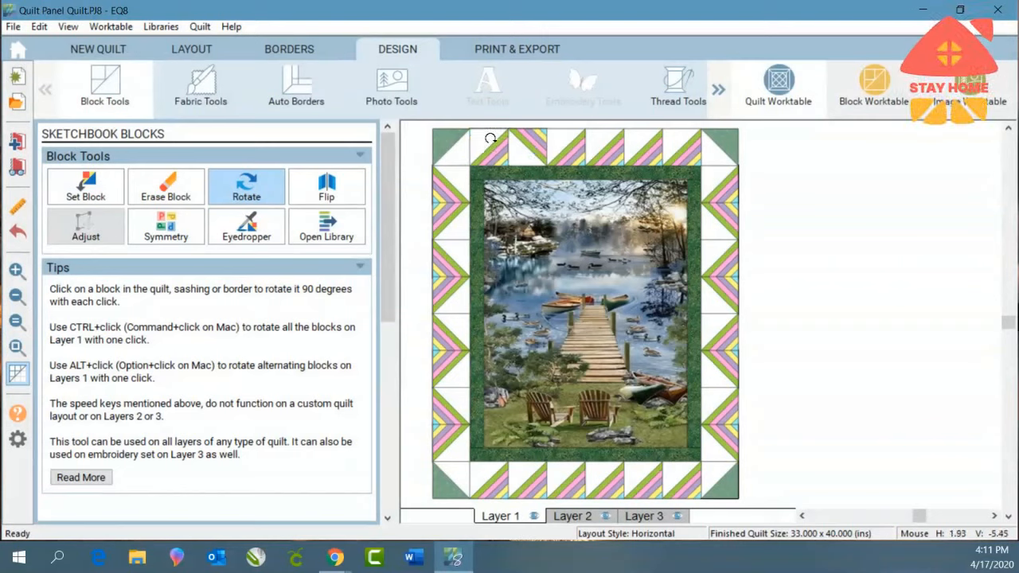
left_click(491, 146)
left_click(492, 149)
left_click(491, 150)
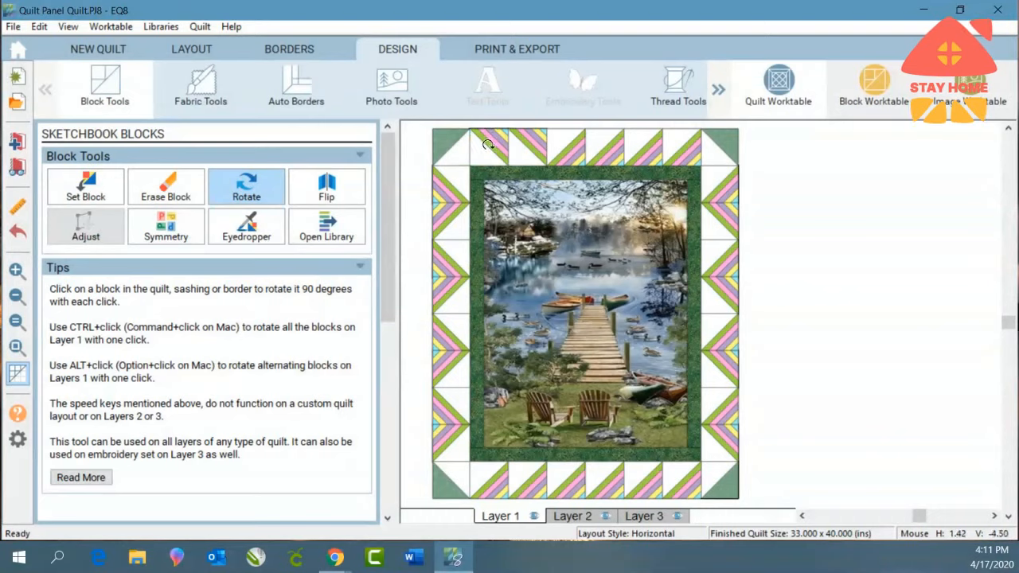
left_click(544, 147)
left_click(541, 144)
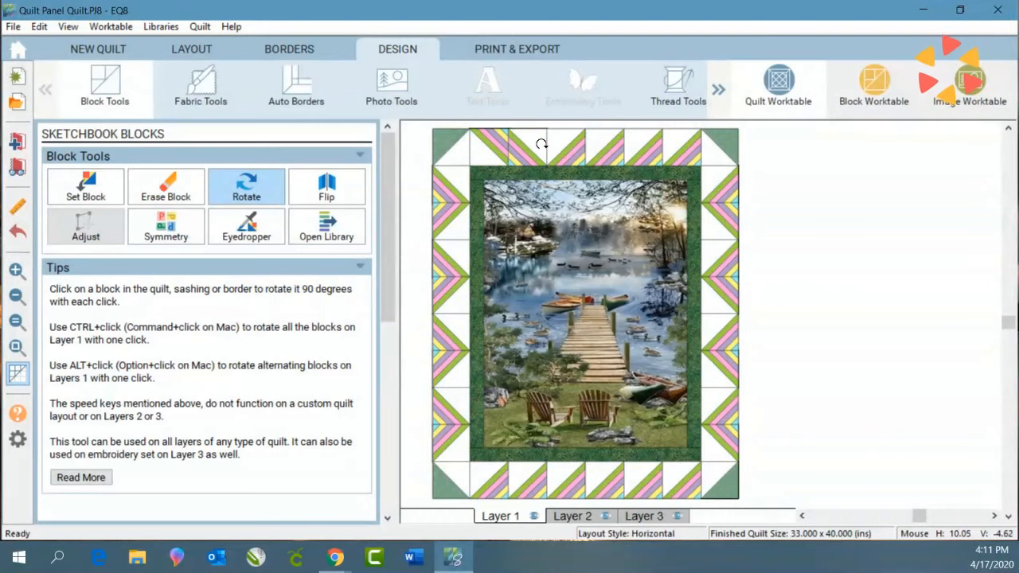
left_click(542, 144)
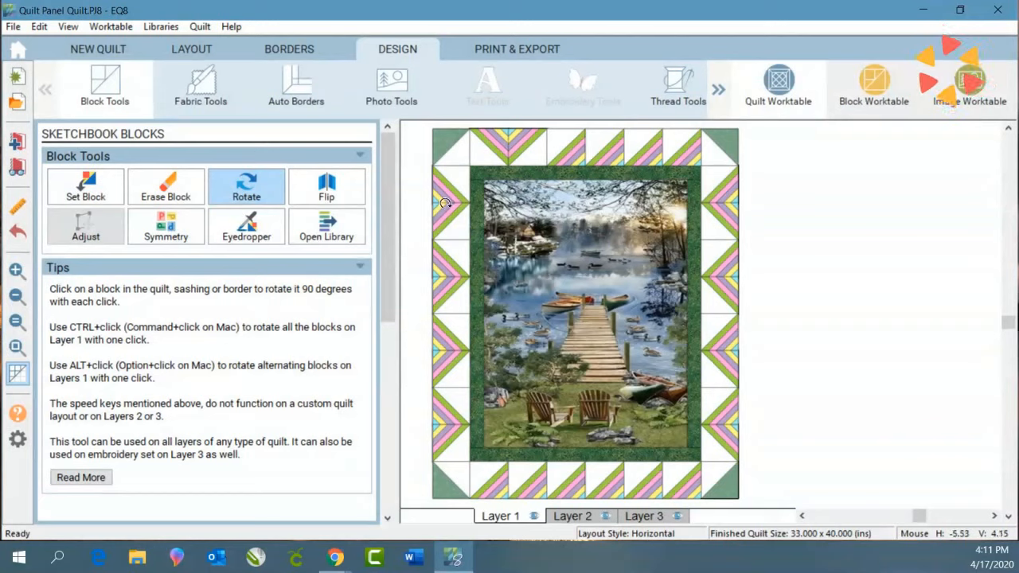
Rotate the four remaining striped blocks in the quilt's top border to form two more chevrons pointing toward the panel
left_click(568, 150)
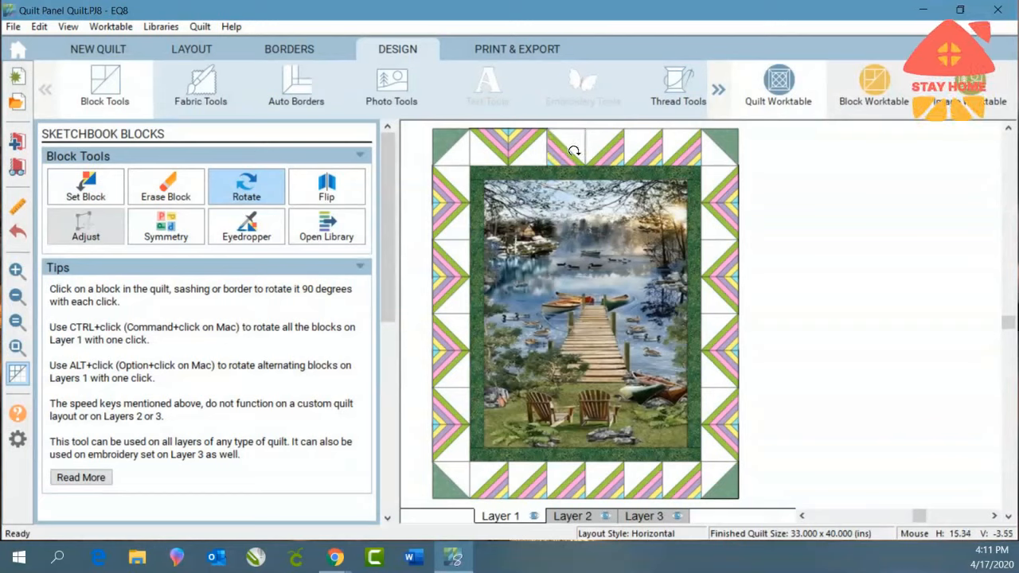
left_click(569, 151)
left_click(568, 151)
left_click(610, 155)
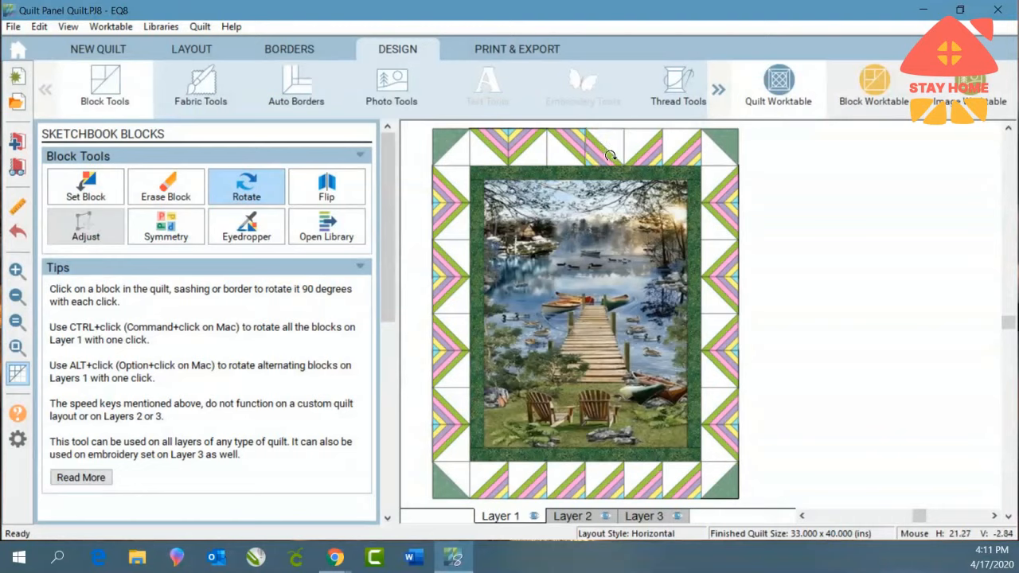
left_click(610, 156)
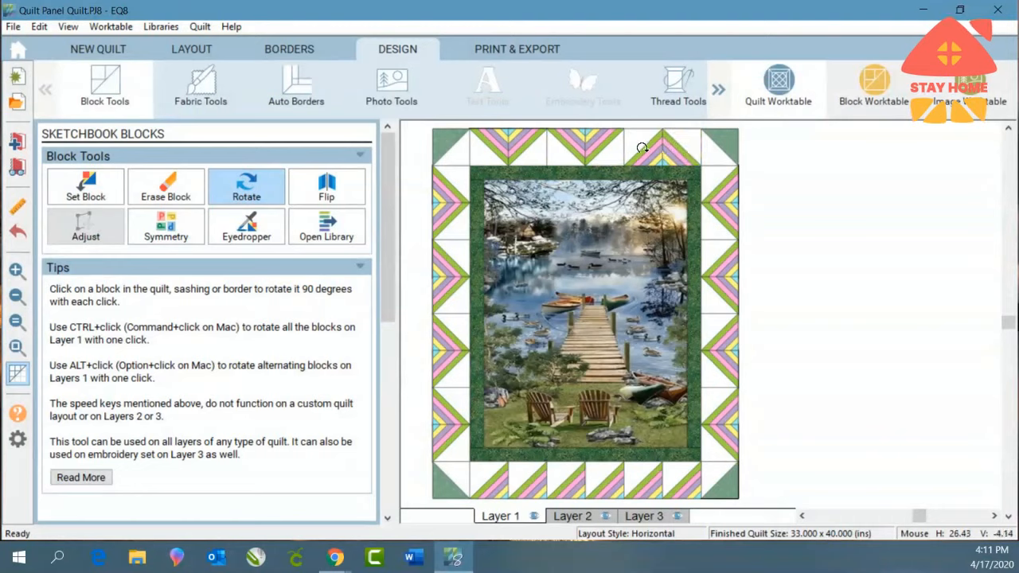
left_click(647, 154)
left_click(647, 153)
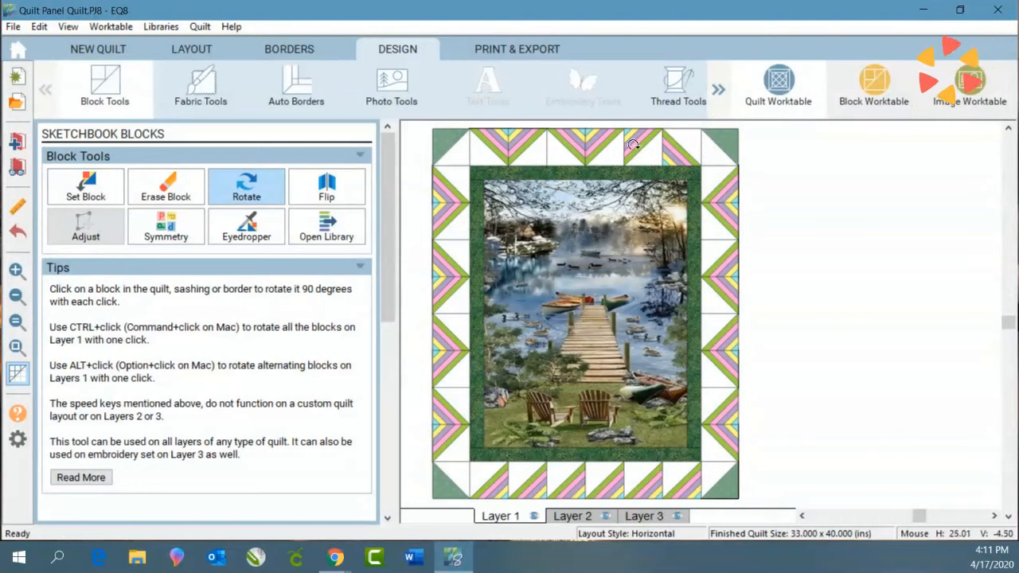
left_click(640, 145)
left_click(673, 159)
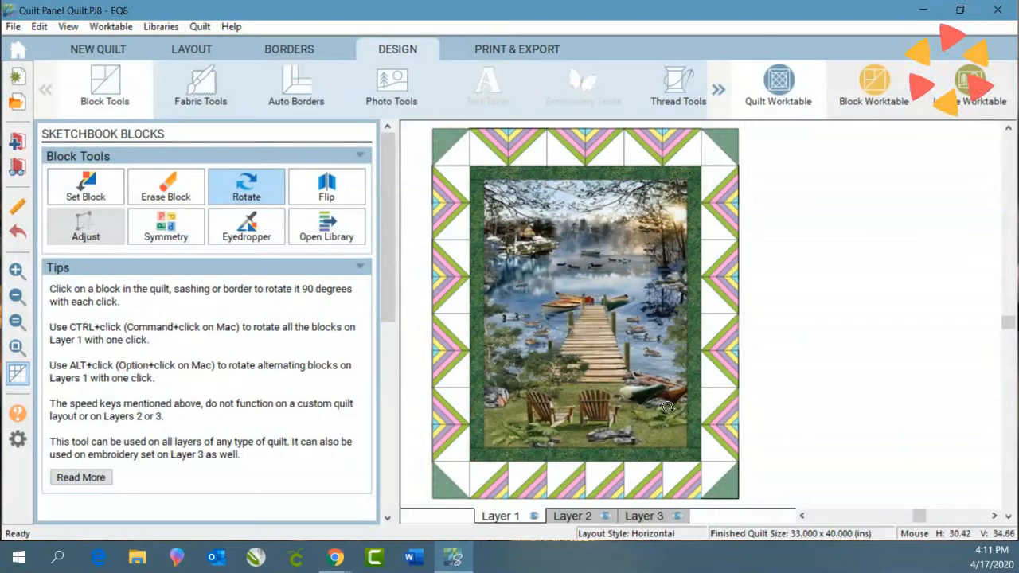
Rotate the right-hand block of each pair in the quilt's bottom border to form three chevrons pointing up toward the panel
left_click(680, 489)
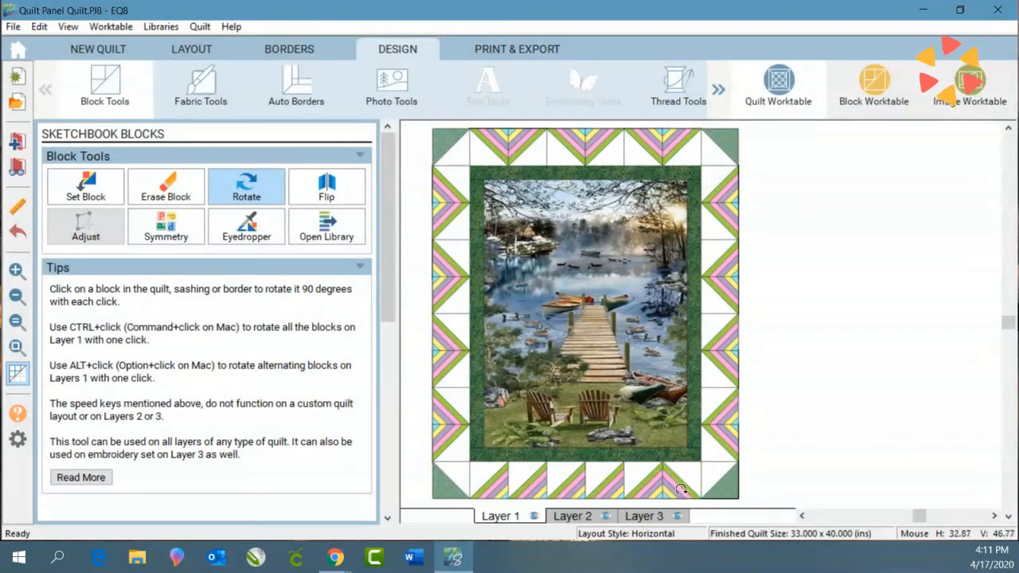
left_click(606, 495)
left_click(538, 491)
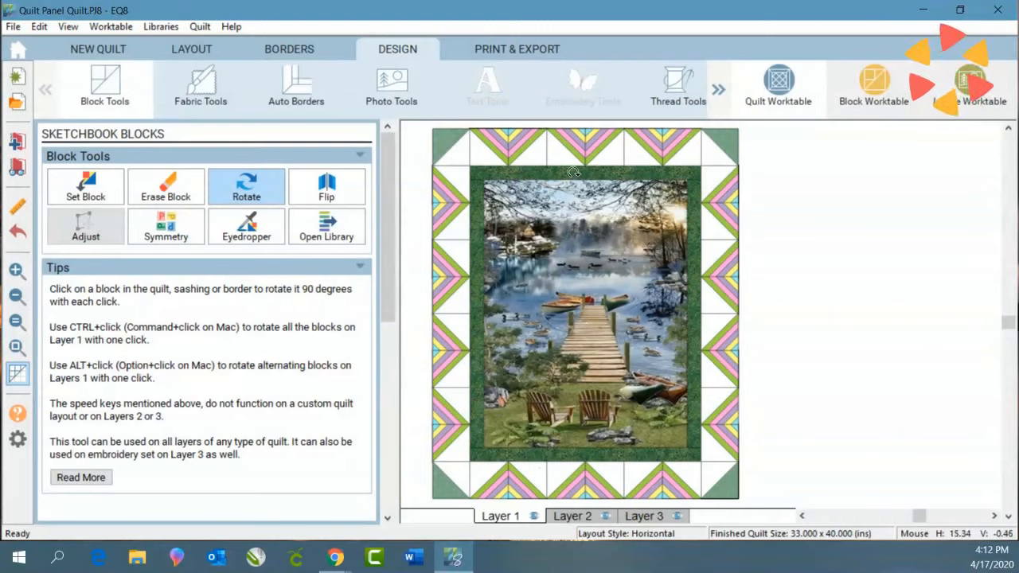
Paint the corner blocks' light green triangles and all the lime green border stripes with the dark green circle-print fabric
left_click(195, 94)
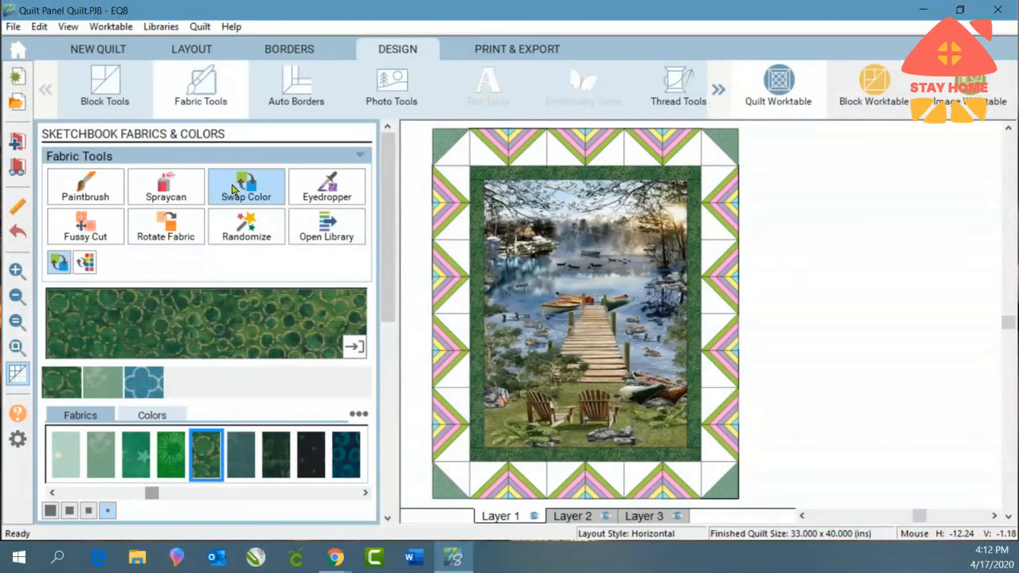
left_click(80, 190)
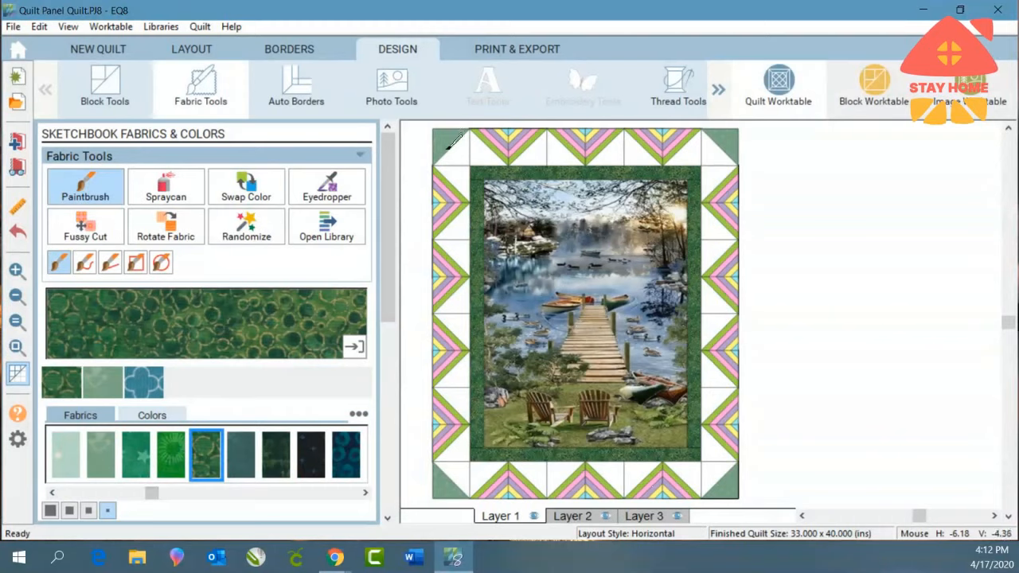
left_click(450, 138)
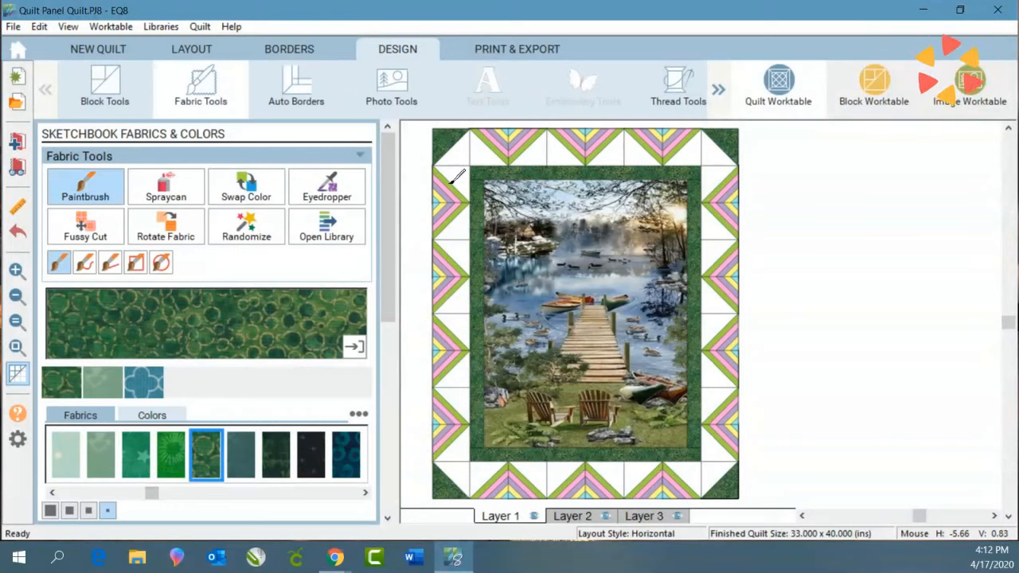
left_click(452, 182)
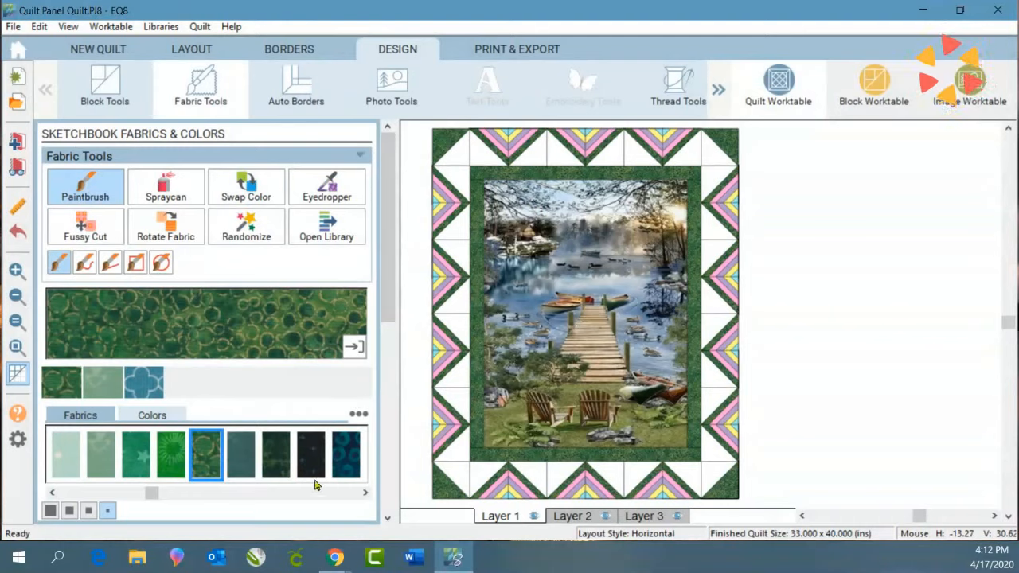
Paint all the pink stripes in the pieced border with the teal crosshatch fabric
left_click(366, 493)
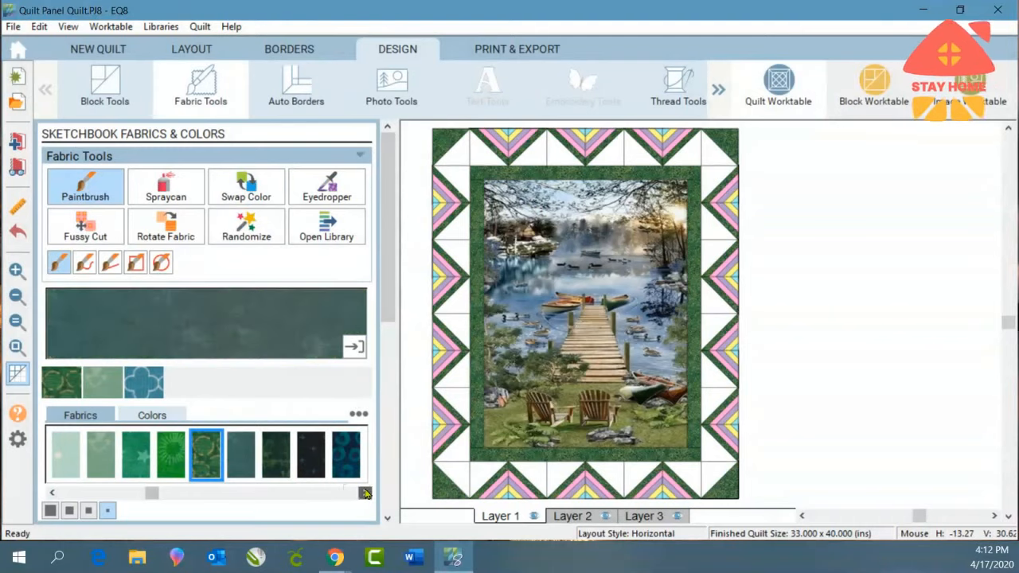
left_click(366, 493)
left_click(366, 494)
left_click(366, 494)
left_click(366, 494)
left_click(366, 493)
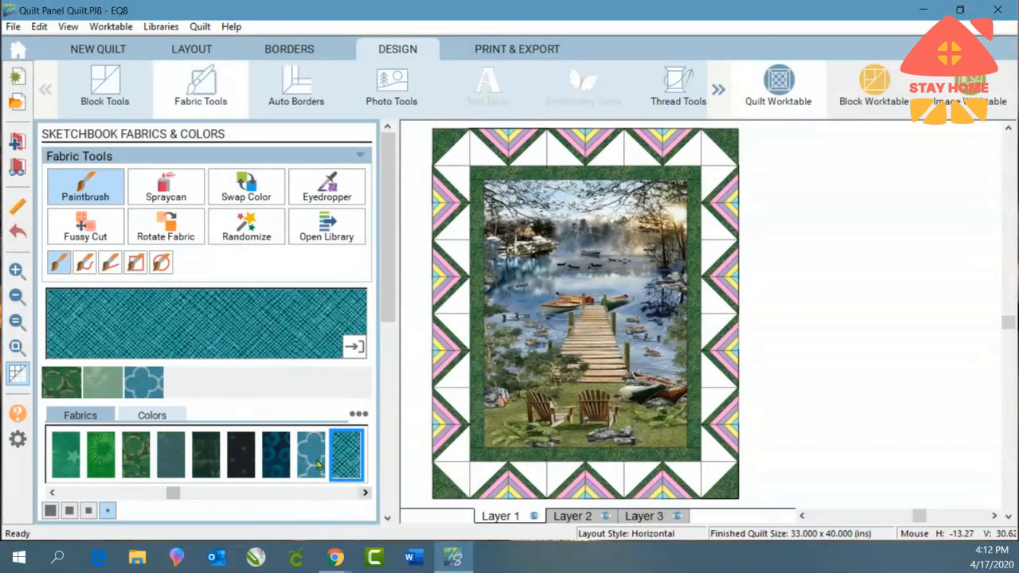
left_click(459, 193, "ctrl")
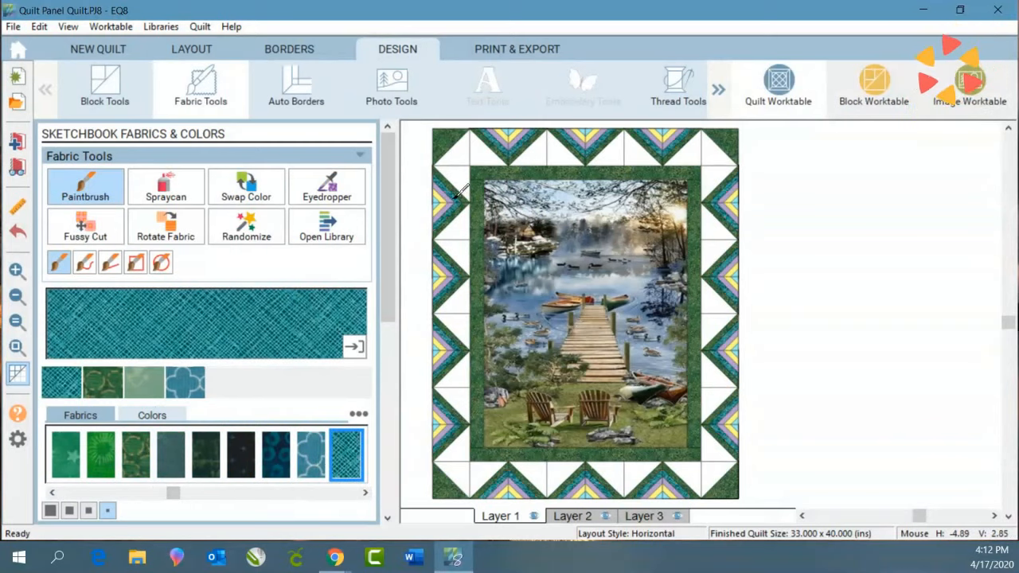
Browse the sketchbook fabrics and paint all the purple stripes in the pieced border with the yellow crosshatch-line fabric
left_click(367, 494)
left_click(367, 494)
left_click(367, 493)
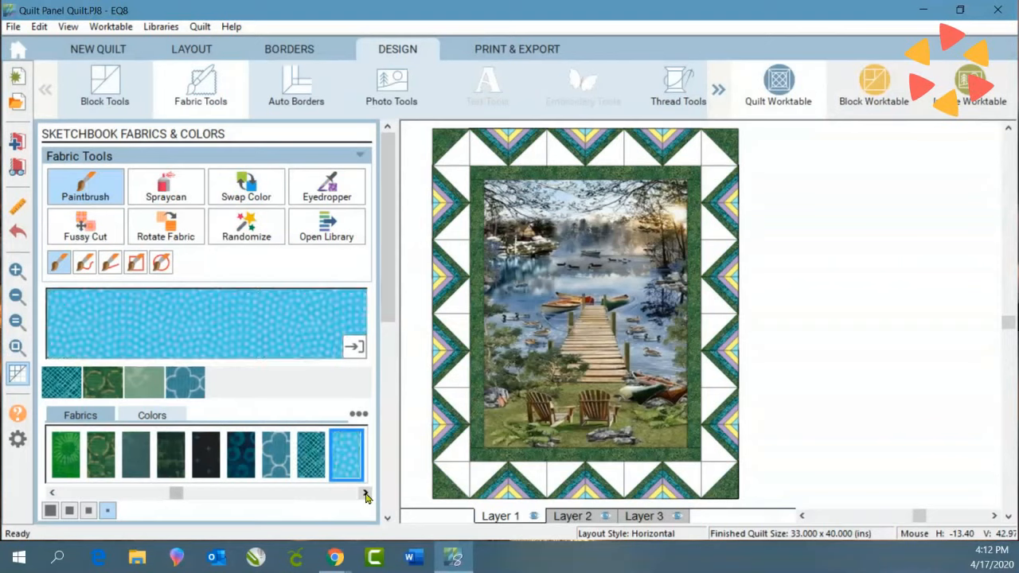
left_click(366, 493)
left_click(366, 493)
left_click(366, 493)
left_click(366, 494)
left_click(366, 494)
left_click(366, 493)
left_click(366, 494)
left_click(366, 494)
left_click(366, 493)
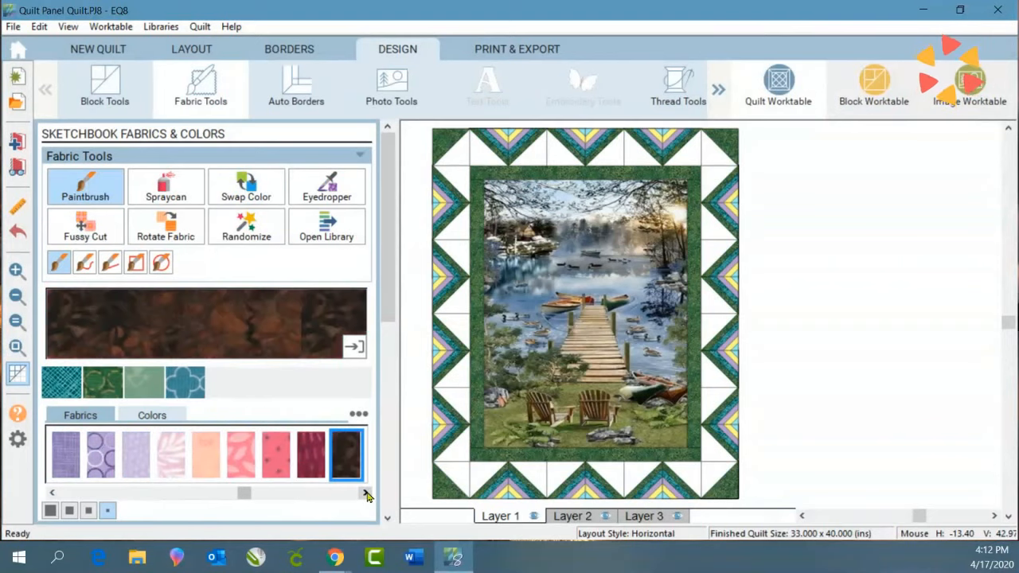
left_click(366, 494)
left_click(366, 494)
left_click(366, 493)
left_click(366, 494)
left_click(366, 493)
left_click(366, 493)
left_click(366, 494)
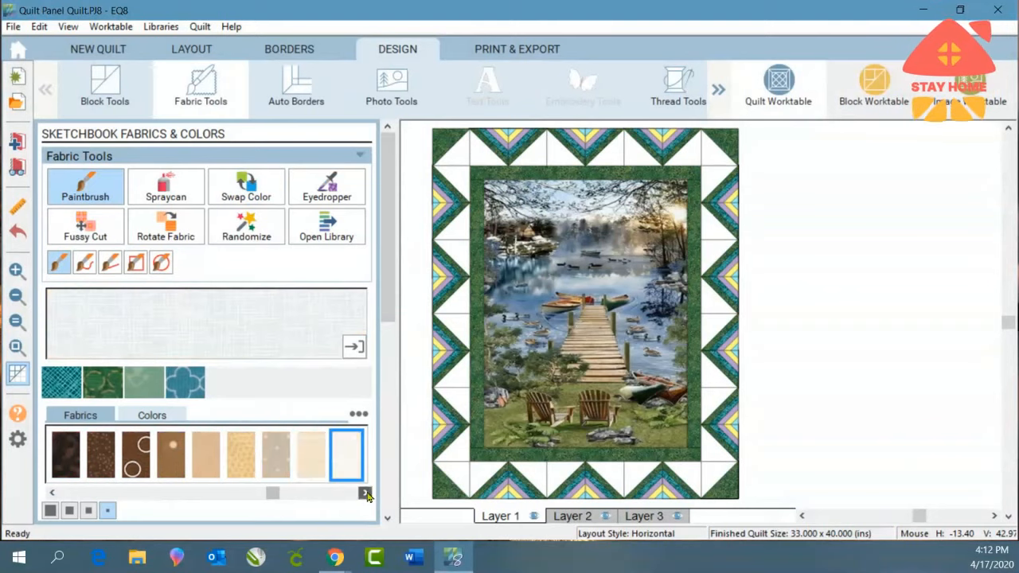
left_click(366, 494)
left_click(366, 494)
left_click_drag(286, 493, 85, 491)
left_click(310, 453)
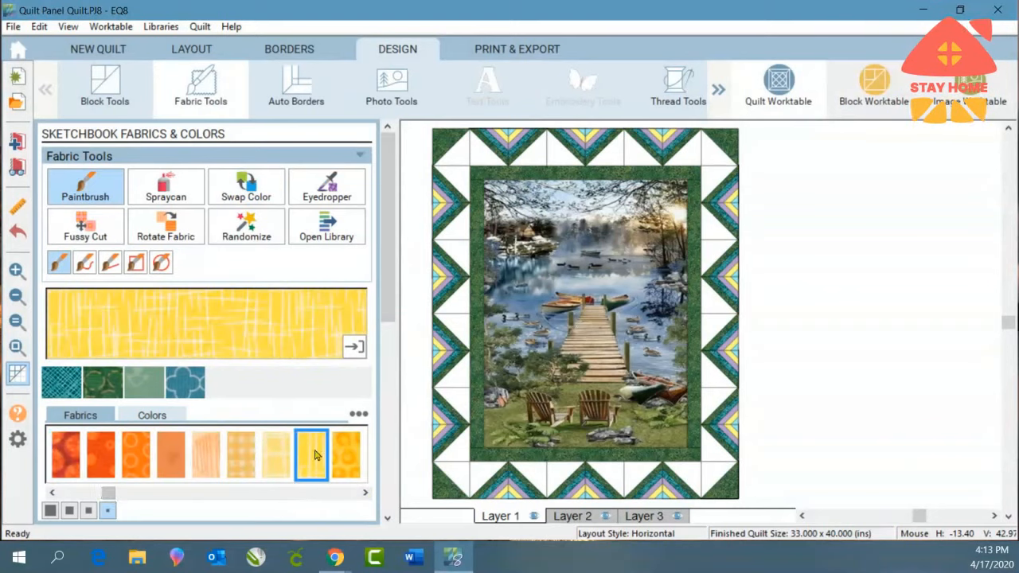
left_click(448, 200)
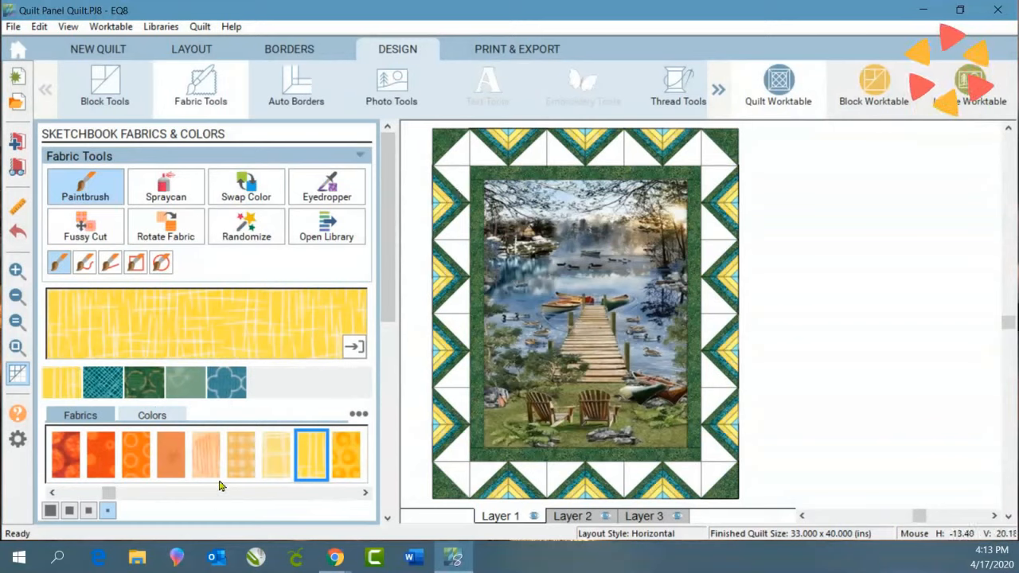
Browse the sketchbook fabrics and paint a set of yellow stripes in the border chevrons with the bright orange swirl fabric
left_click(365, 494)
left_click(365, 494)
left_click(366, 493)
left_click(366, 494)
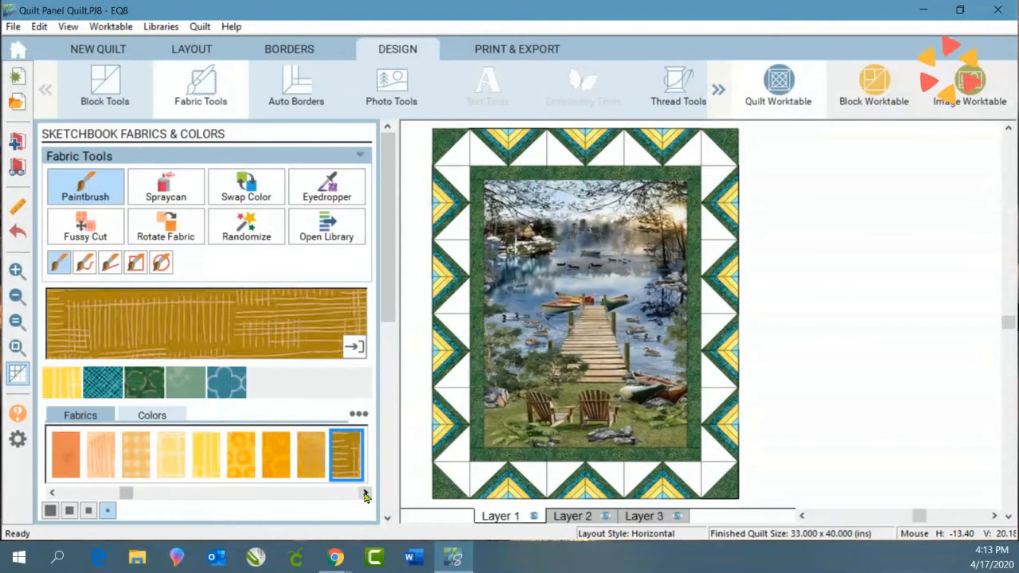
left_click(365, 494)
left_click(365, 494)
left_click(365, 494)
left_click(366, 493)
left_click(366, 493)
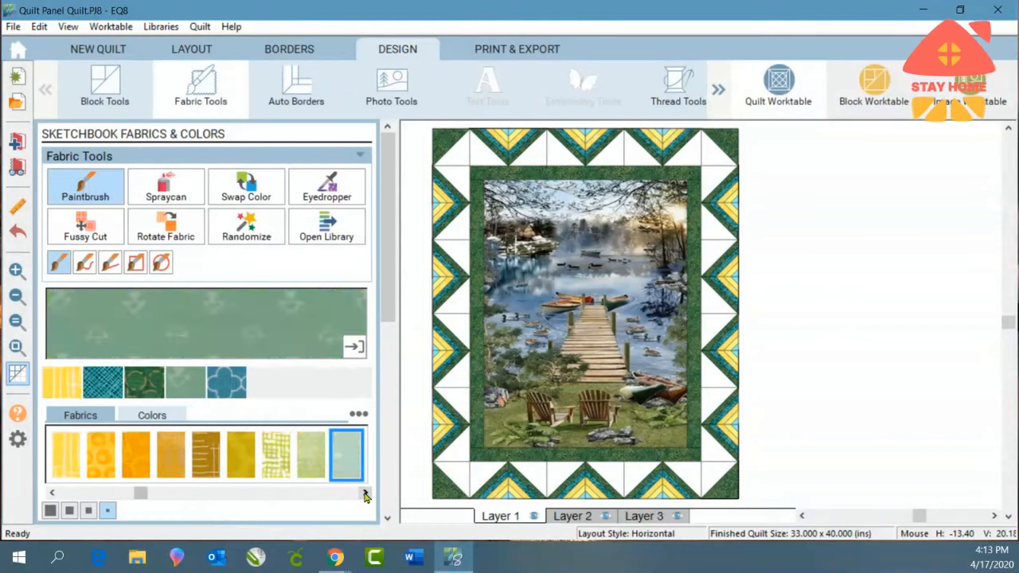
left_click(366, 493)
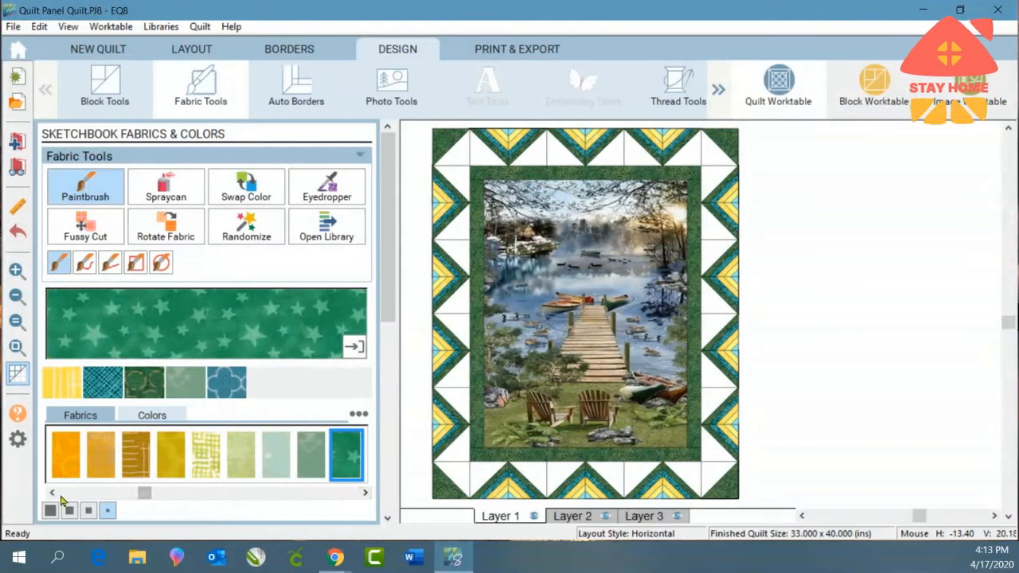
left_click(68, 457)
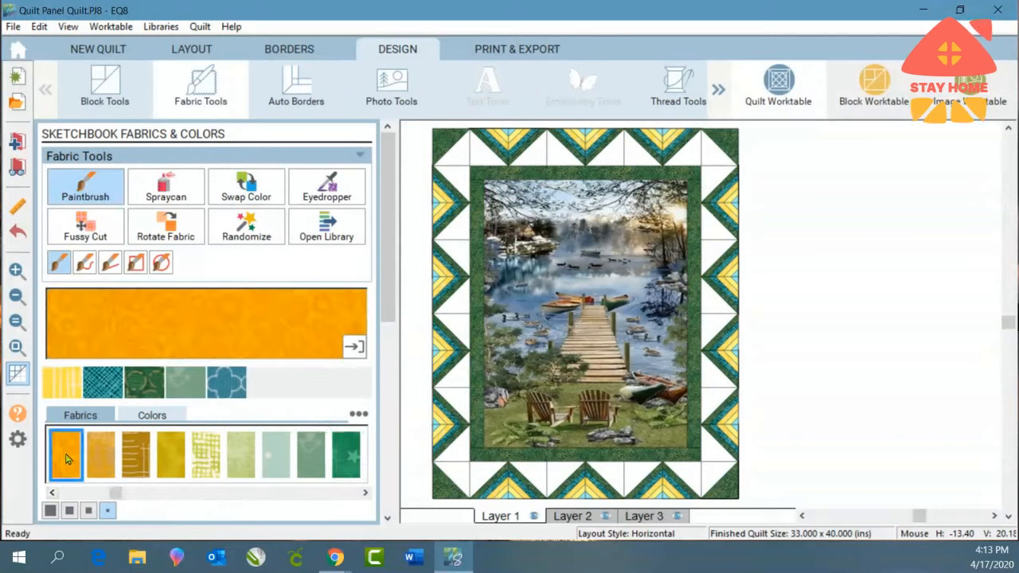
left_click(450, 197)
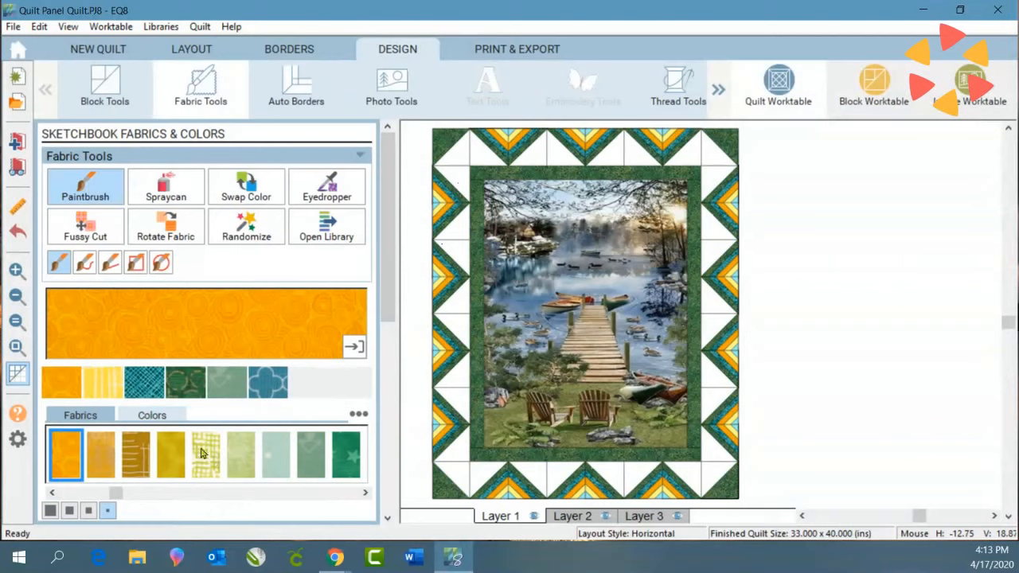
Paint further chevron stripes in the pieced border with the yellow crosshatch-line fabric and the dark green circle-print fabric
left_click(104, 383)
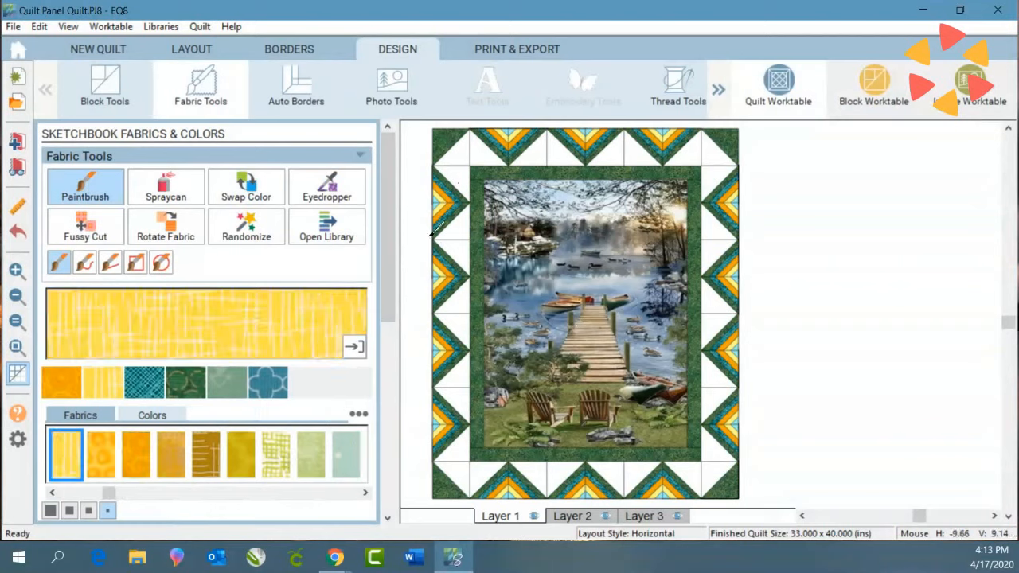
left_click(447, 189)
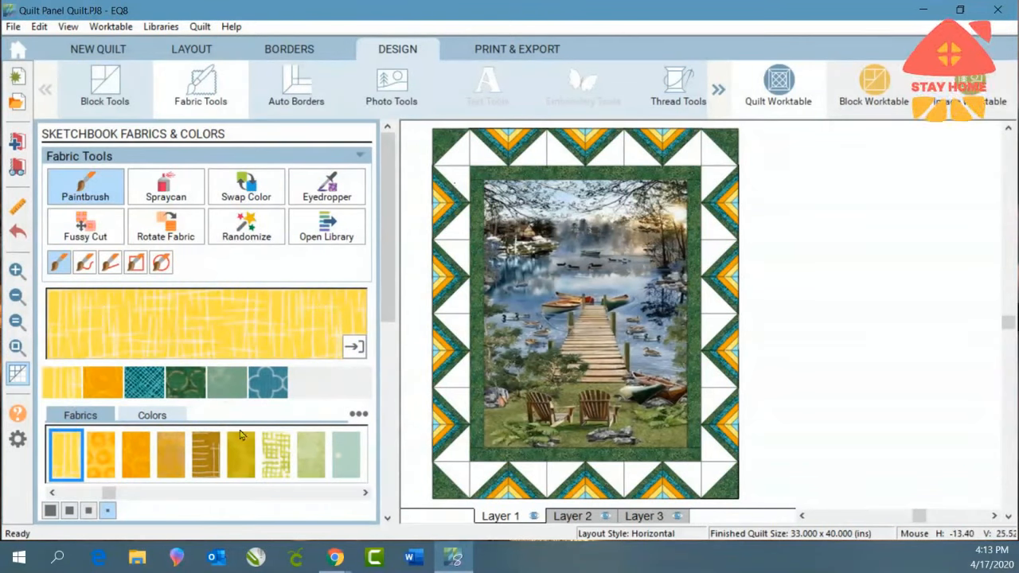
left_click(183, 384)
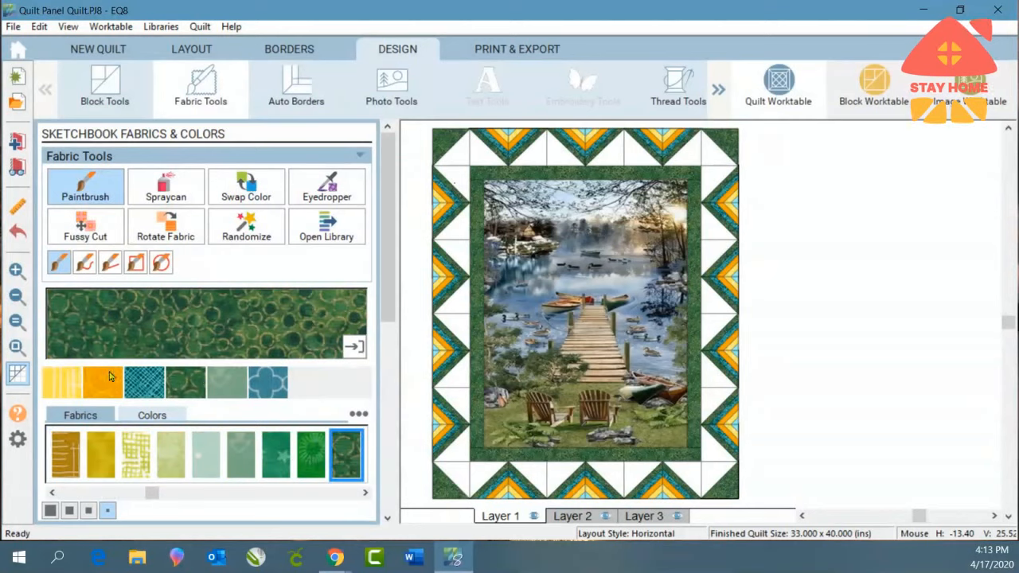
left_click(436, 199, "ctrl")
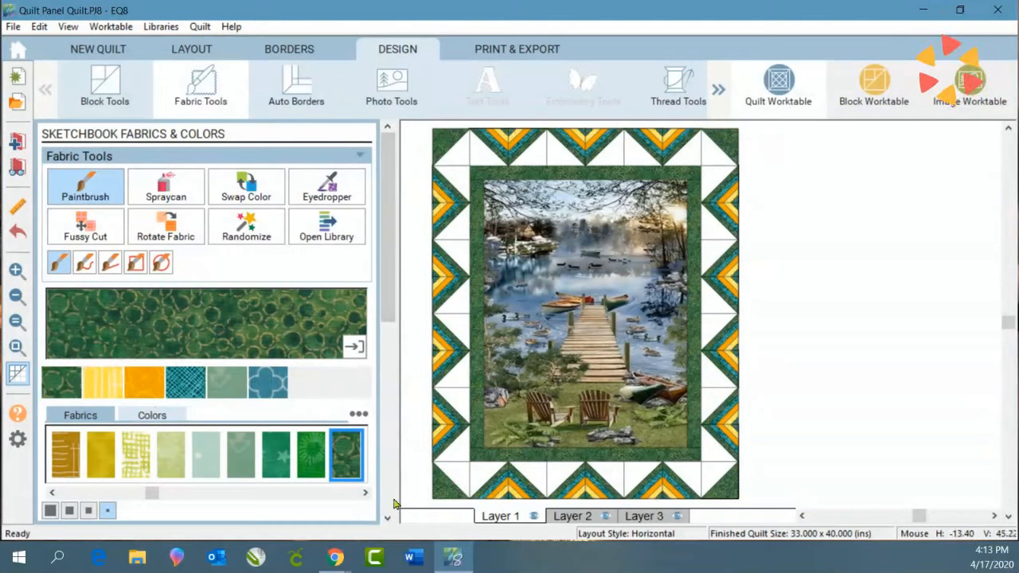
Paint all the white background triangles in the pieced border and corners with the pale aqua dotted fabric
left_click(205, 470)
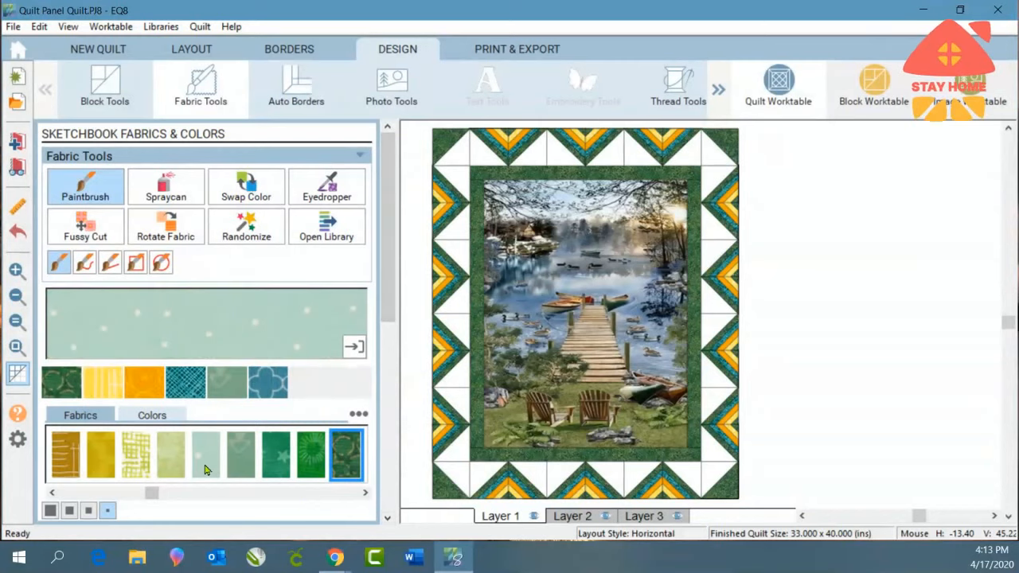
left_click(461, 148, "ctrl")
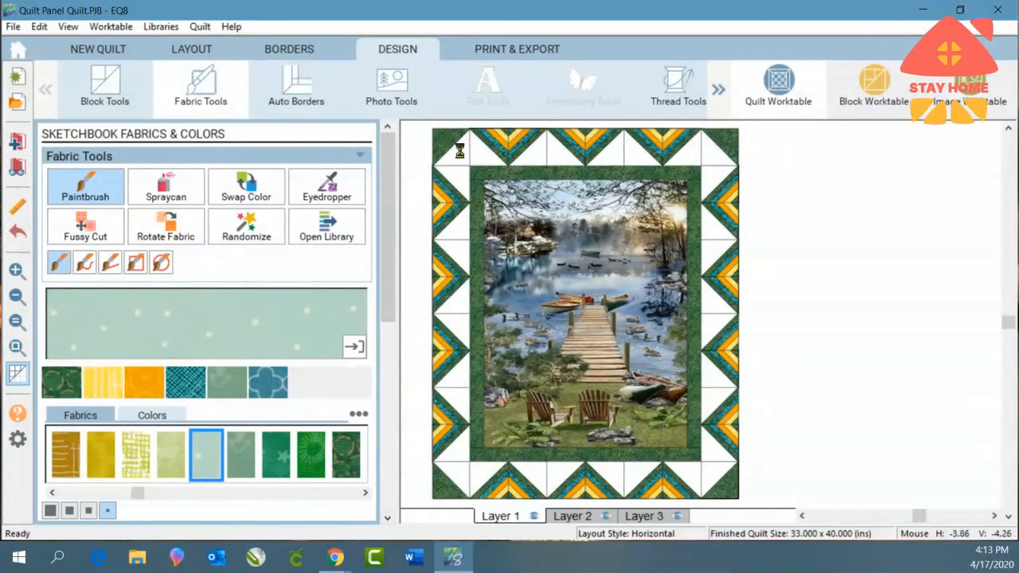
left_click(484, 153, "ctrl")
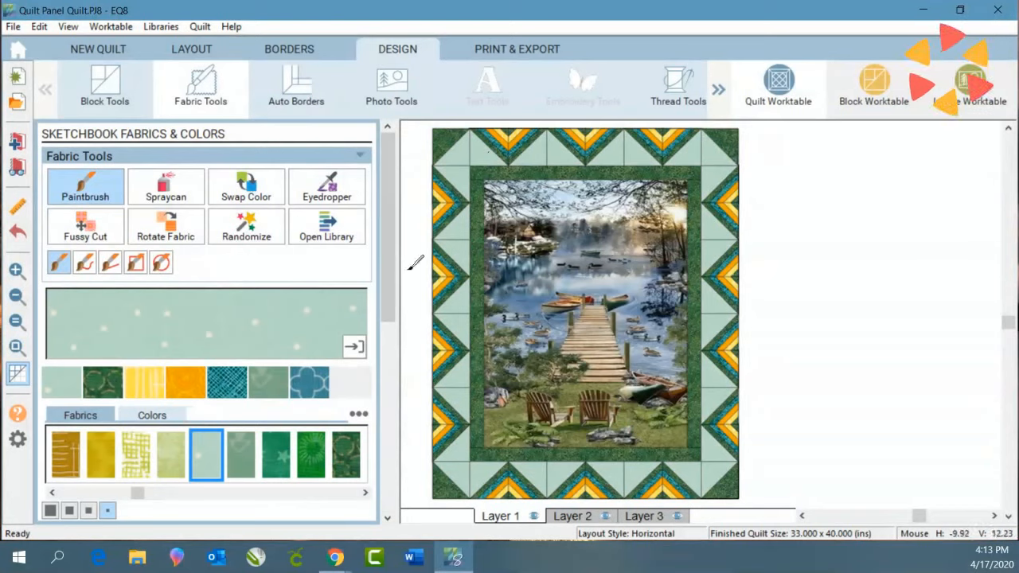
Paint the inner border and the outer corner triangles with the yellow crosshatch-line fabric, and add the quilt to the sketchbook
left_click(143, 388)
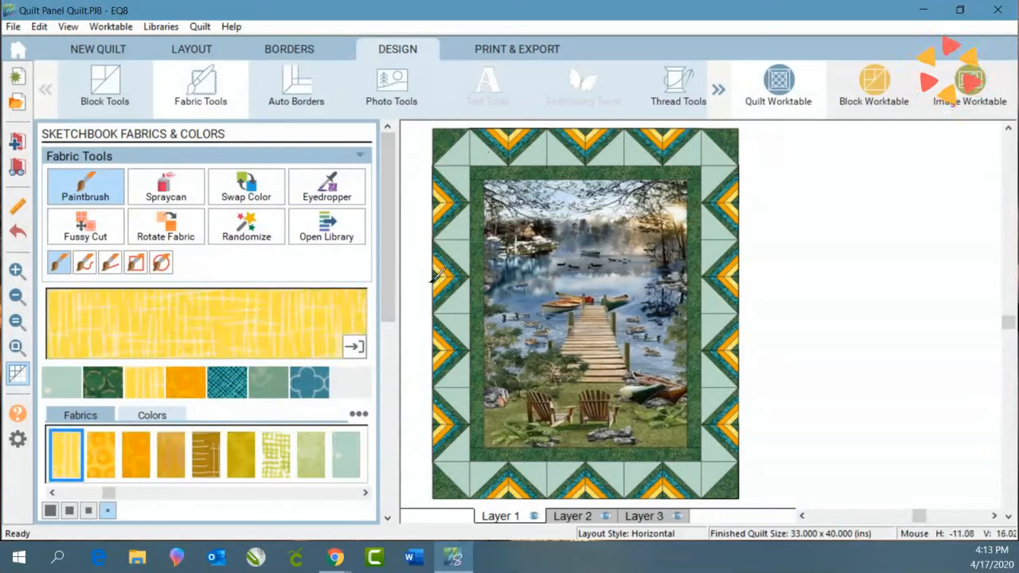
left_click(478, 203)
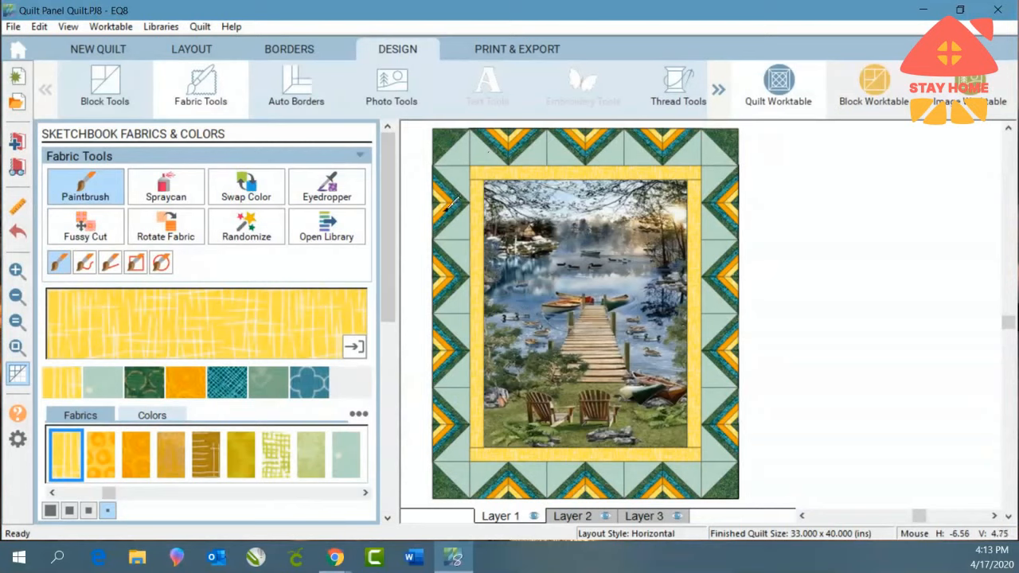
left_click(448, 131)
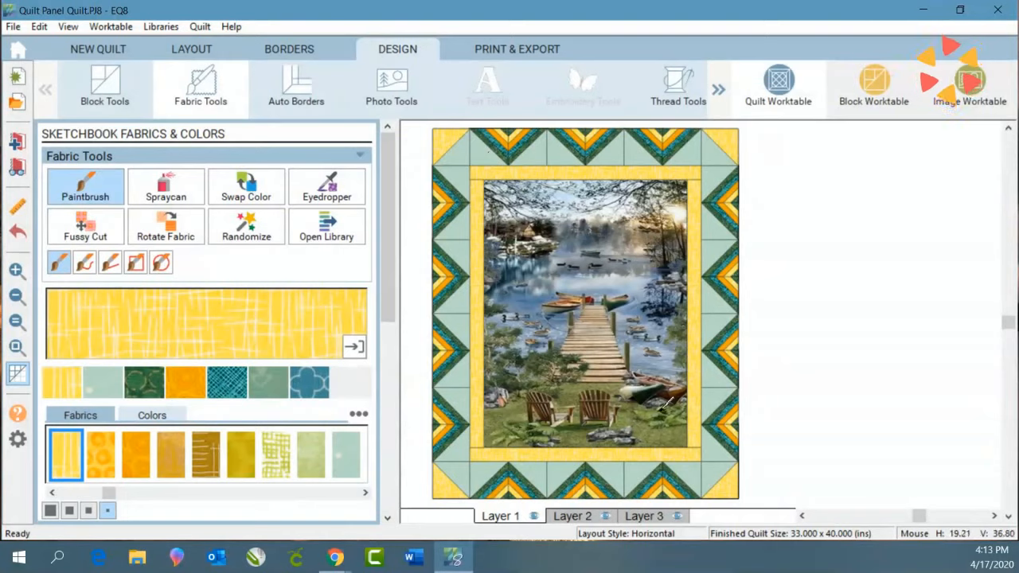
left_click(17, 143)
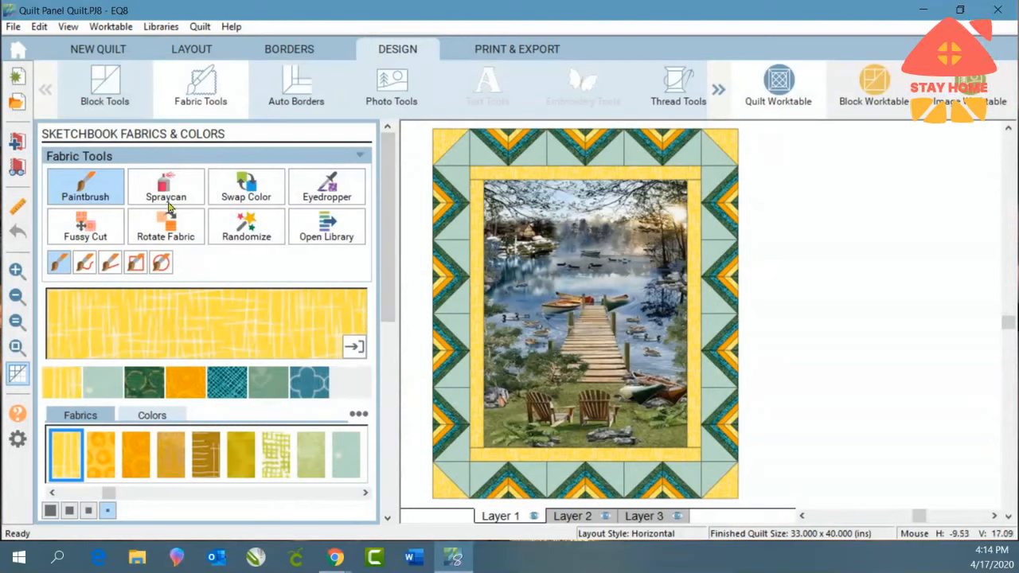
Try to sample colors from the water and the dock in the panel image with the Eyedropper
left_click(327, 194)
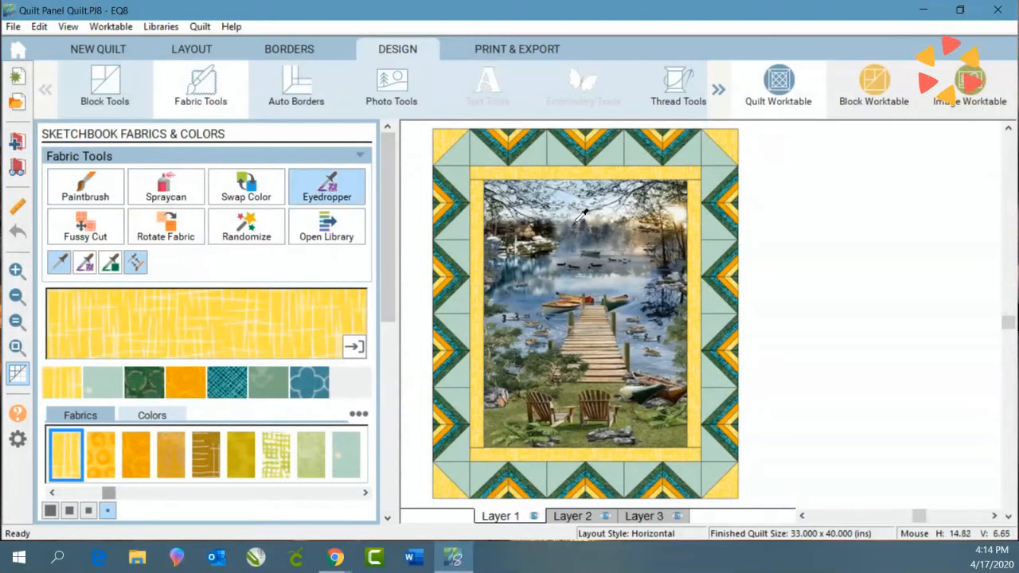
left_click(575, 231)
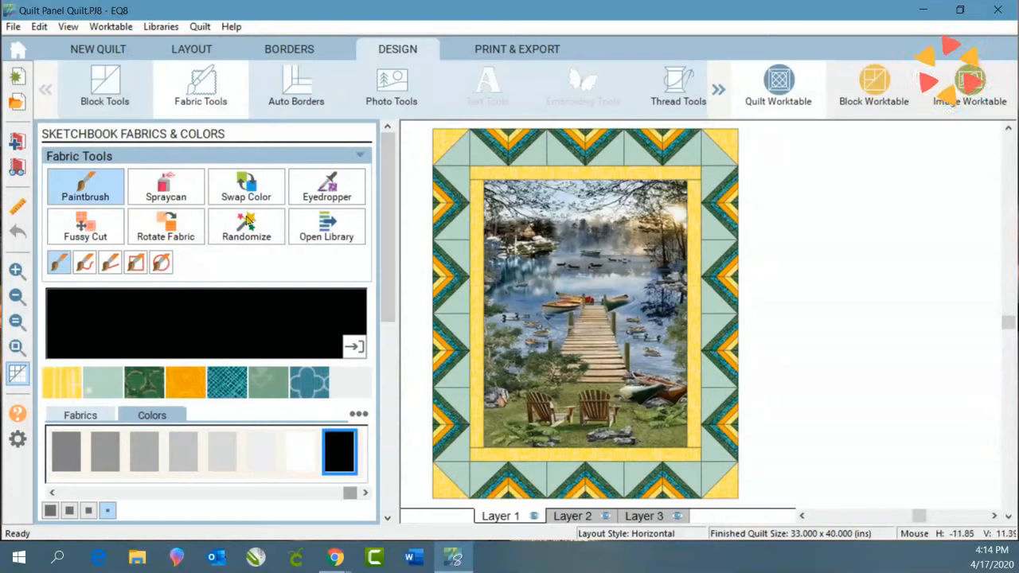
left_click(317, 191)
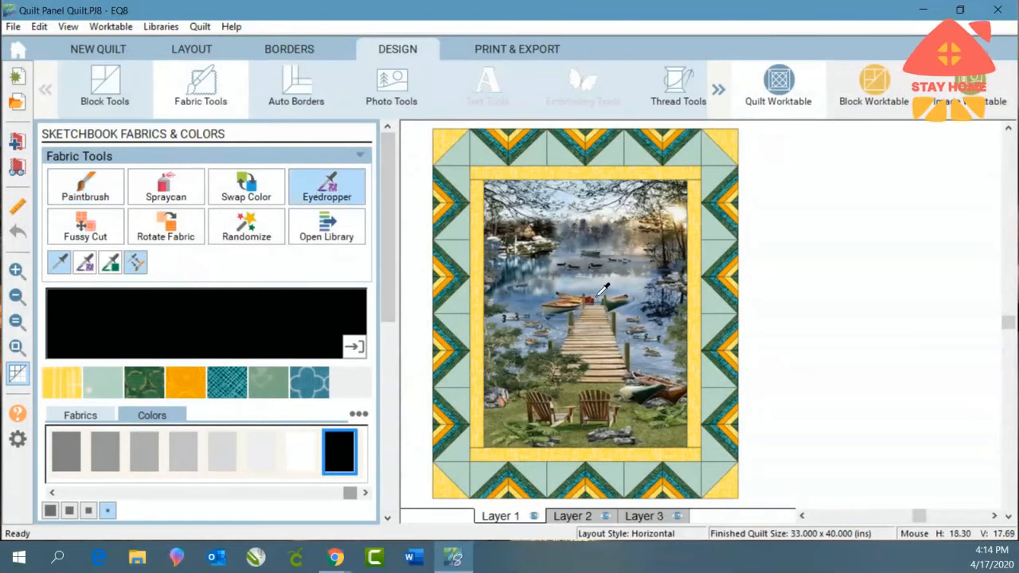
left_click(603, 335)
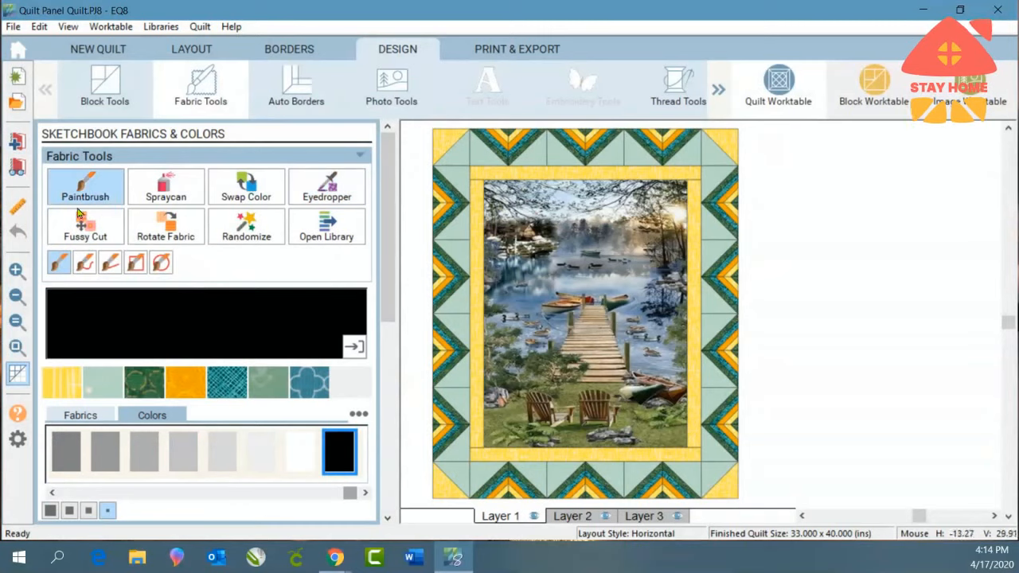
Paint all the pale aqua background triangles in the pieced border with a solid light gray
left_click(76, 193)
left_click(188, 455)
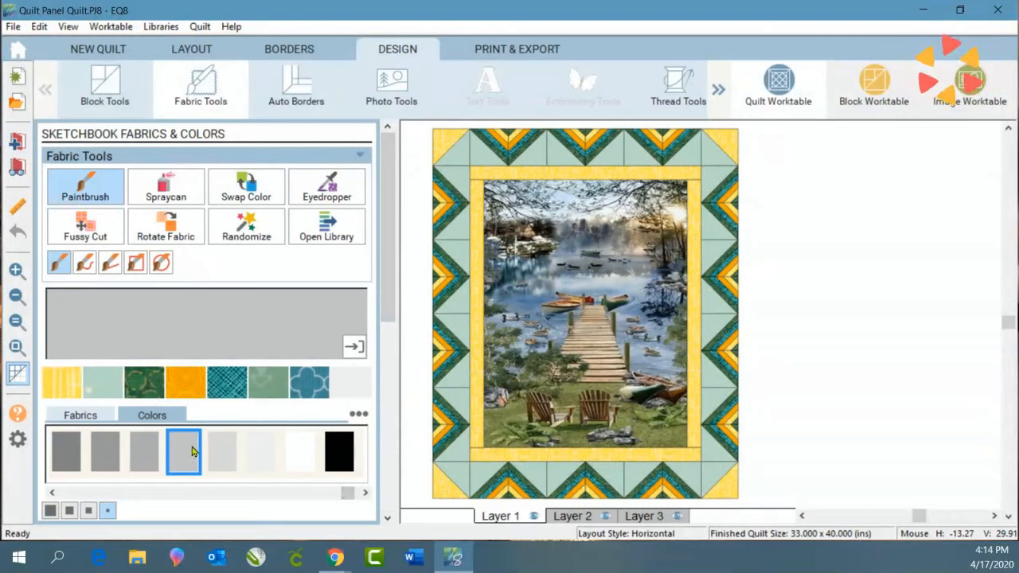
left_click(227, 458)
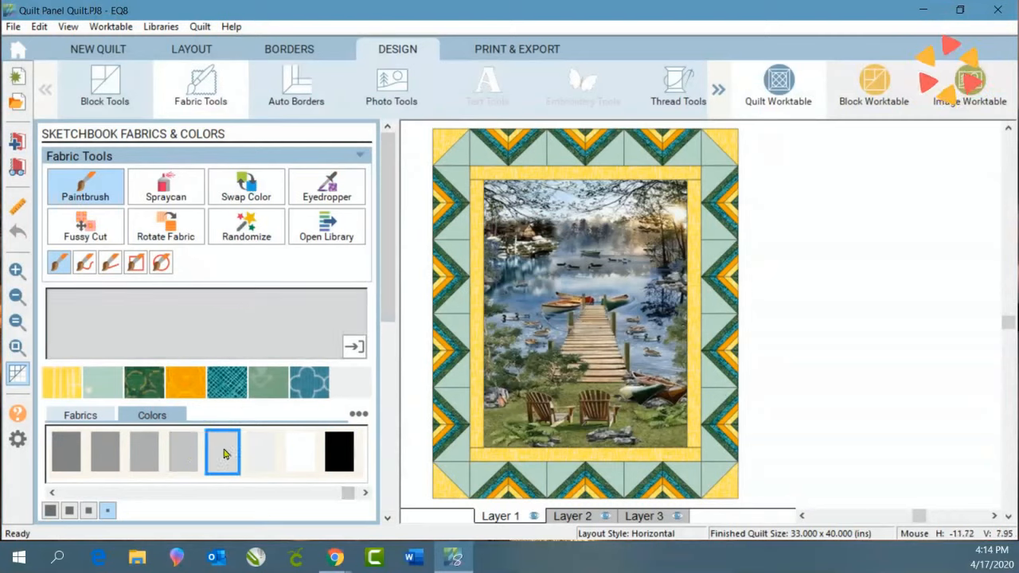
left_click(460, 149)
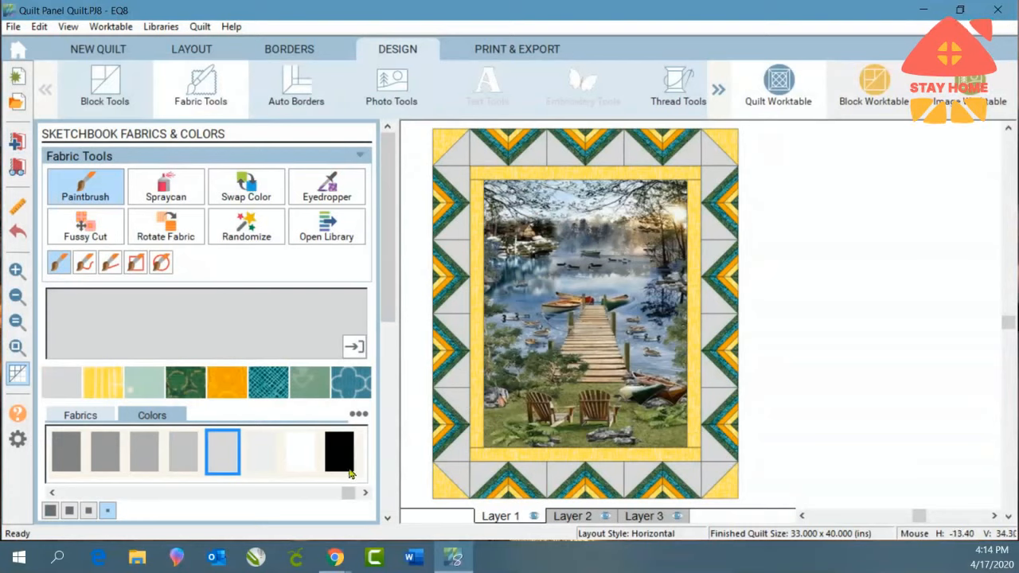
Paint the inner border and the outer corner triangles with the dark red leaf-textured fabric
left_click(49, 494)
left_click(48, 493)
left_click(49, 494)
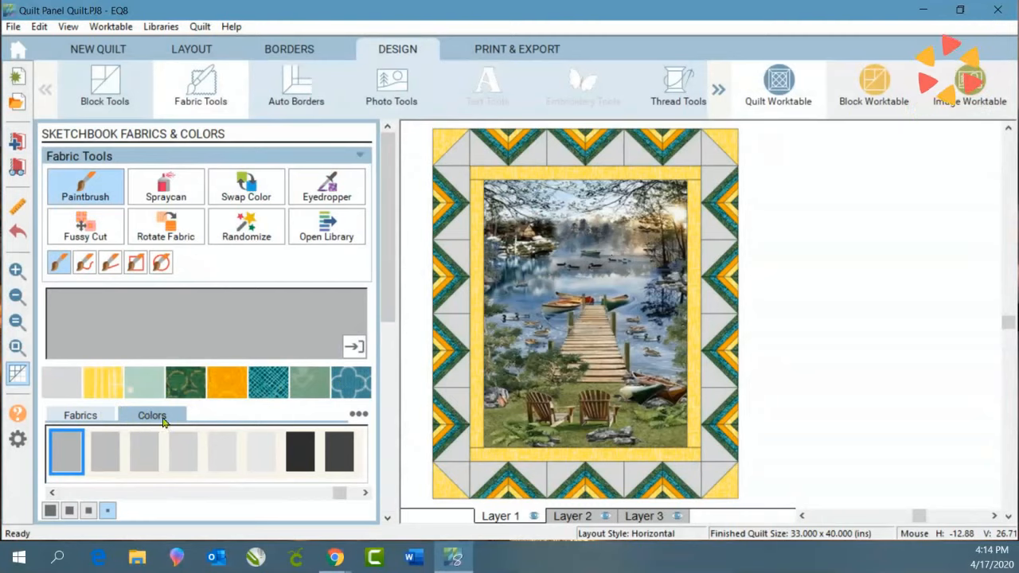
left_click(83, 417)
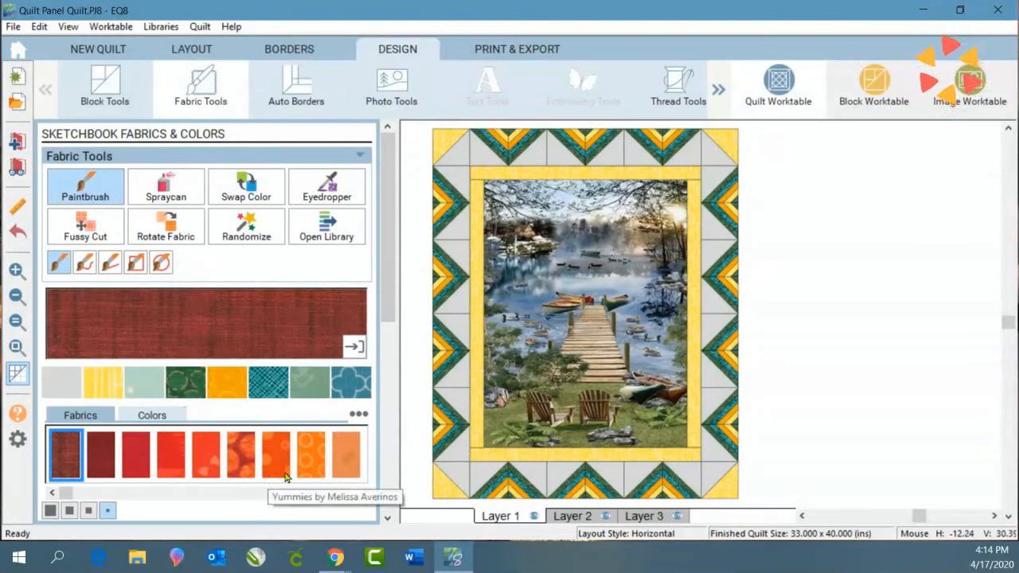
left_click(99, 458)
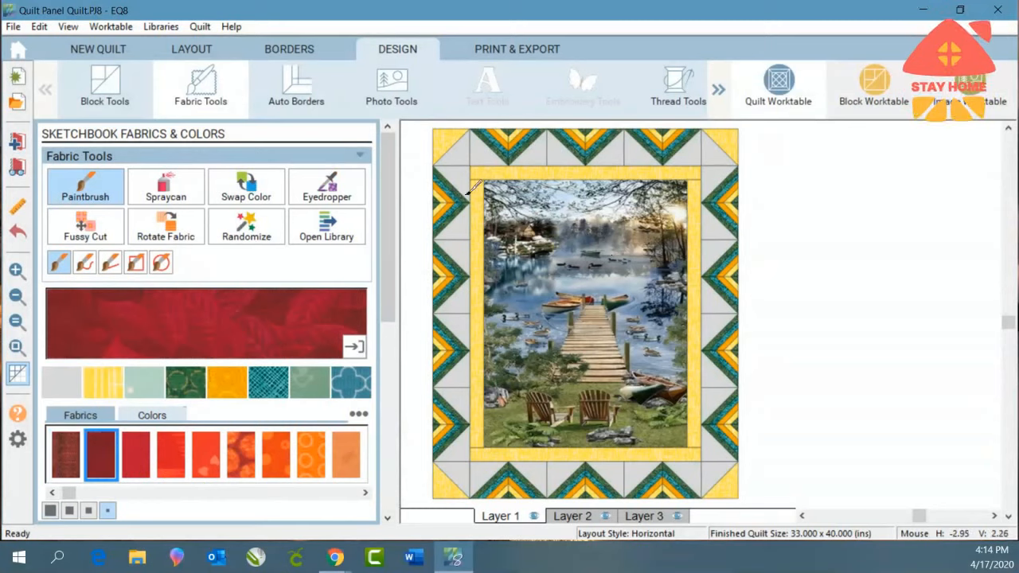
left_click(495, 167)
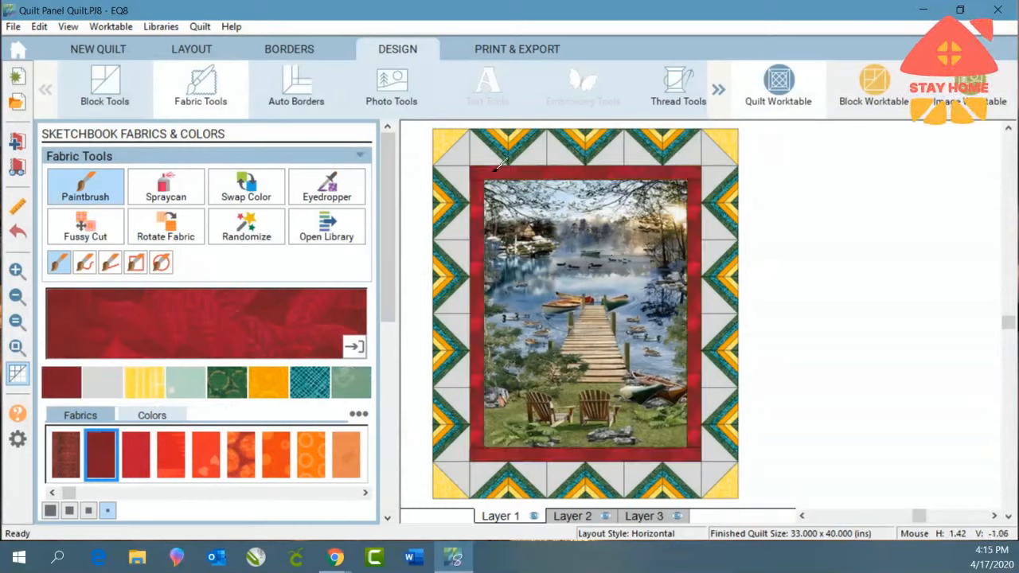
left_click(451, 138)
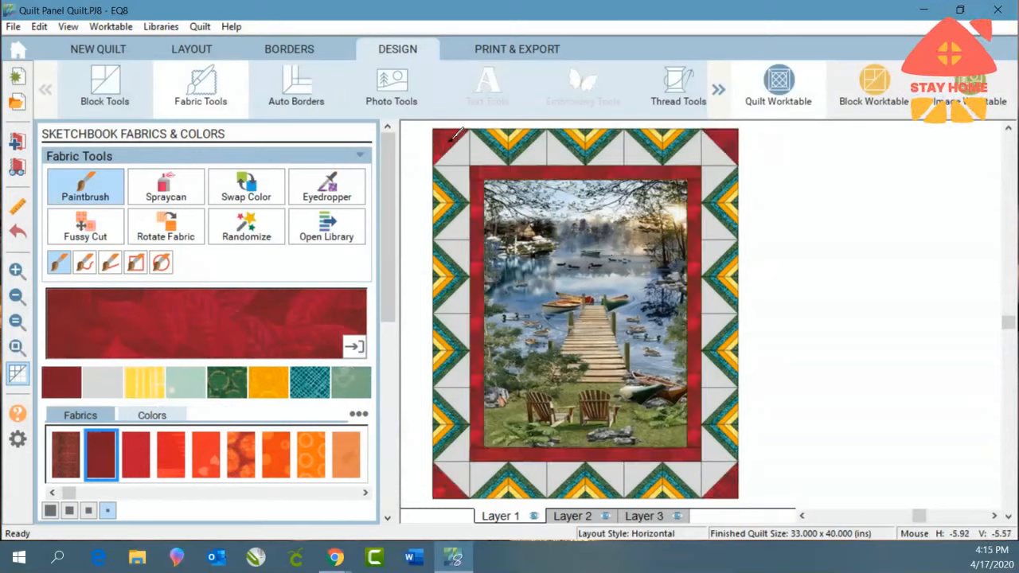
Swap the teal chevron stripes to the dark red fabric and the dark green stripes to the teal crosshatch fabric
left_click(237, 196)
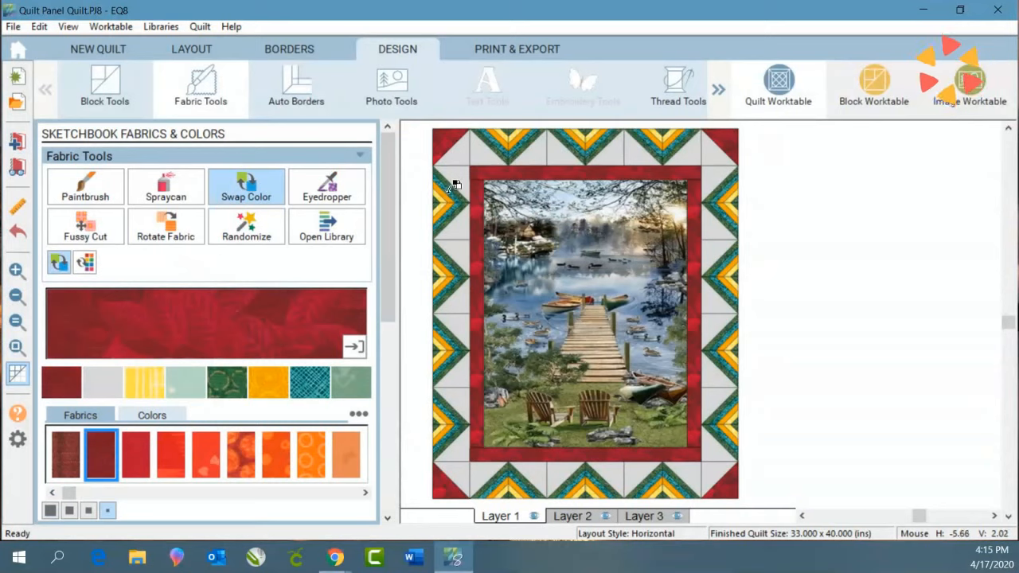
left_click(448, 193)
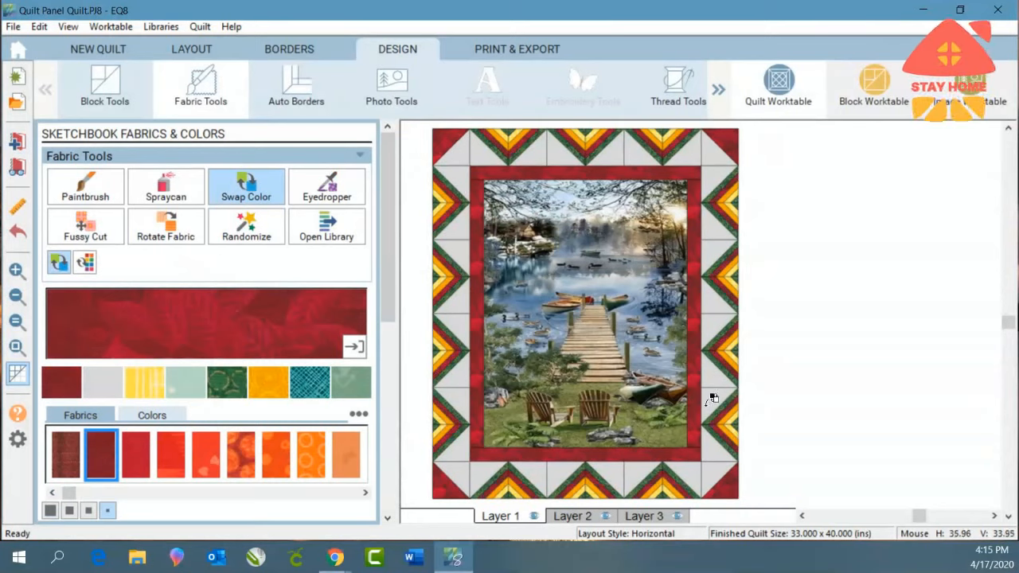
left_click(302, 395)
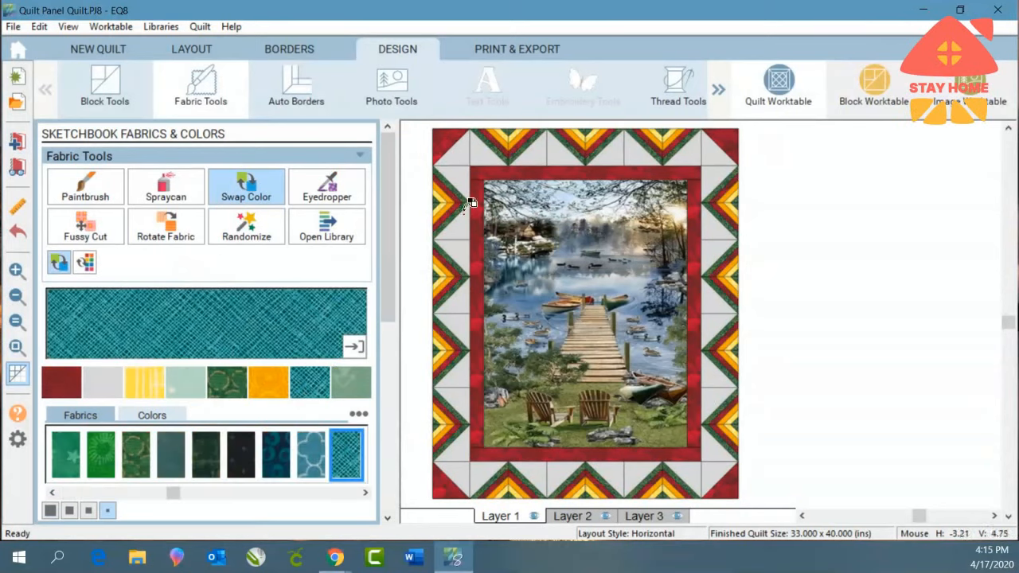
left_click(467, 185)
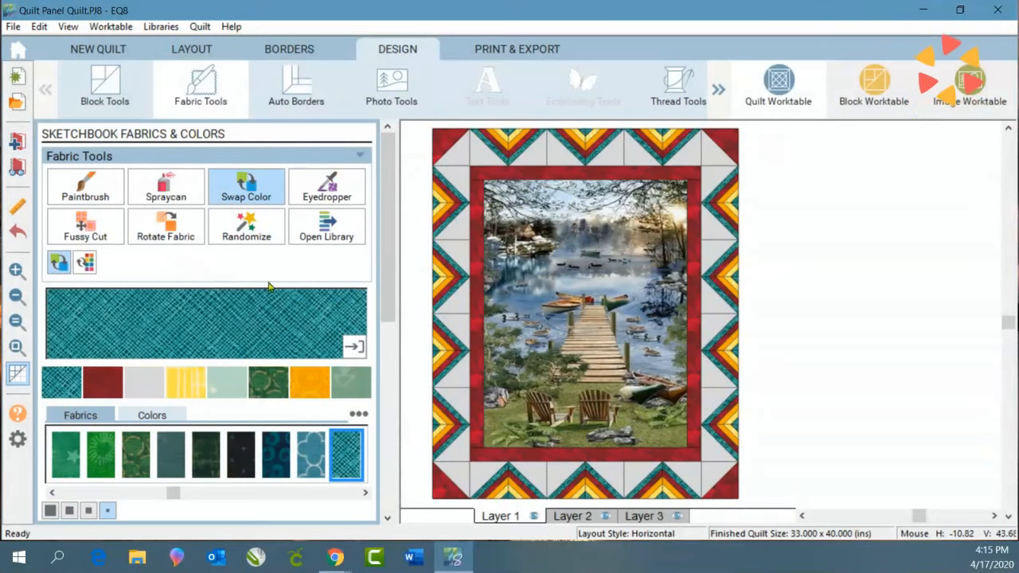
Add the red quilt version to the sketchbook and view the project's quilts as smaller thumbnails
left_click(17, 143)
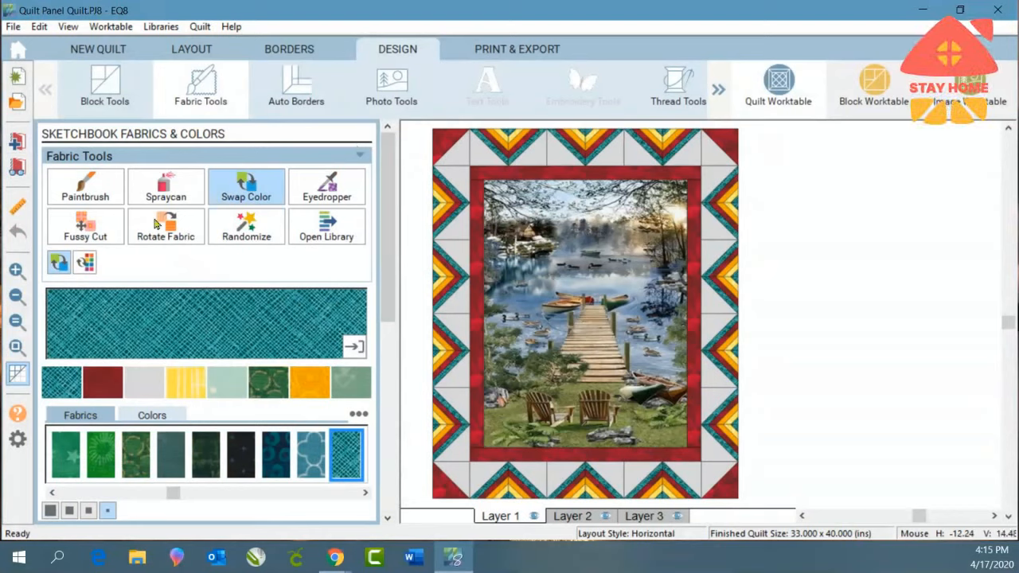
left_click(17, 169)
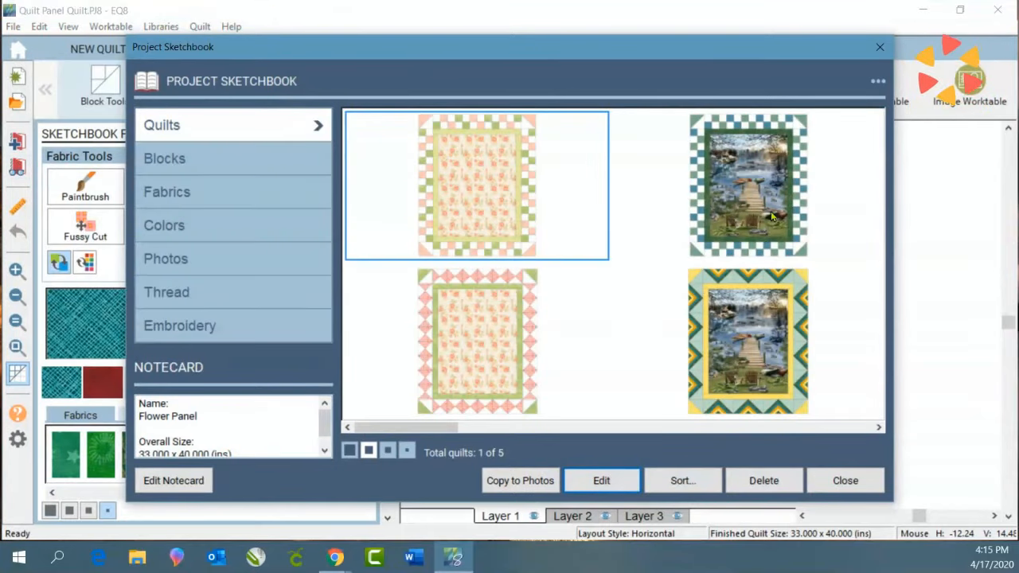
left_click(387, 451)
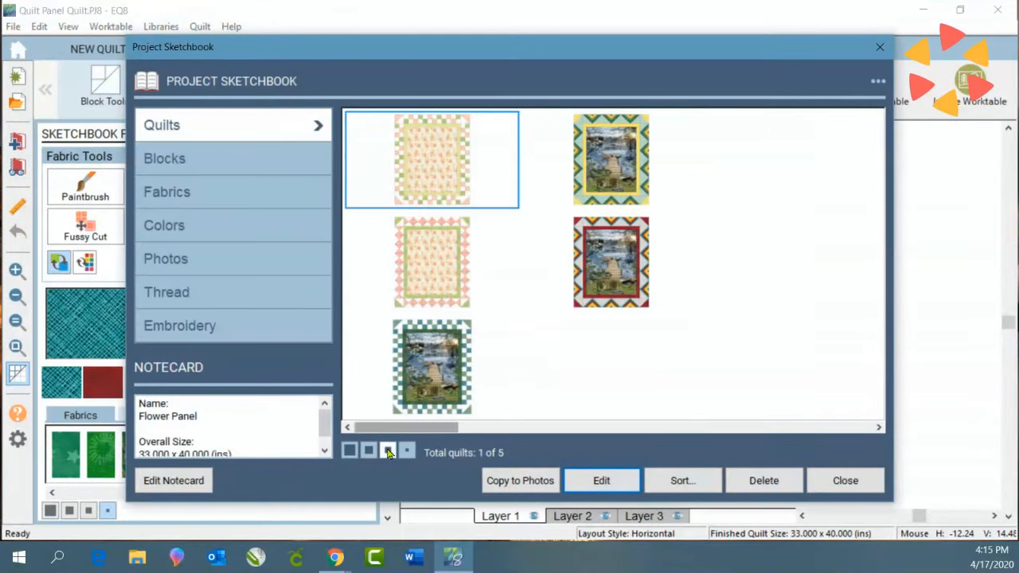
View the sketchbook quilts one at a time at the largest size, from the Flower Panel quilt through the red chevron version
left_click(353, 451)
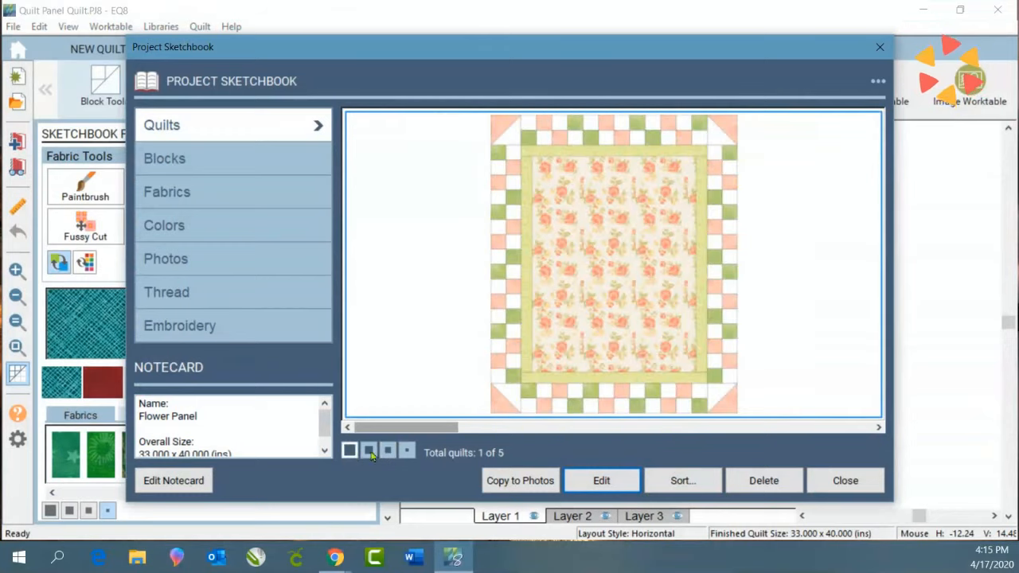
left_click(879, 427)
left_click(878, 428)
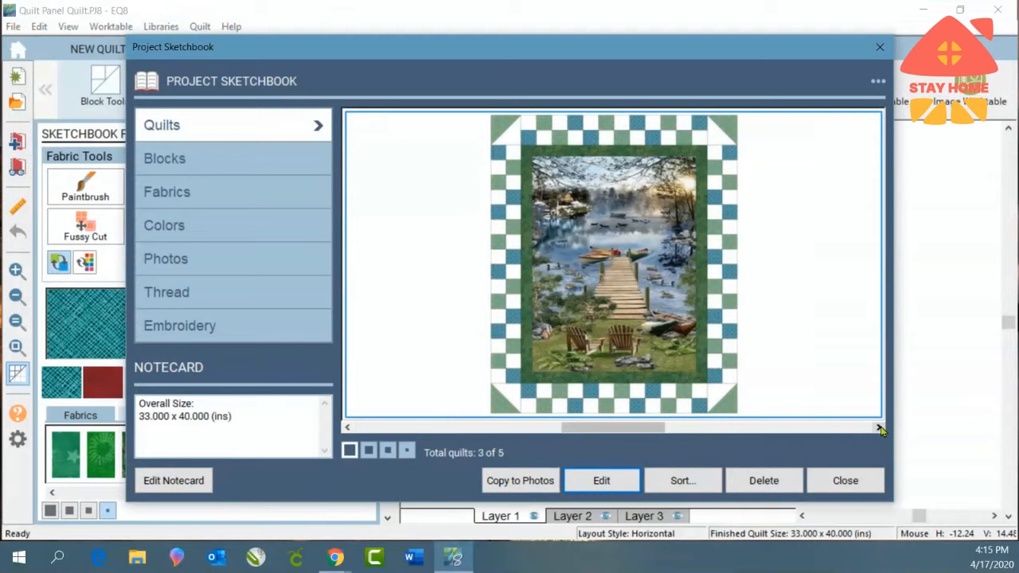
left_click(879, 428)
left_click(879, 428)
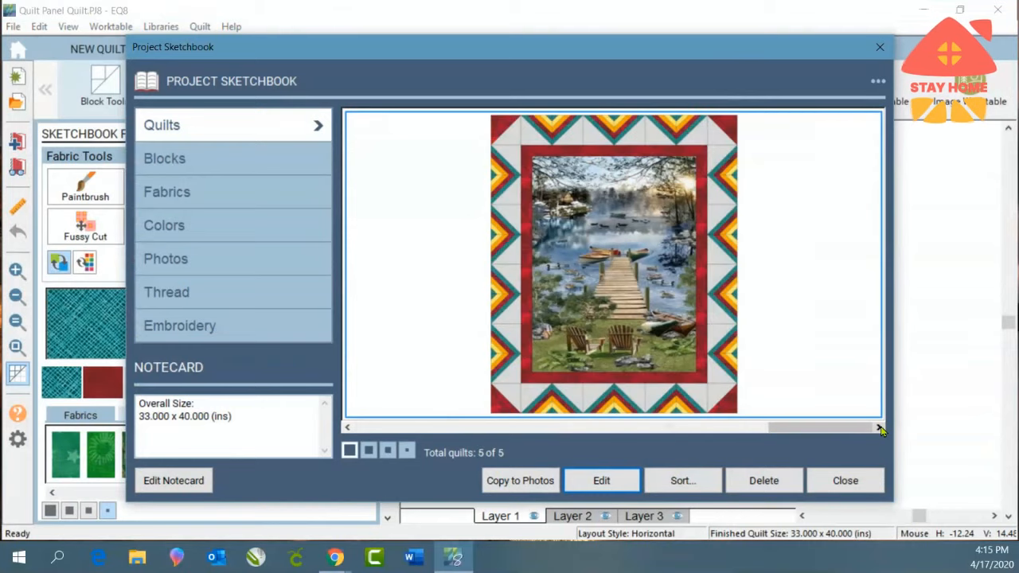
Compare the yellow and red chevron quilts at full size and return the quilts to smaller thumbnails
left_click(348, 428)
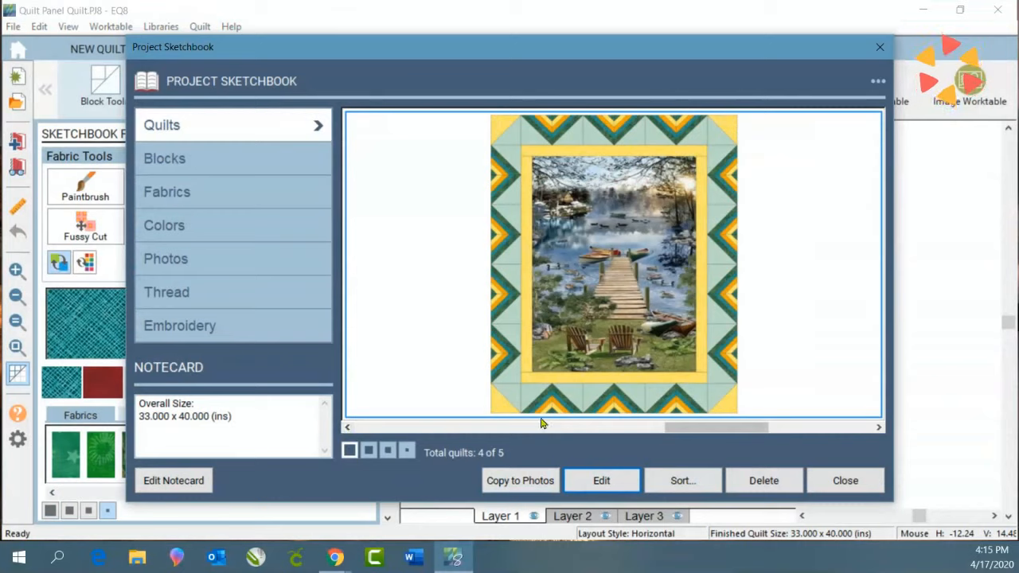
left_click(880, 428)
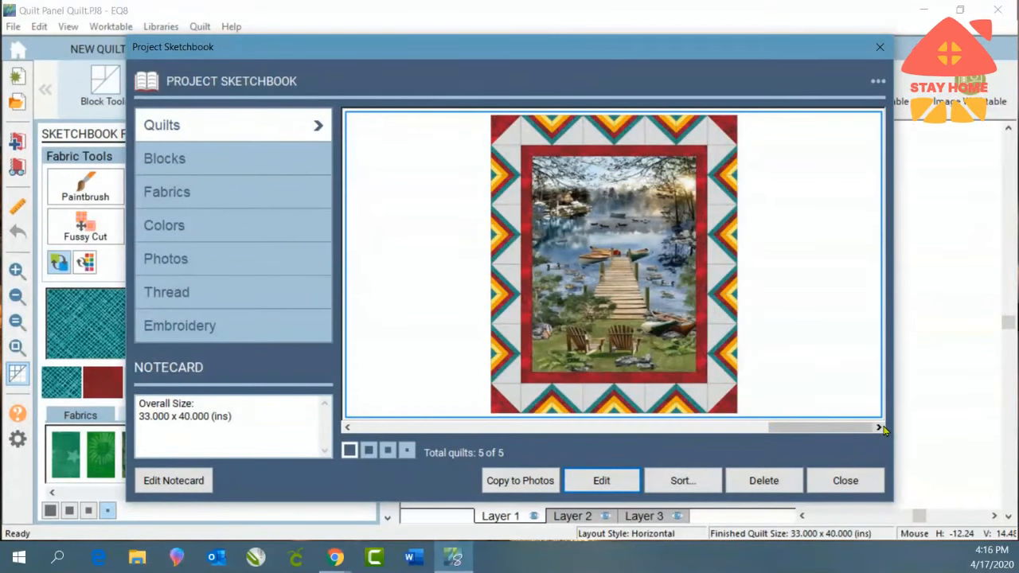
left_click(348, 429)
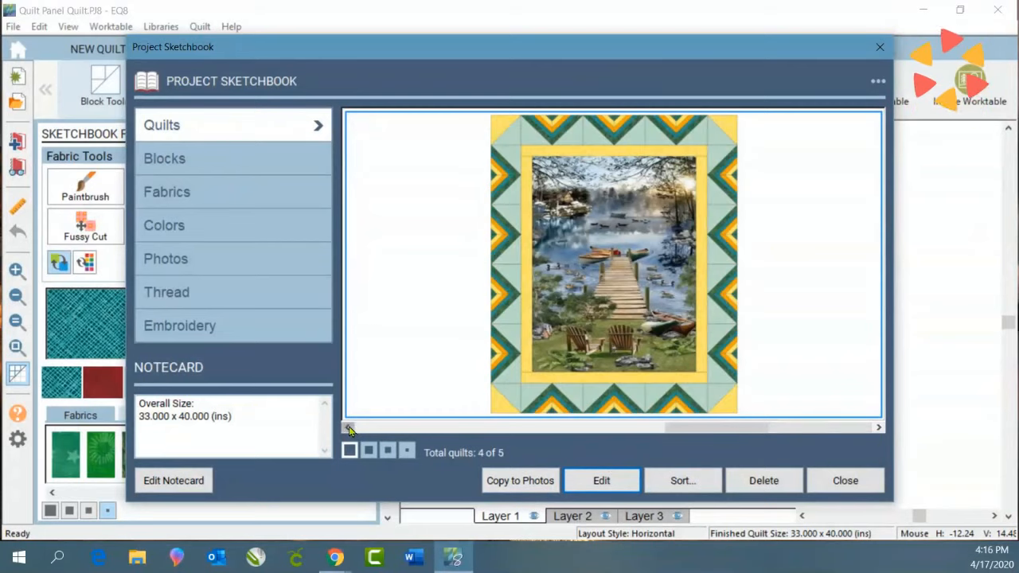
left_click(879, 429)
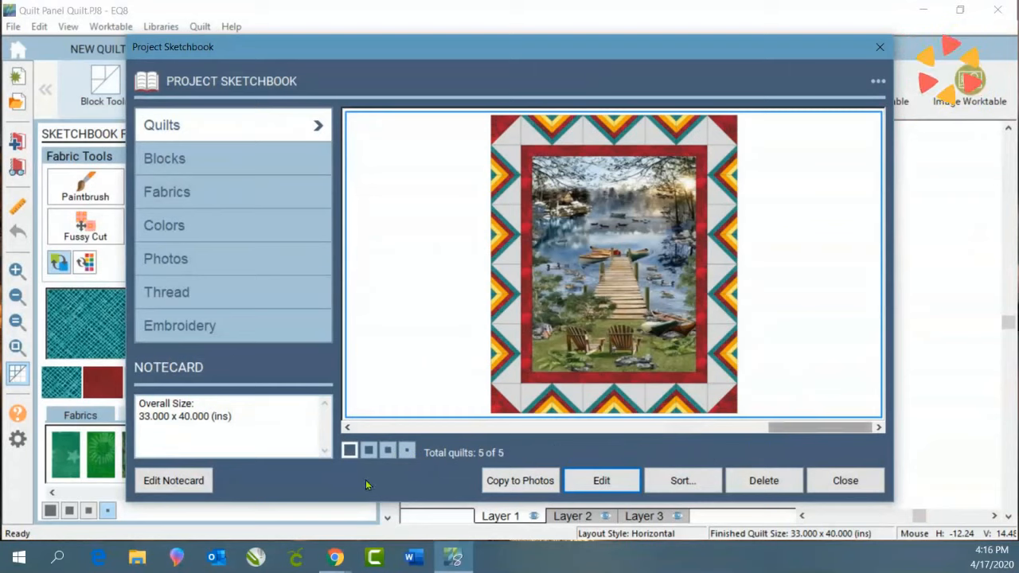
left_click(348, 428)
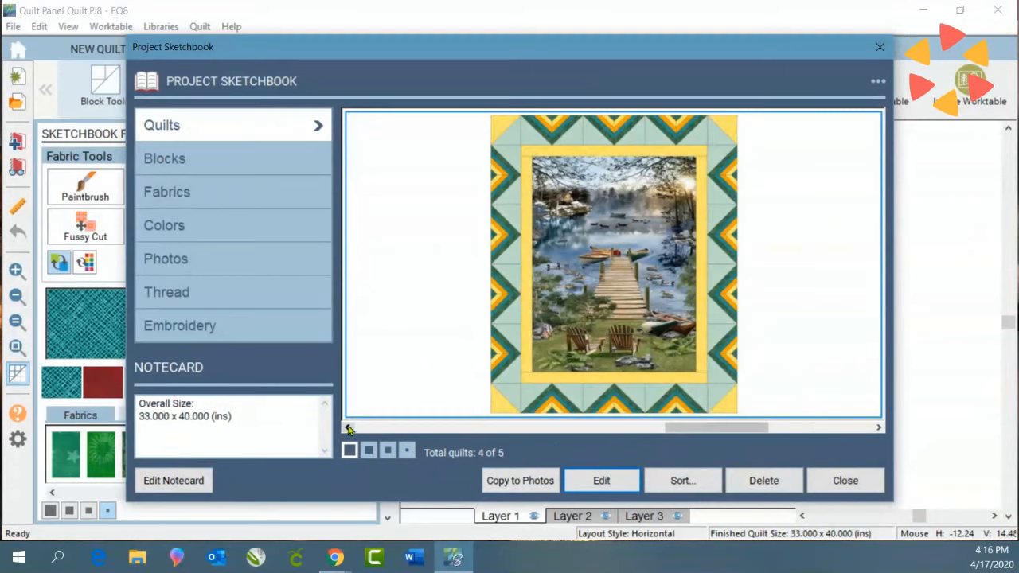
left_click(880, 427)
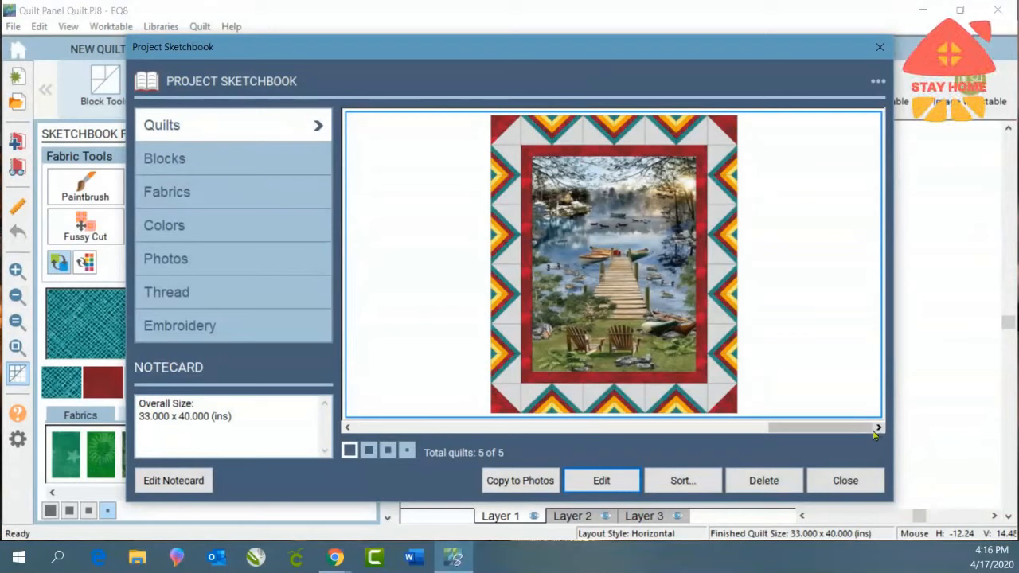
left_click(369, 452)
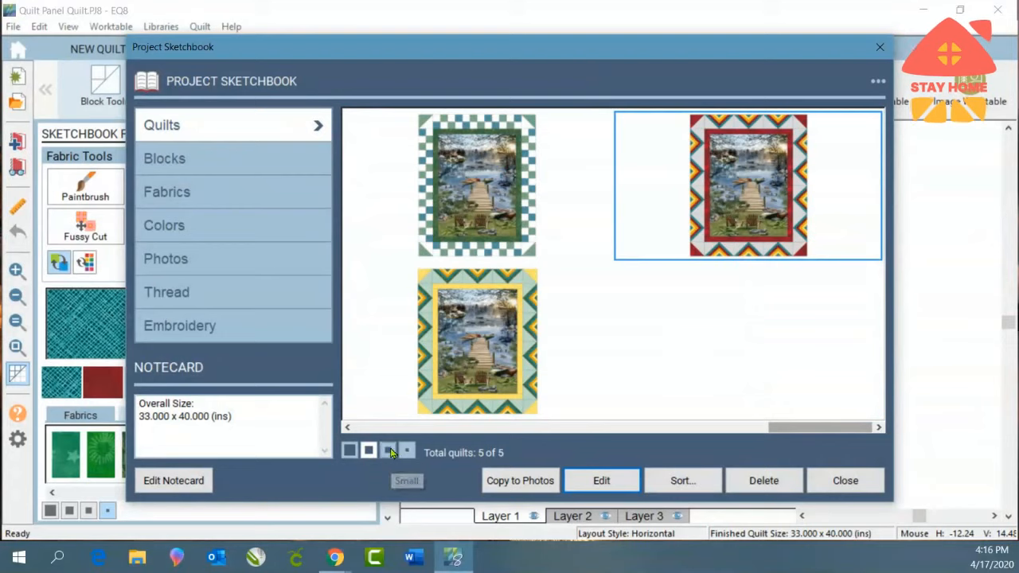
left_click(390, 451)
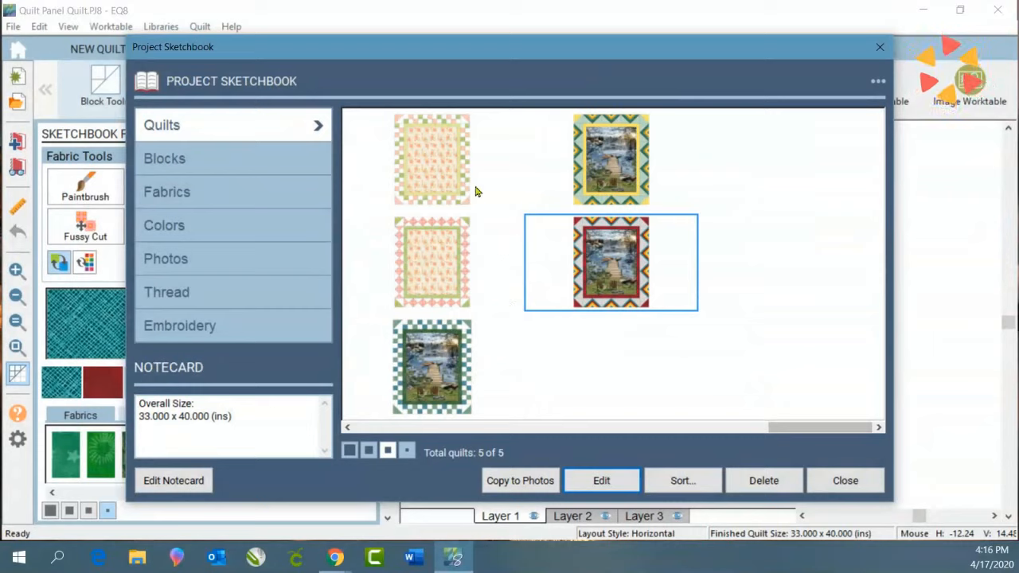
Delete the Flower Panel quilt with the checkerboard border from the project sketchbook
left_click(431, 156)
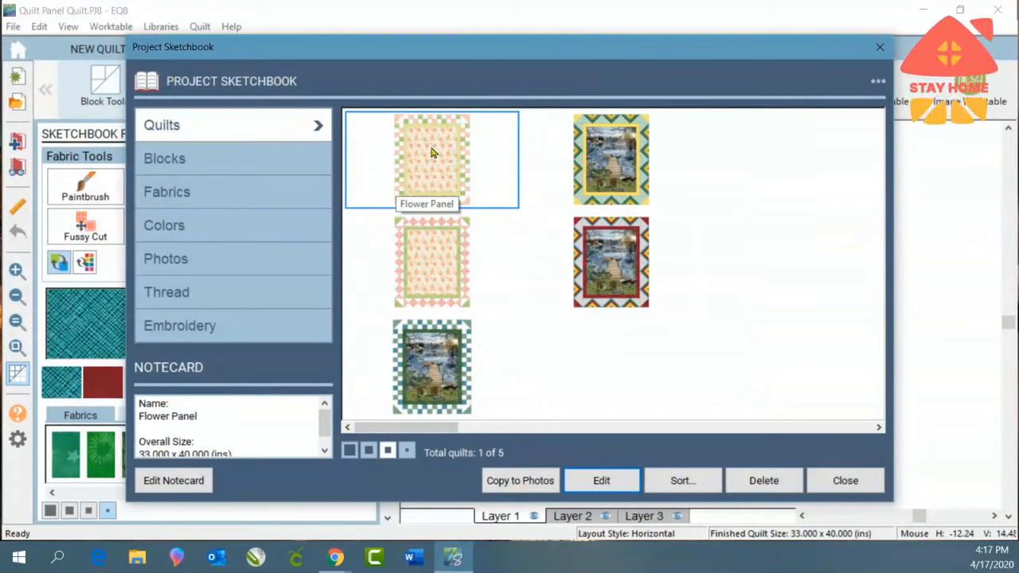
left_click(762, 480)
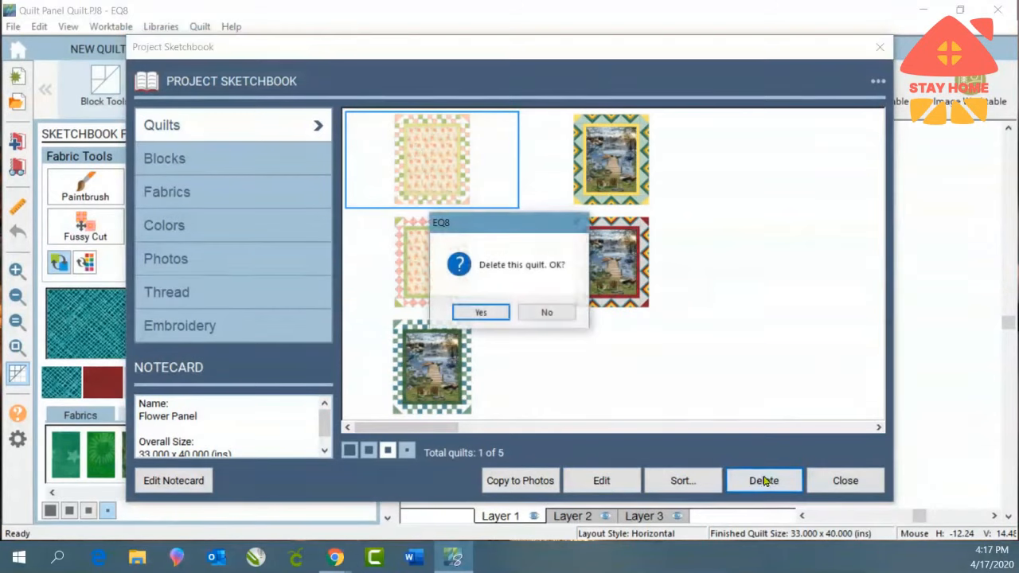
left_click(480, 311)
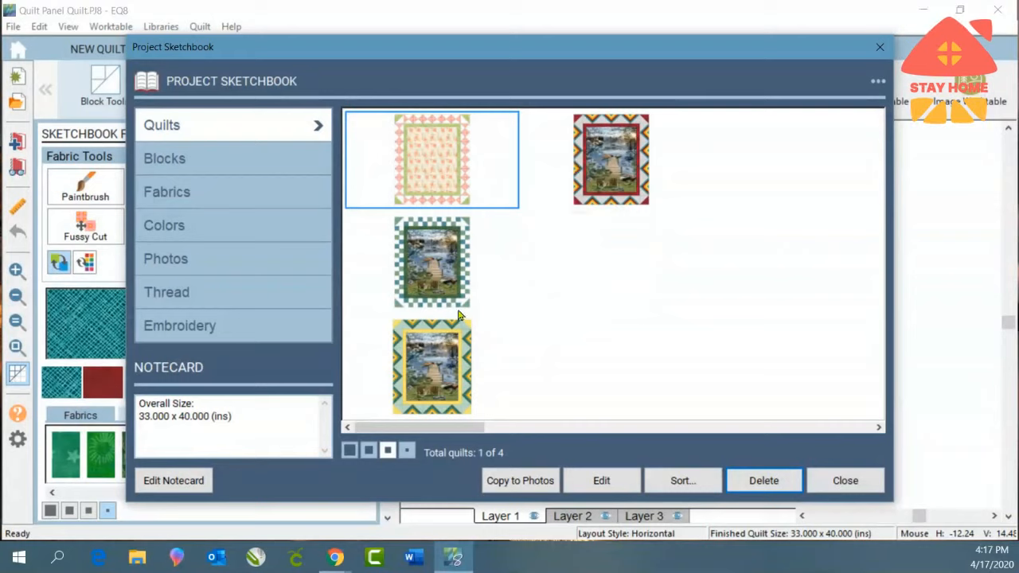
Look through the blocks and fabrics stored in the project sketchbook
left_click(163, 162)
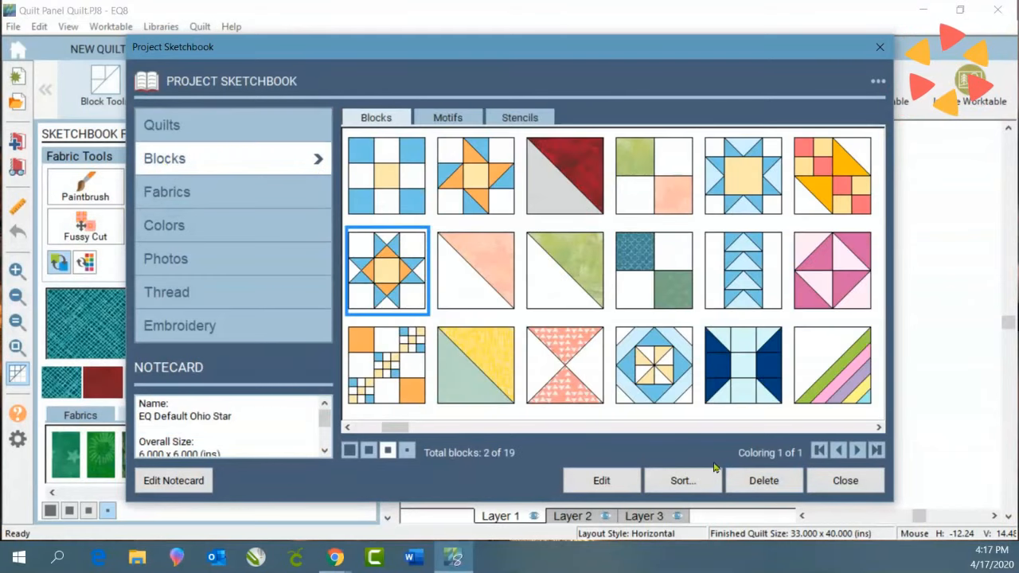
left_click(880, 428)
left_click(879, 427)
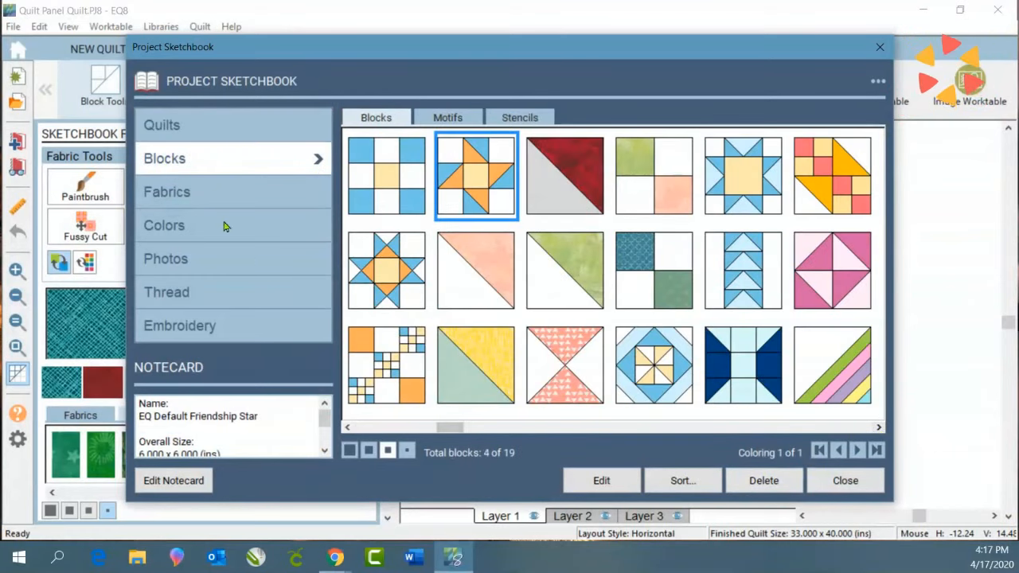
left_click(212, 193)
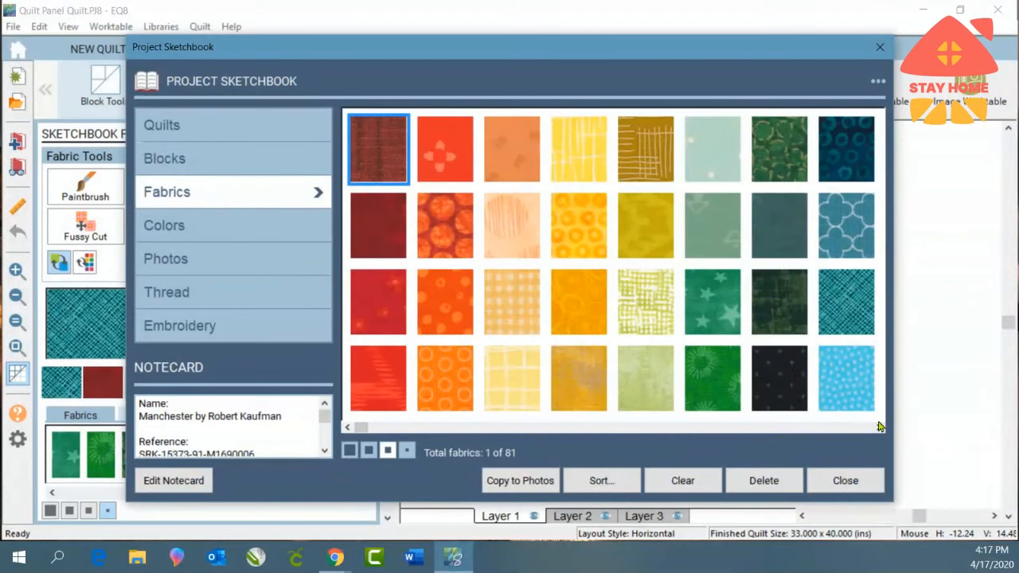
left_click_drag(361, 427, 489, 429)
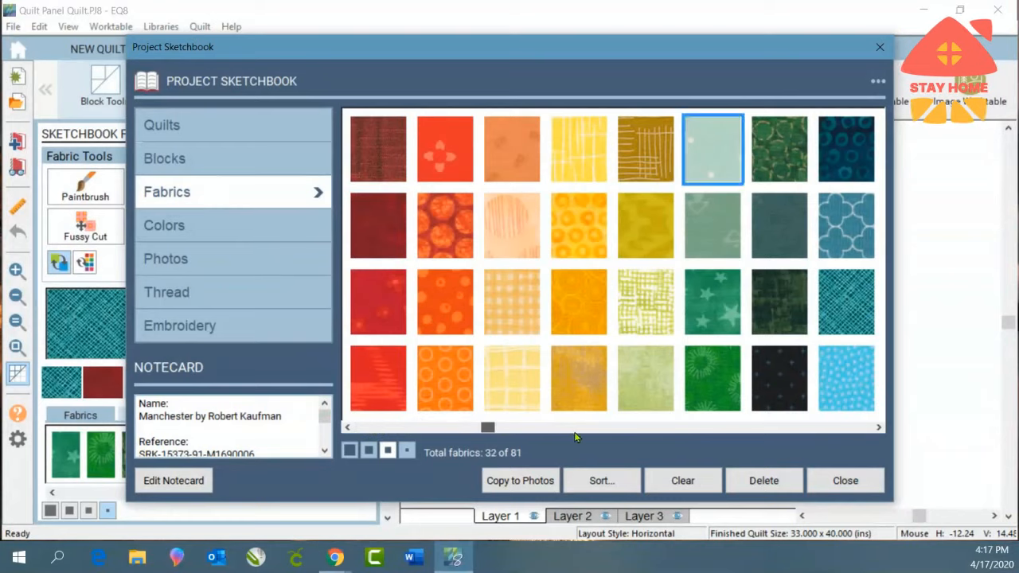
left_click_drag(576, 437, 323, 417)
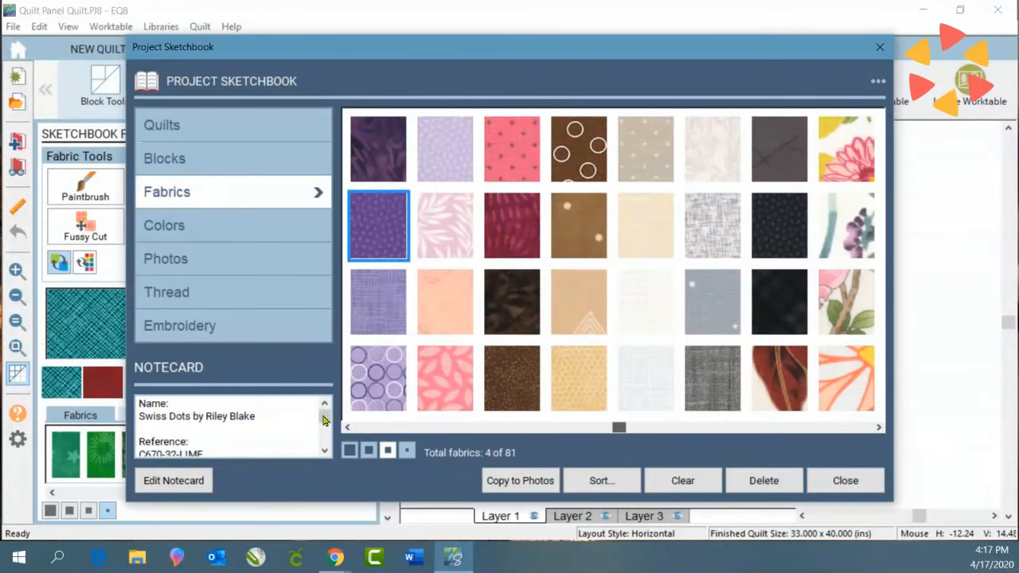
Delete the remaining pink floral quilt from the project sketchbook
left_click(181, 129)
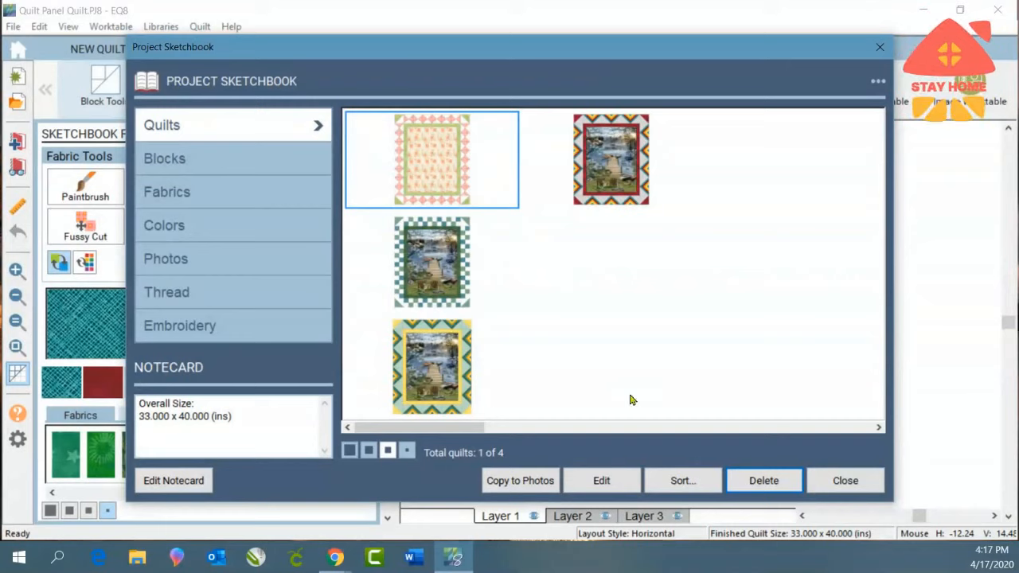
left_click(752, 482)
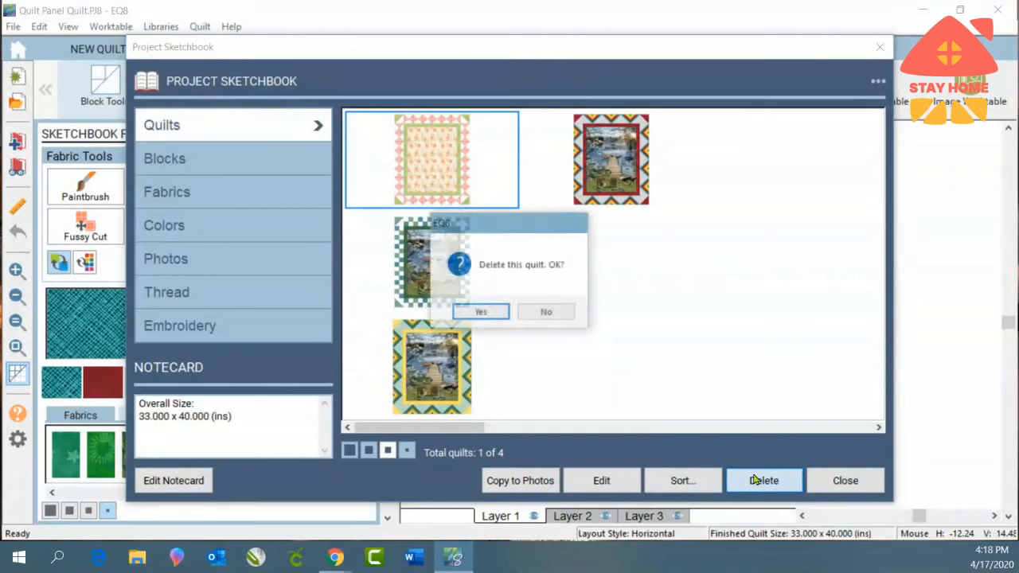
left_click(481, 313)
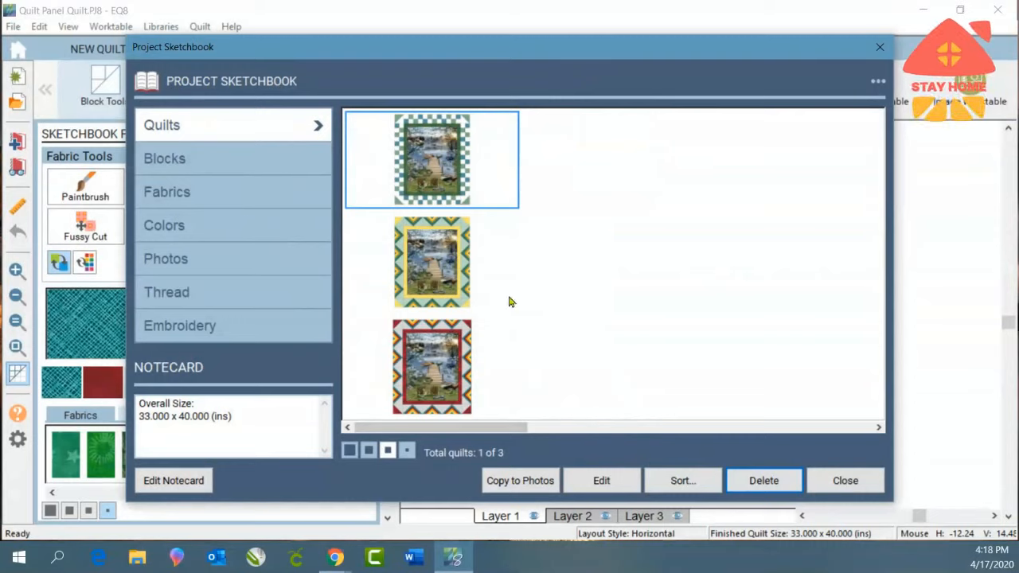
Open the green checkerboard quilt for editing and compress the project file, deleting unused blocks, fabrics, embroidery, photos and thread
left_click(599, 482)
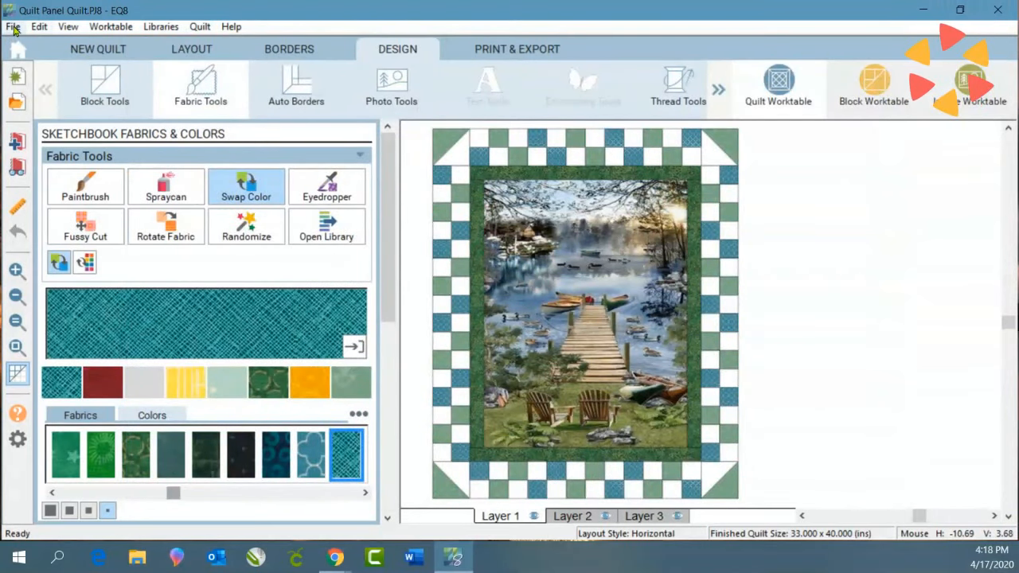
left_click(14, 27)
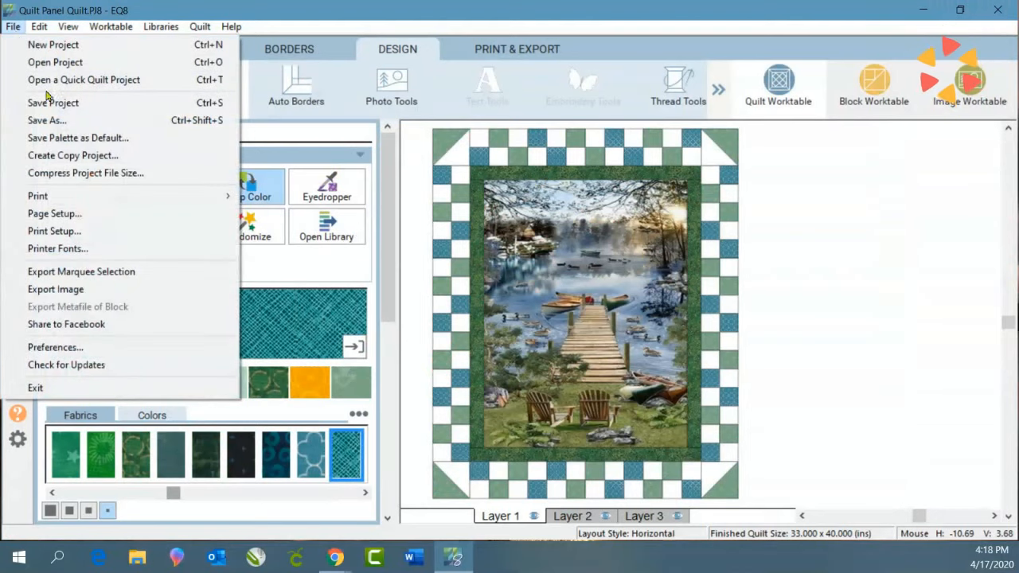
left_click(97, 176)
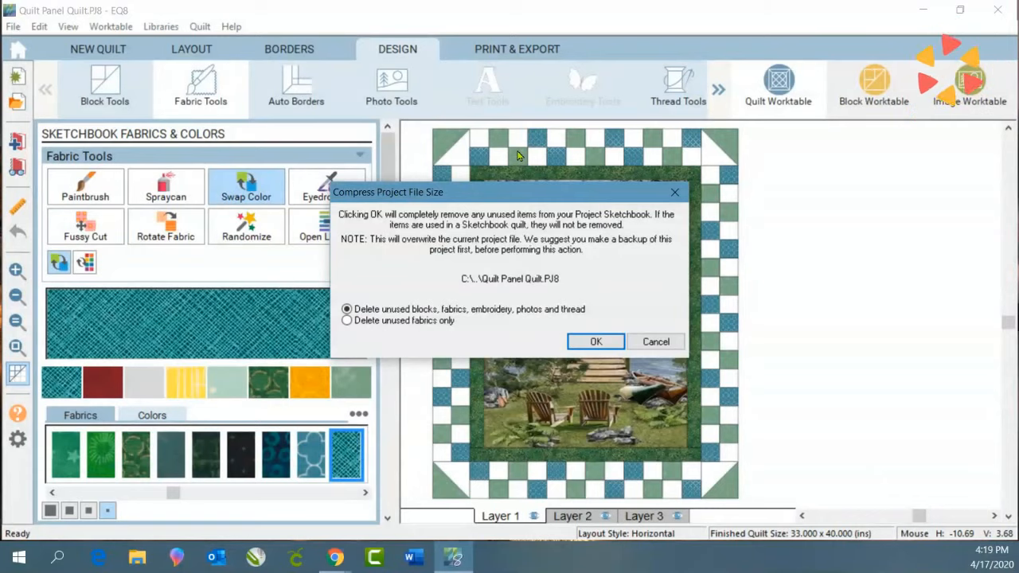
left_click(597, 342)
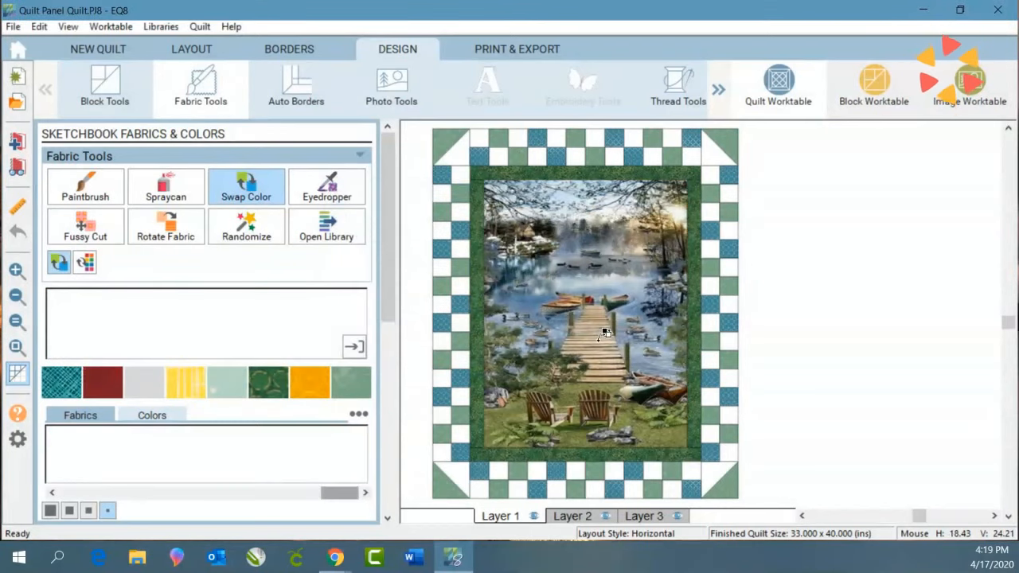
Check which blocks, fabrics and photos remain in the compressed project's sketchbook
left_click(17, 168)
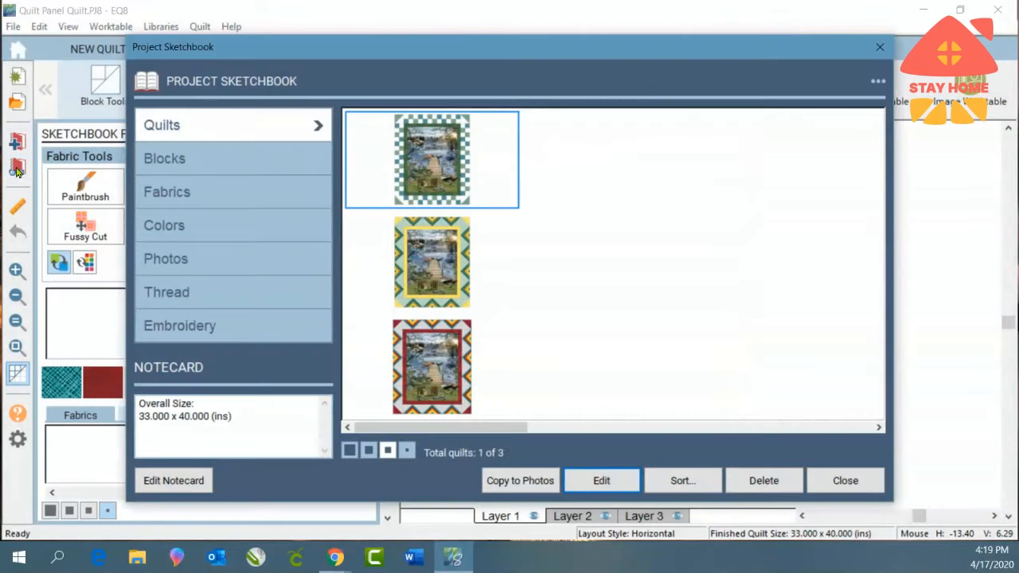
left_click(160, 164)
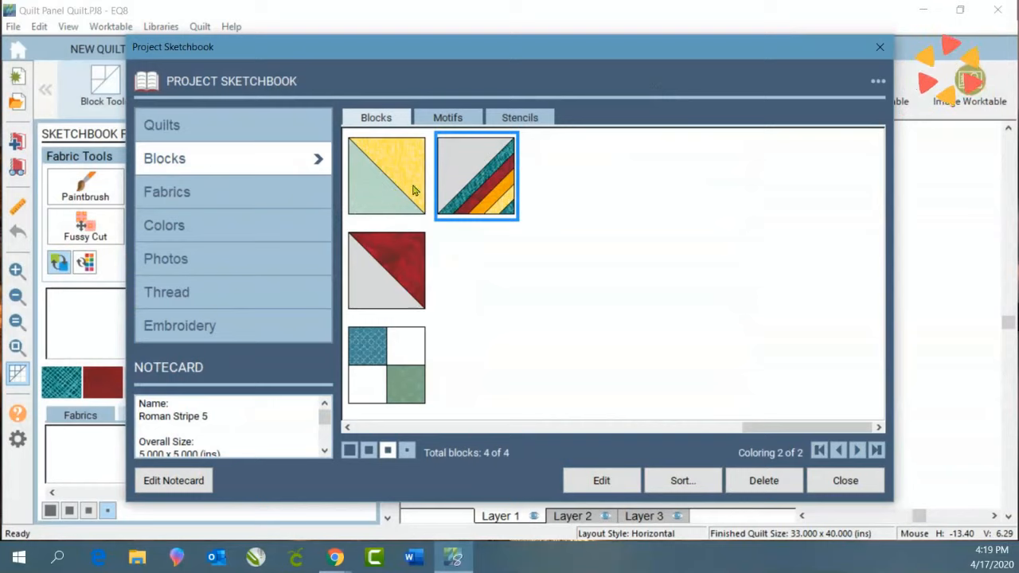
left_click(244, 193)
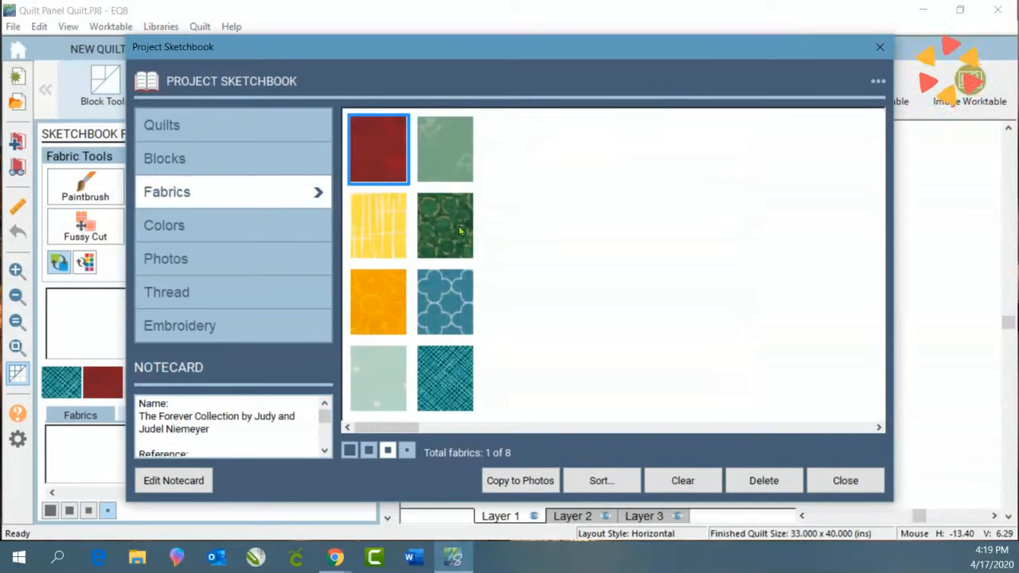
left_click(231, 257)
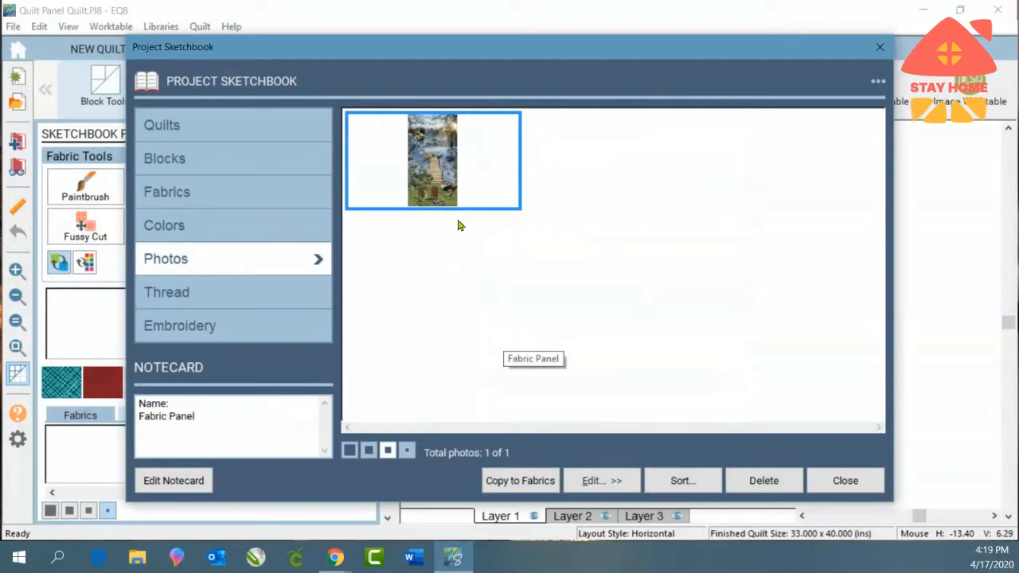
View the yellow chevron quilt at full size, switch to medium-large thumbnails and select the red chevron quilt
left_click(177, 128)
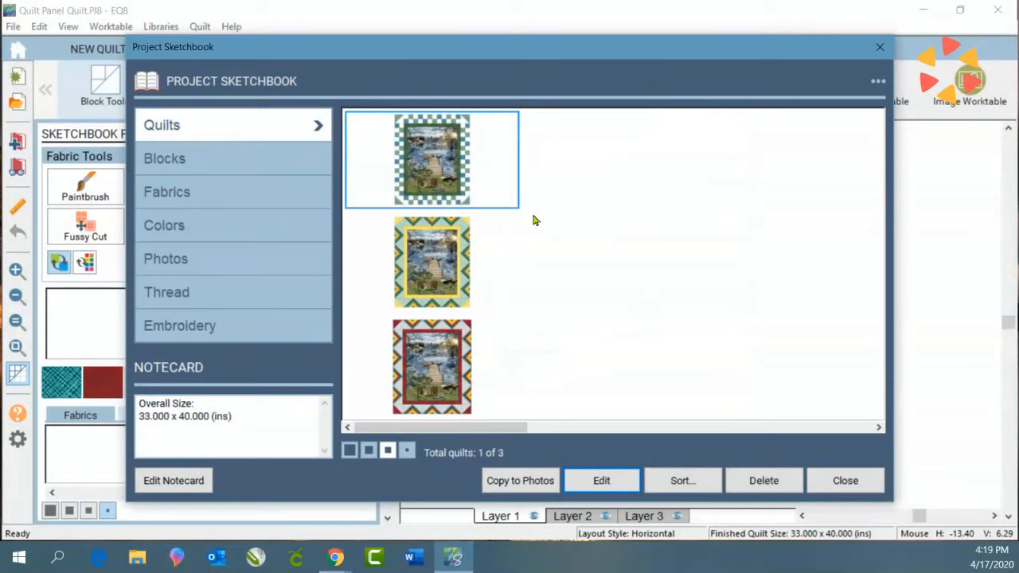
left_click(430, 264)
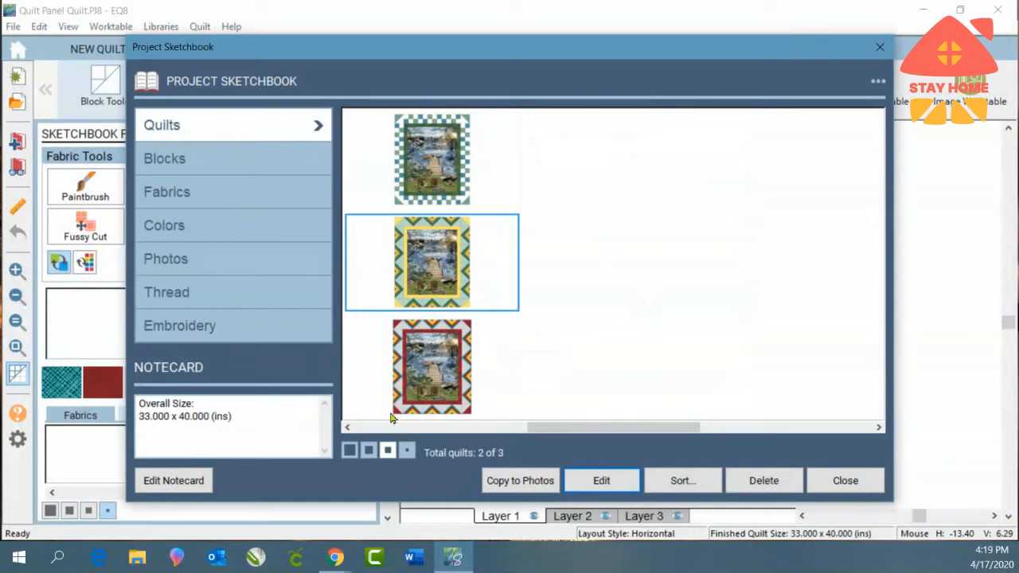
left_click(349, 452)
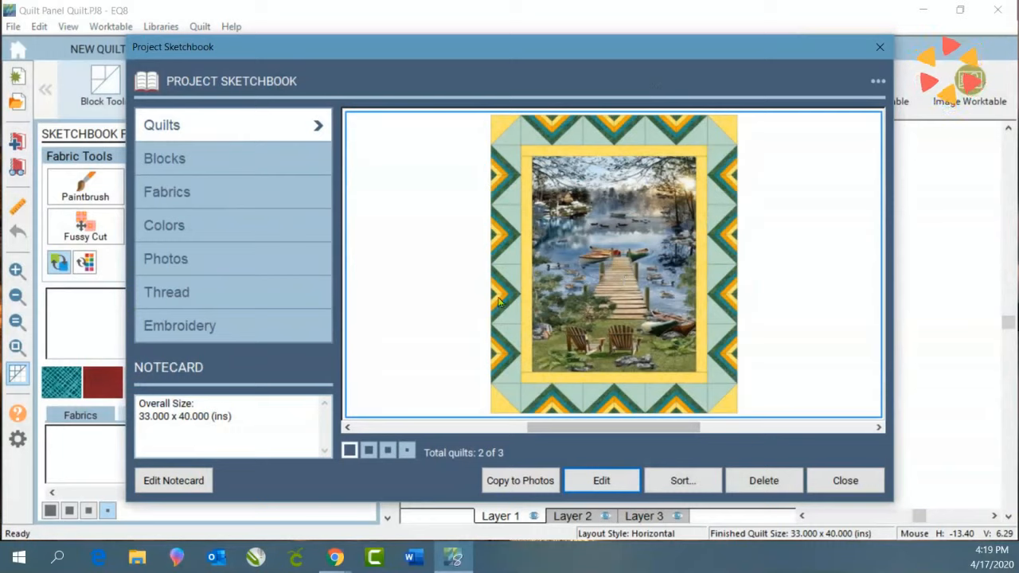
left_click(368, 450)
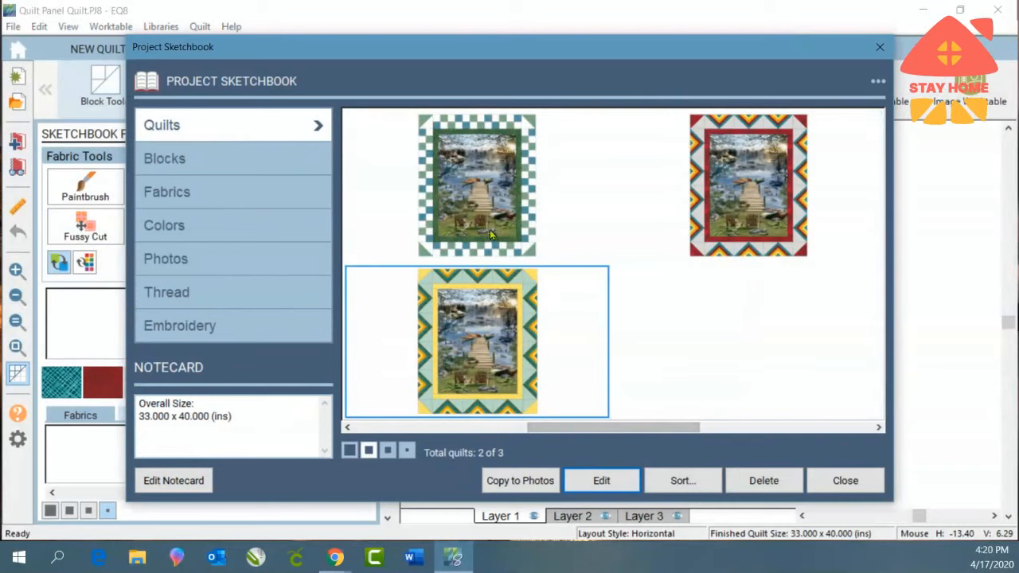
left_click(739, 162)
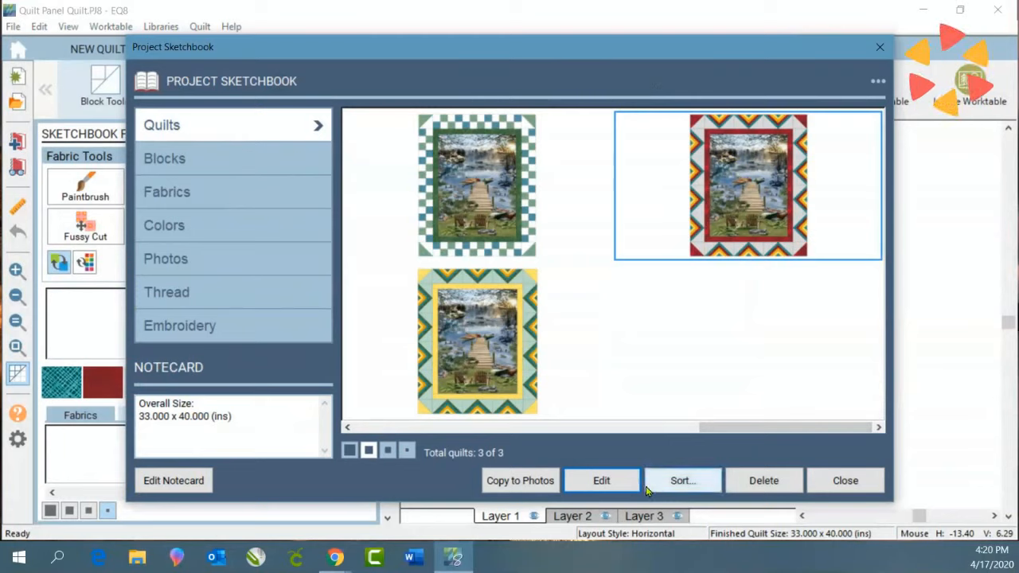
Delete the red chevron quilt and the green checkerboard quilt from the project sketchbook
left_click(760, 487)
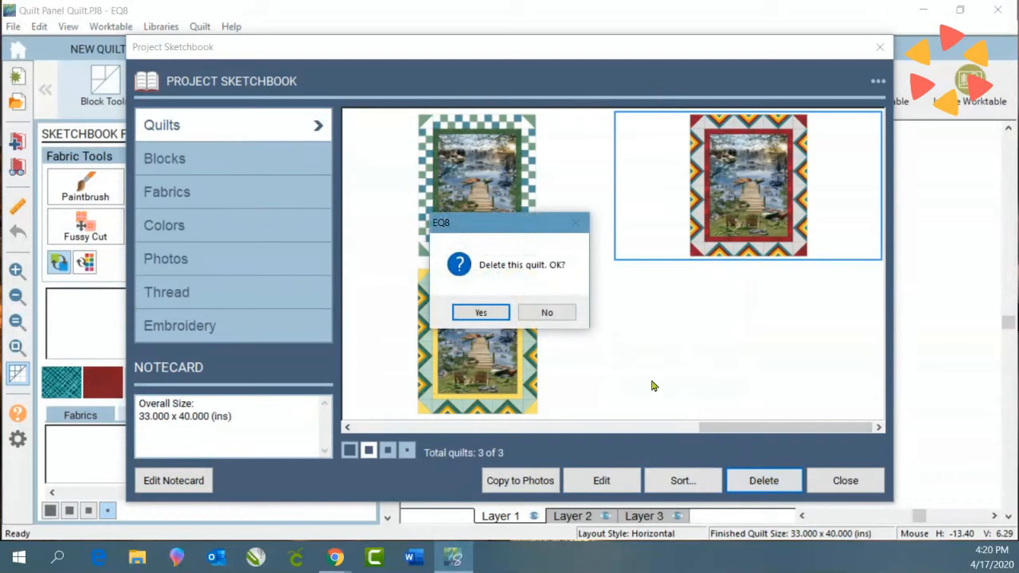
left_click(499, 313)
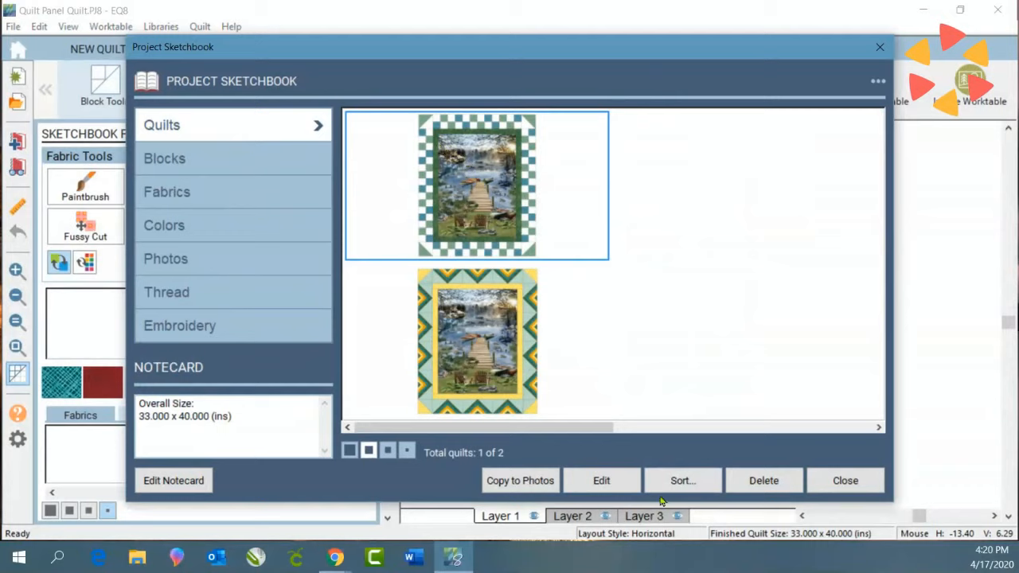
left_click(750, 483)
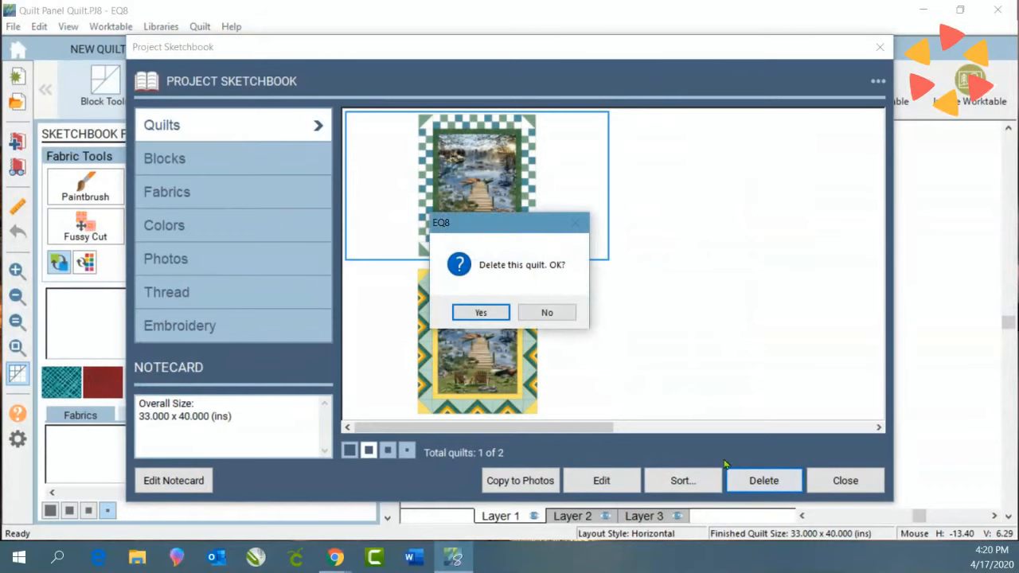
left_click(508, 318)
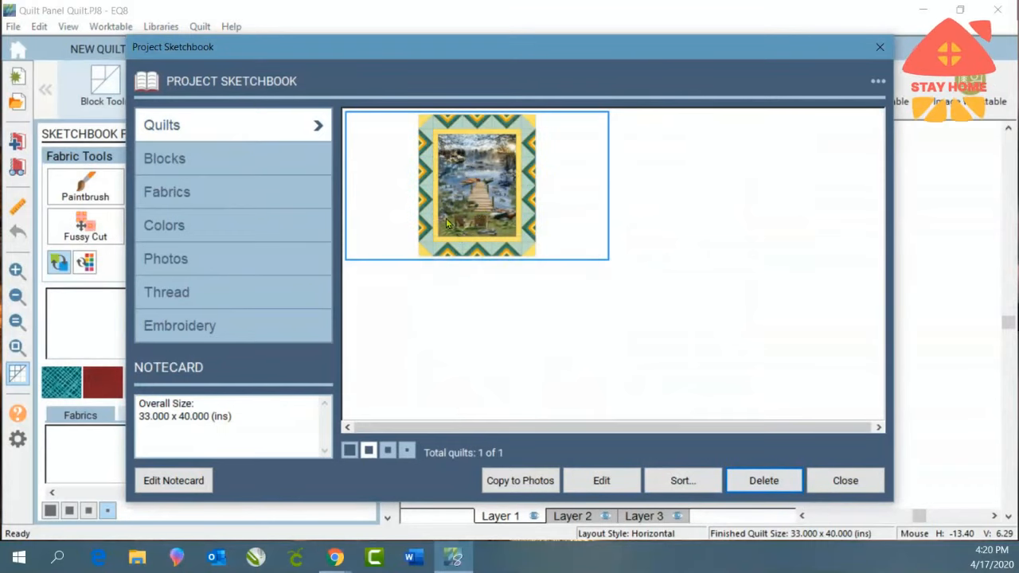
View the yellow chevron quilt at full size and open it for editing, adding the current worktable quilt to the sketchbook
left_click(349, 451)
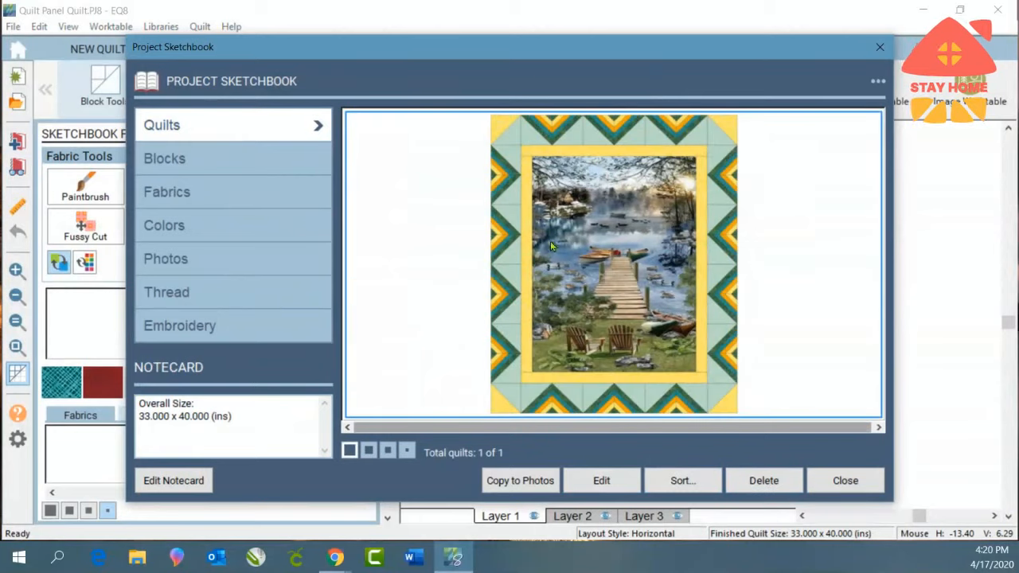
left_click(601, 482)
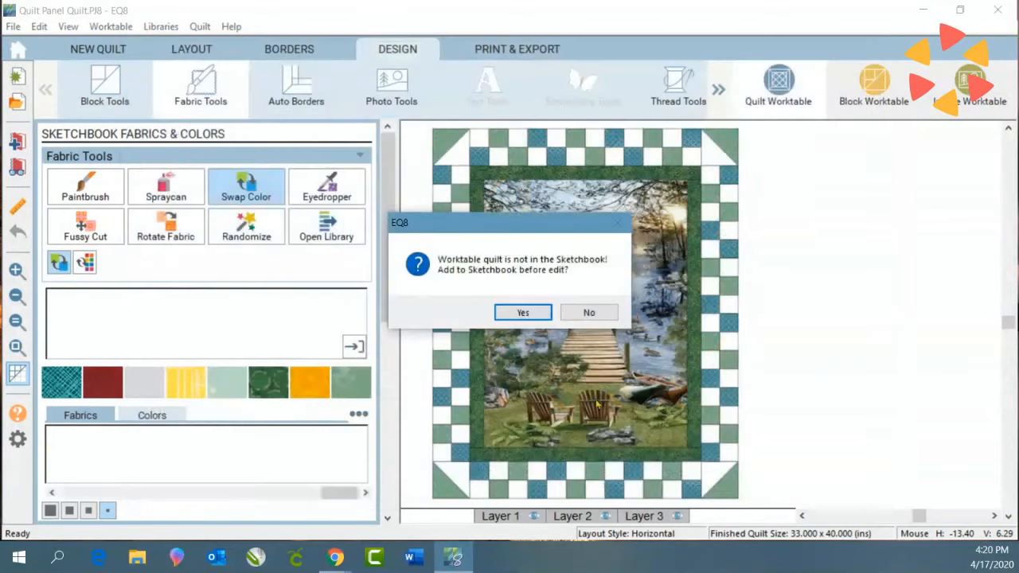
left_click(519, 312)
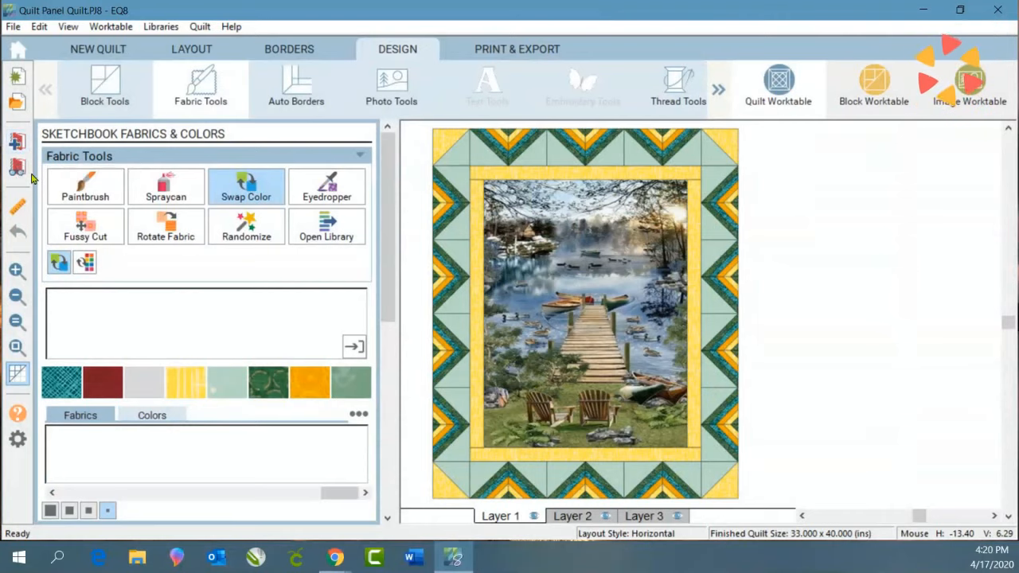
Show the sketchbook quilts as medium-large thumbnails and delete the re-added green checkerboard quilt
left_click(23, 171)
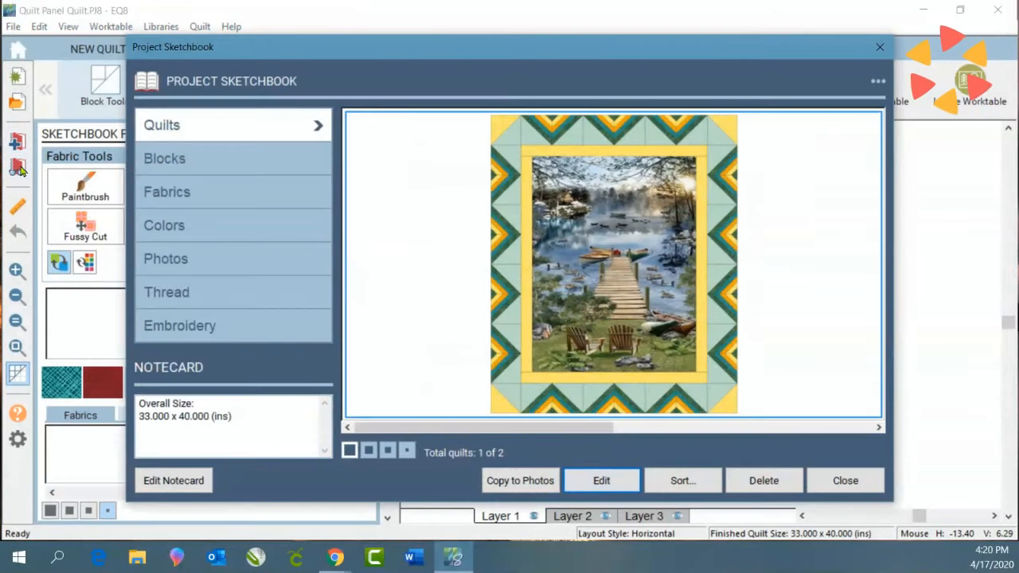
left_click(366, 452)
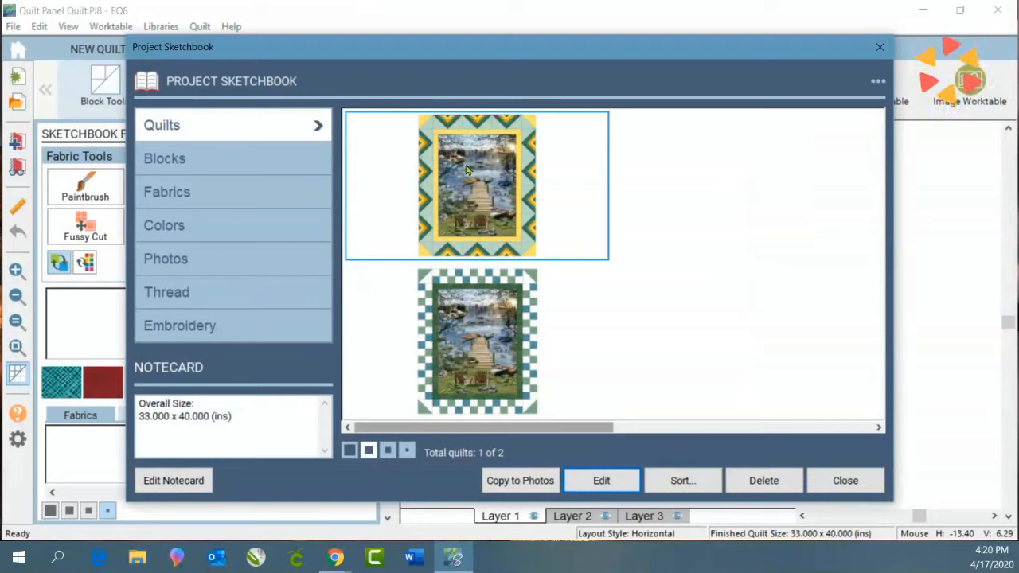
left_click(470, 318)
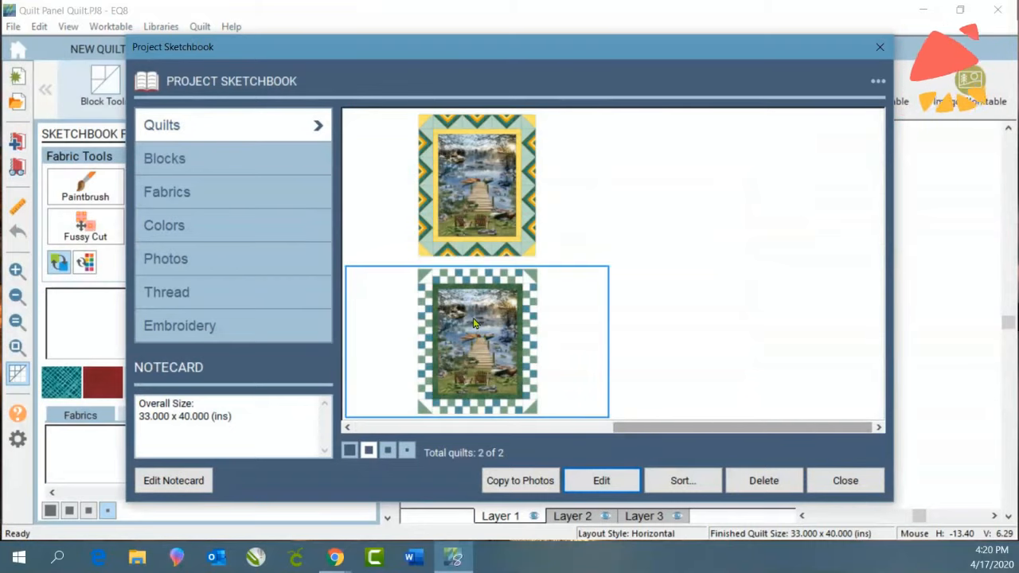
left_click(761, 484)
left_click(480, 310)
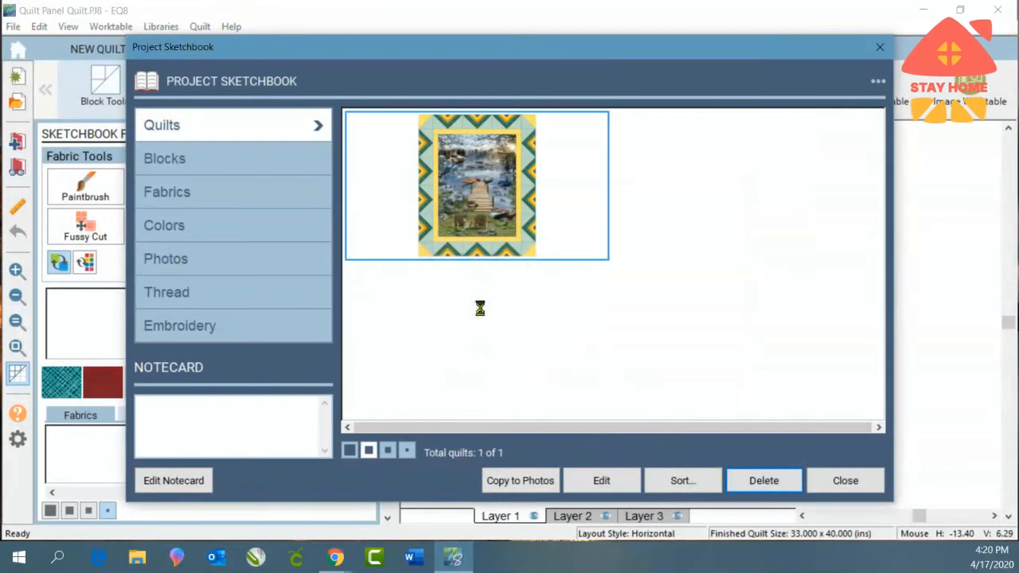
Open the yellow chevron quilt for editing and compress the project file, deleting unused blocks, fabrics, embroidery, photos and thread
left_click(595, 481)
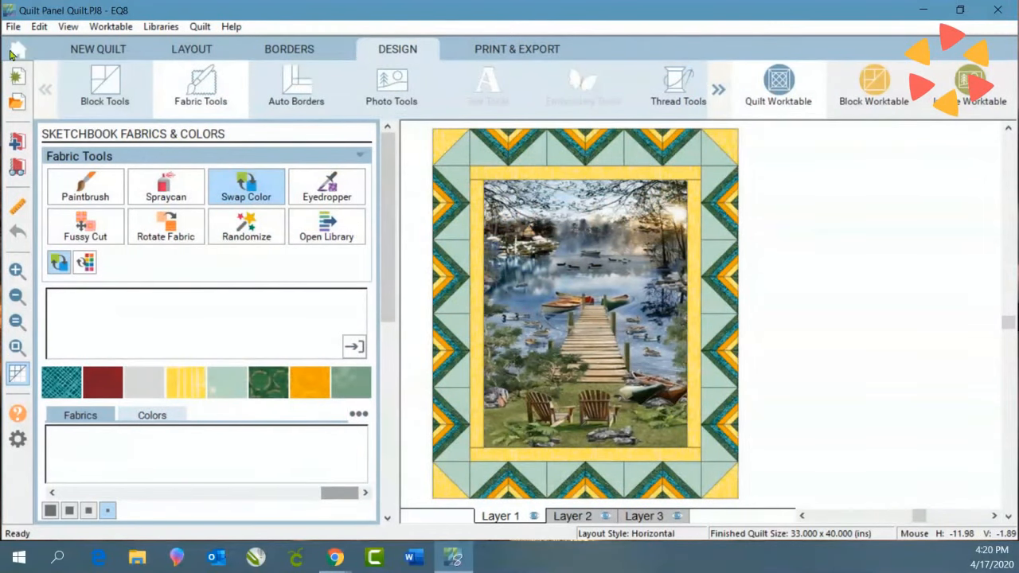
left_click(11, 29)
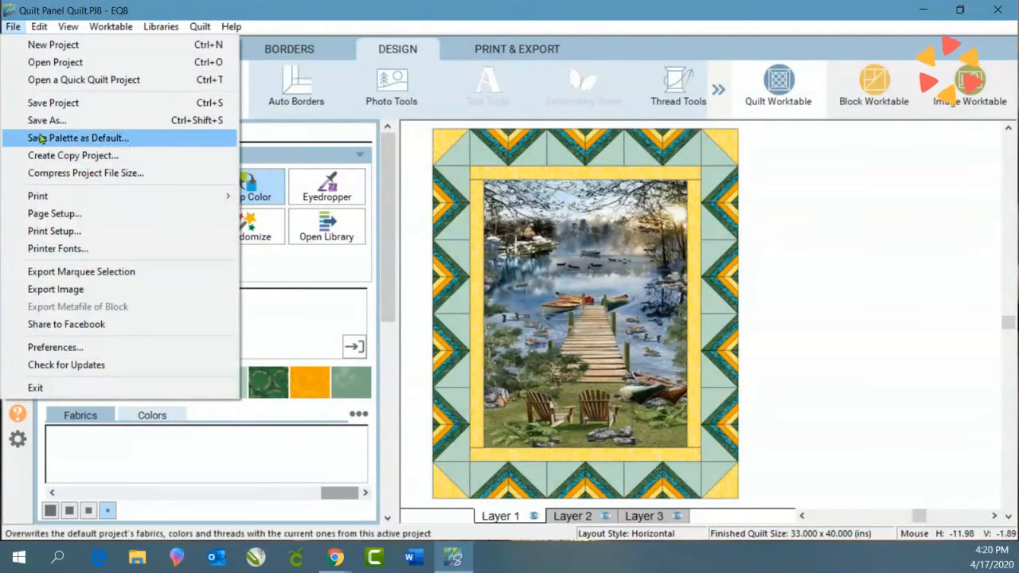
left_click(43, 175)
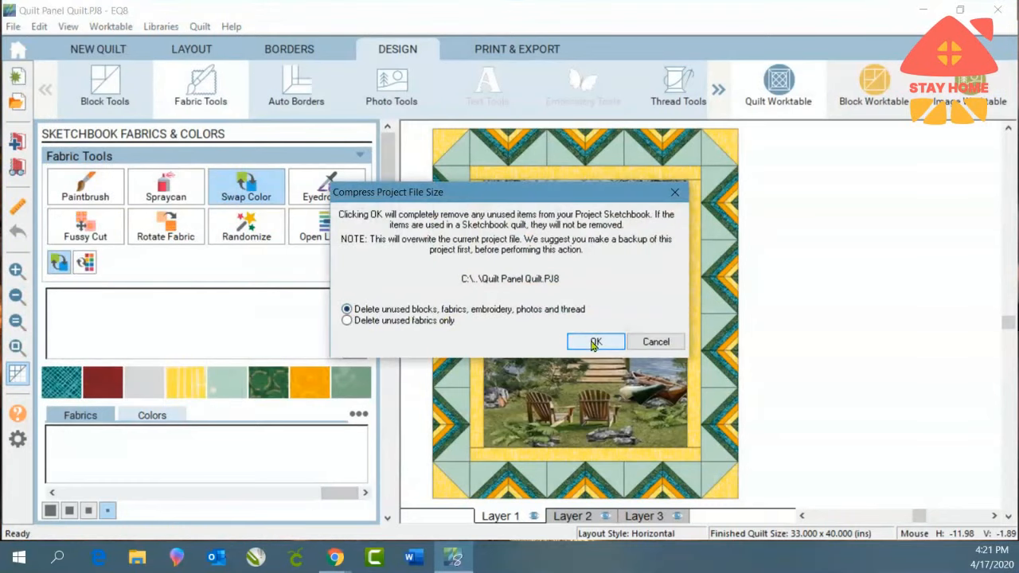
left_click(594, 343)
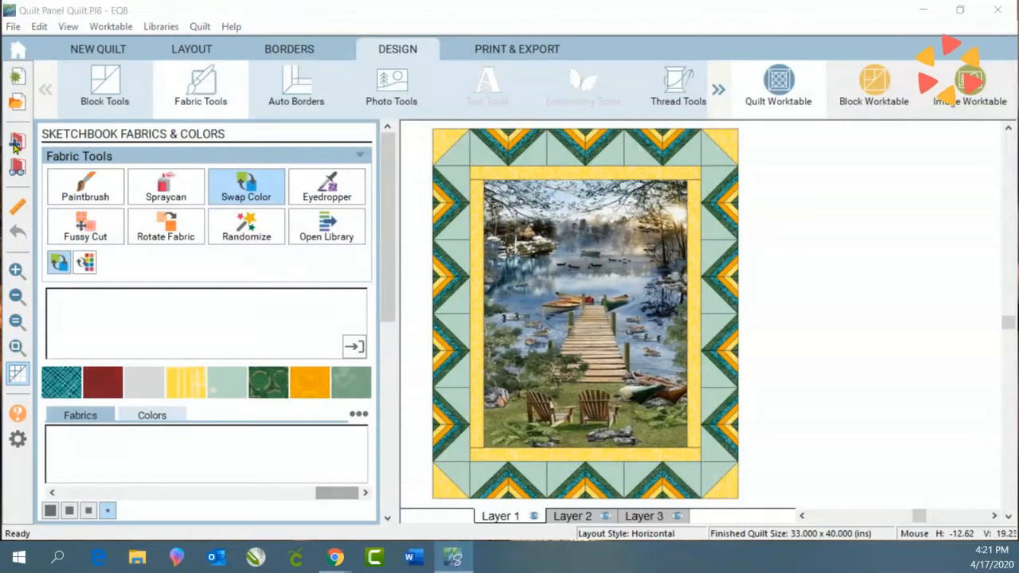
Check which blocks, fabrics and quilts remain in the sketchbook after compressing the project
left_click(14, 147)
left_click(594, 312)
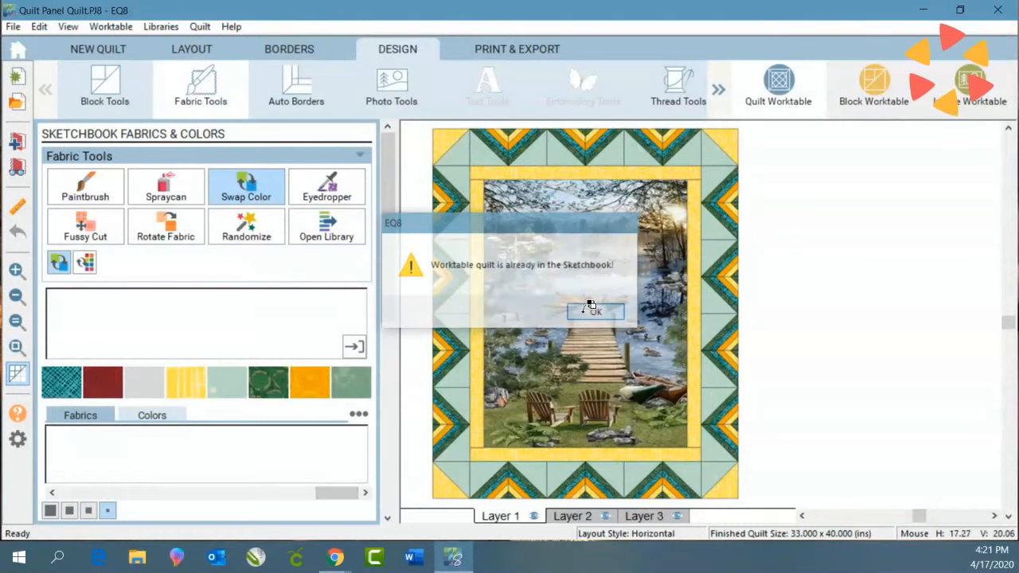
left_click(17, 168)
left_click(188, 160)
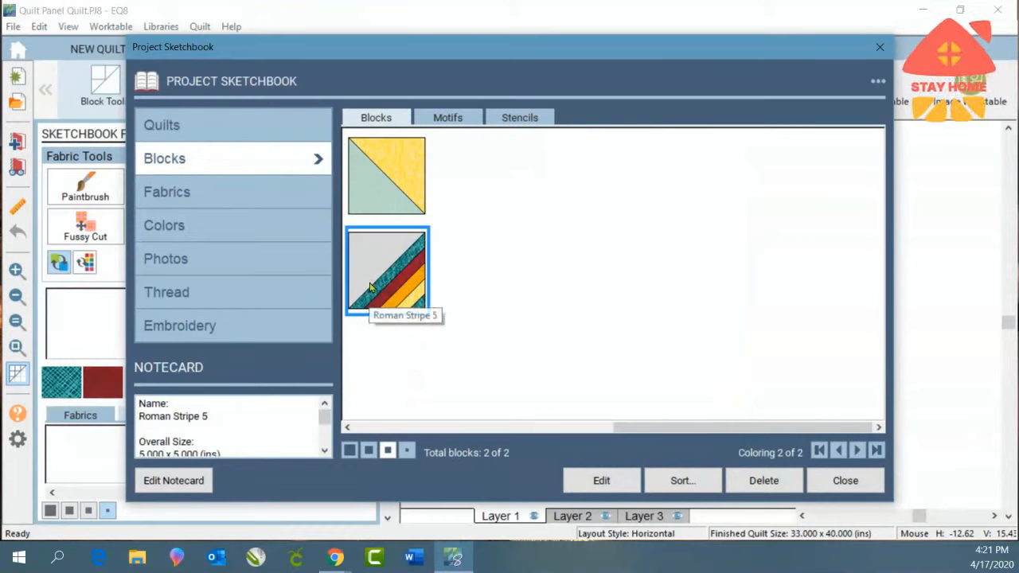
left_click(229, 141)
left_click(219, 164)
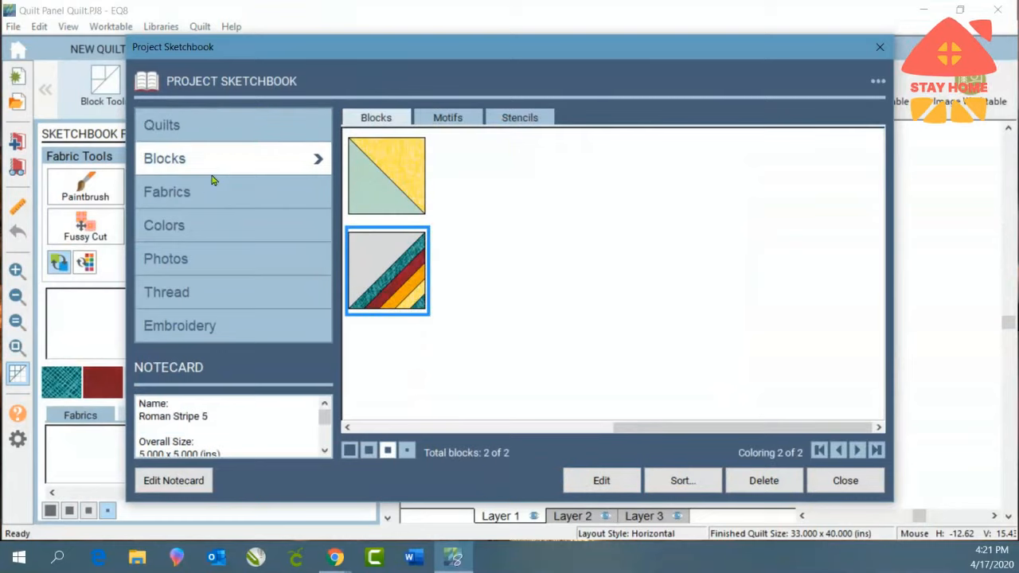
left_click(209, 198)
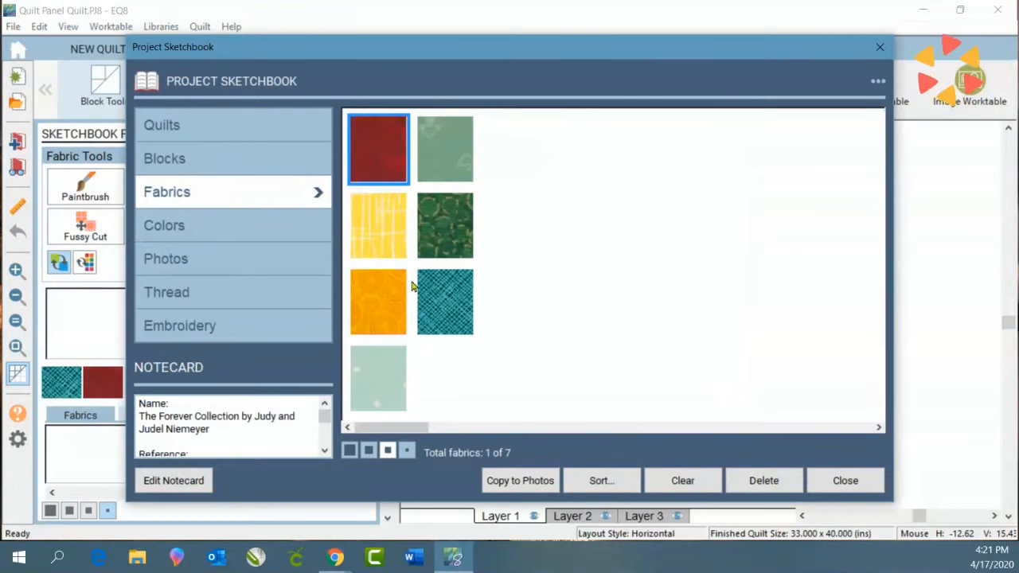
left_click(221, 128)
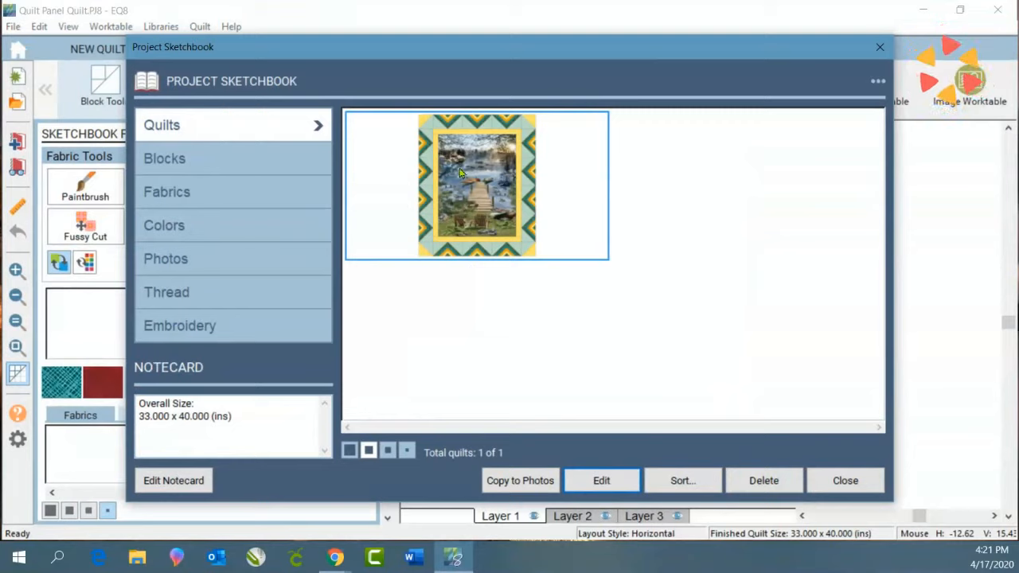
Select the gray and red coloring of the Roman Stripe 5 block and try to delete it
left_click(224, 172)
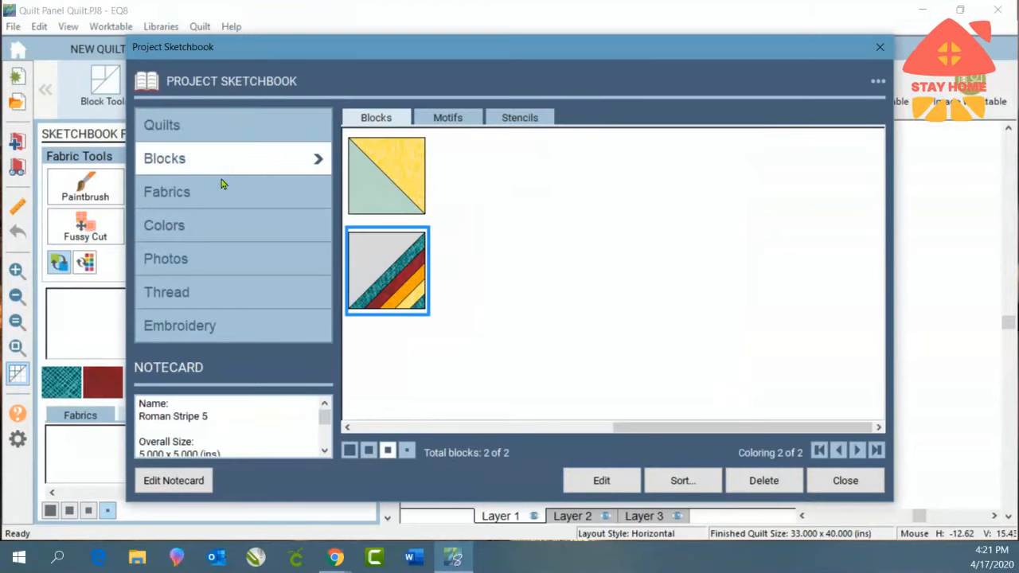
right_click(384, 277)
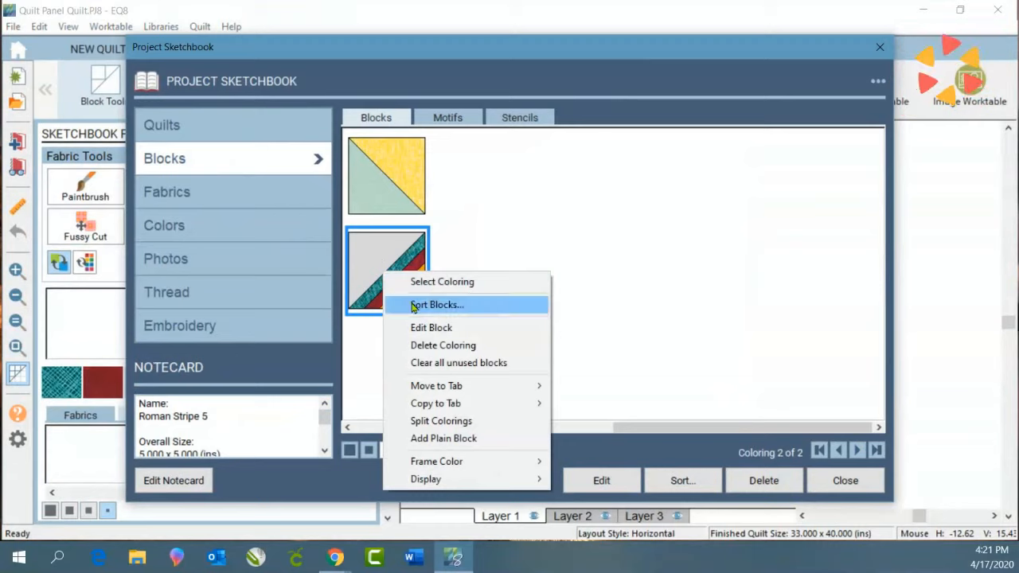
left_click(423, 282)
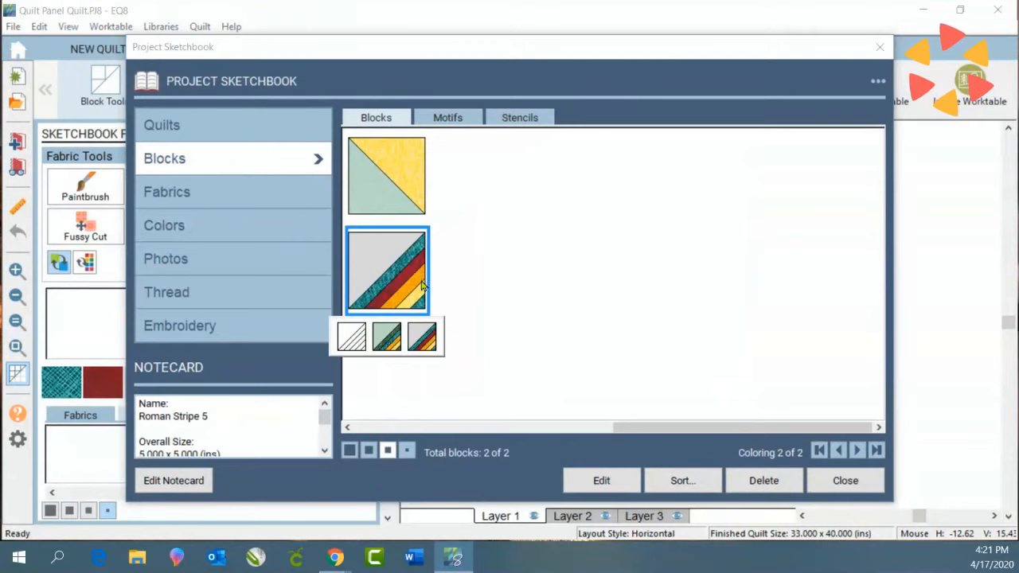
left_click(426, 341)
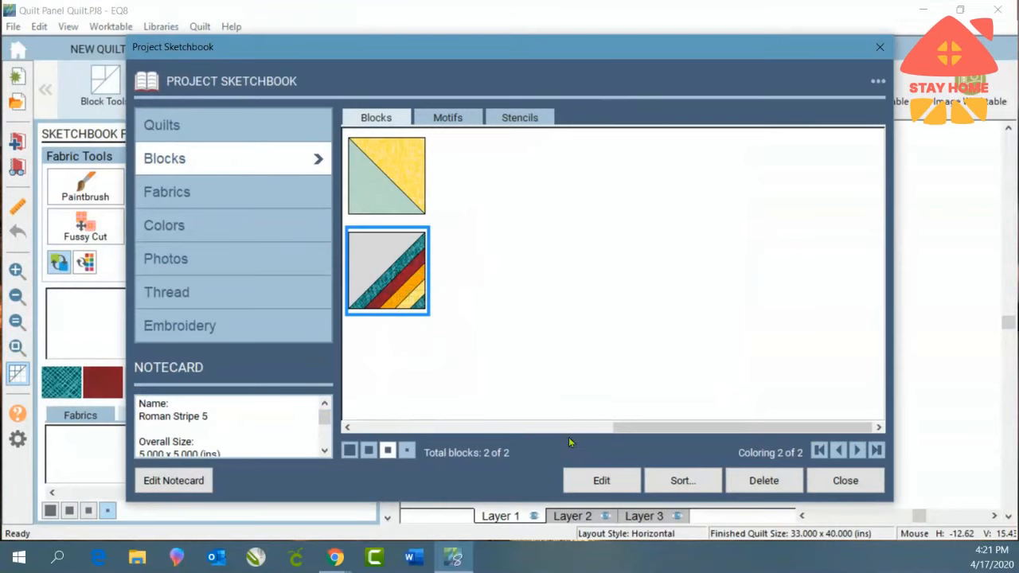
left_click(762, 482)
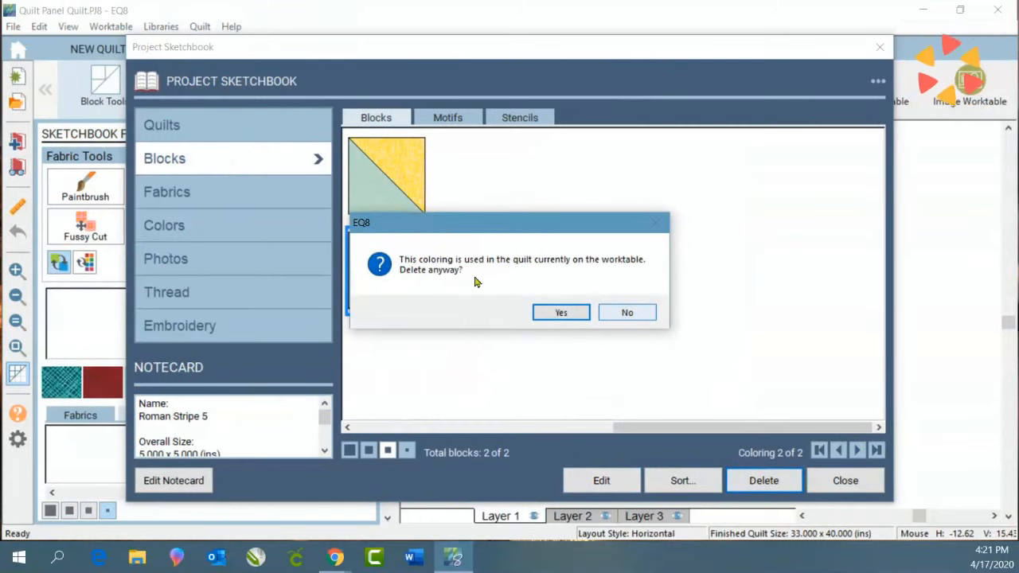
left_click(615, 313)
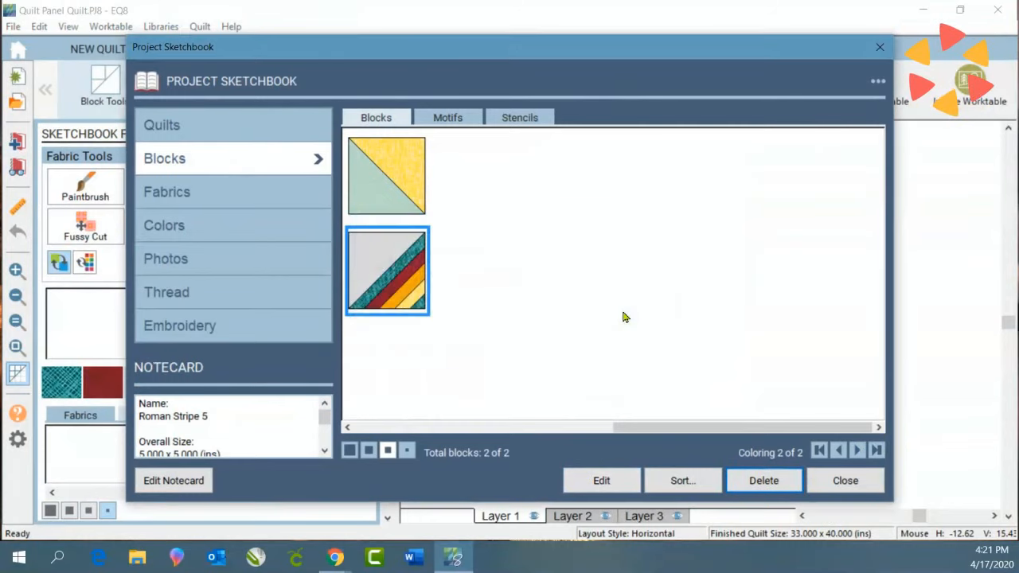
Open the yellow chevron quilt for editing and delete the gray and red coloring of the Roman Stripe 5 block from the sketchbook
left_click(249, 132)
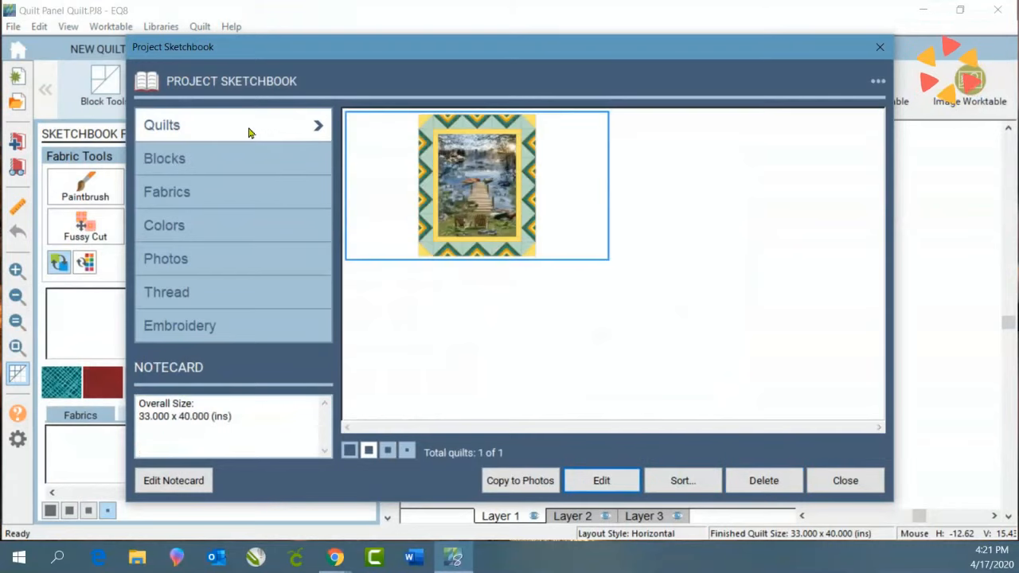
left_click(601, 482)
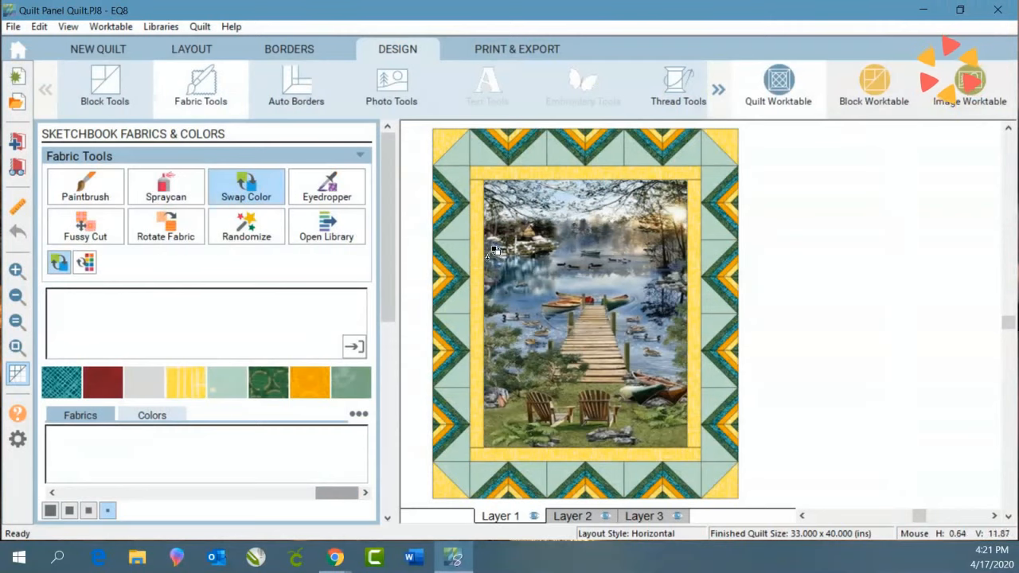
left_click(16, 167)
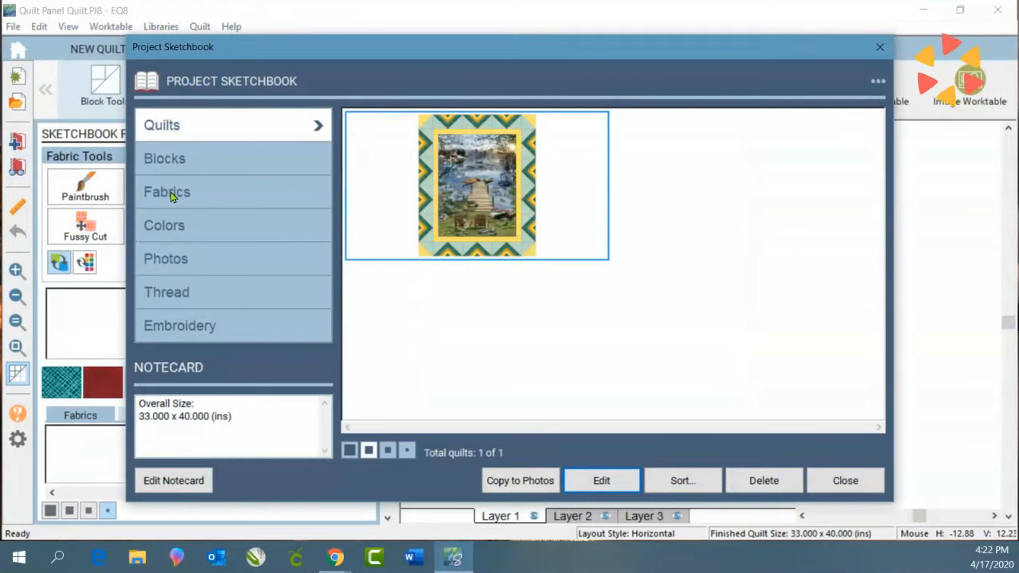
left_click(182, 163)
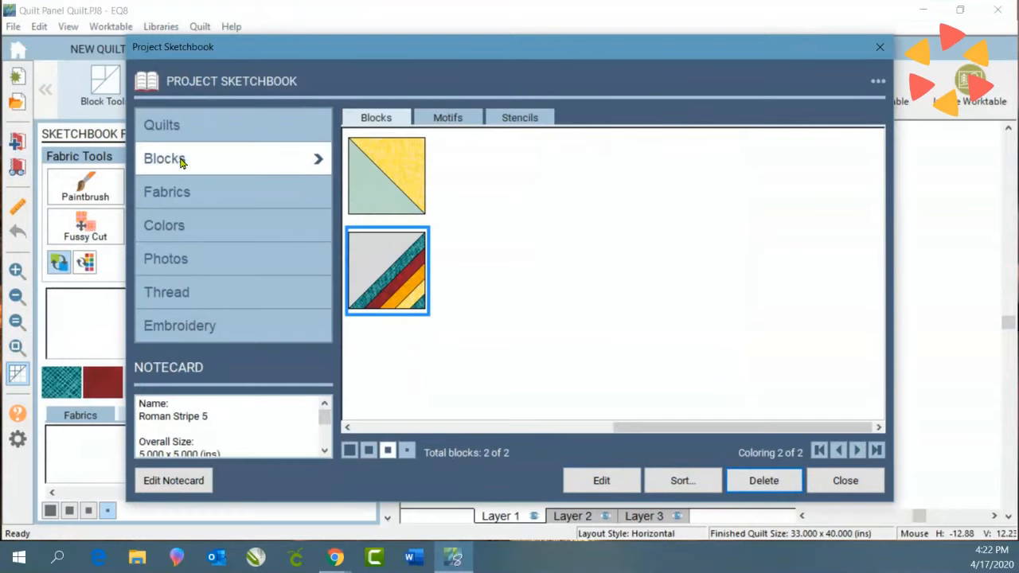
left_click(760, 481)
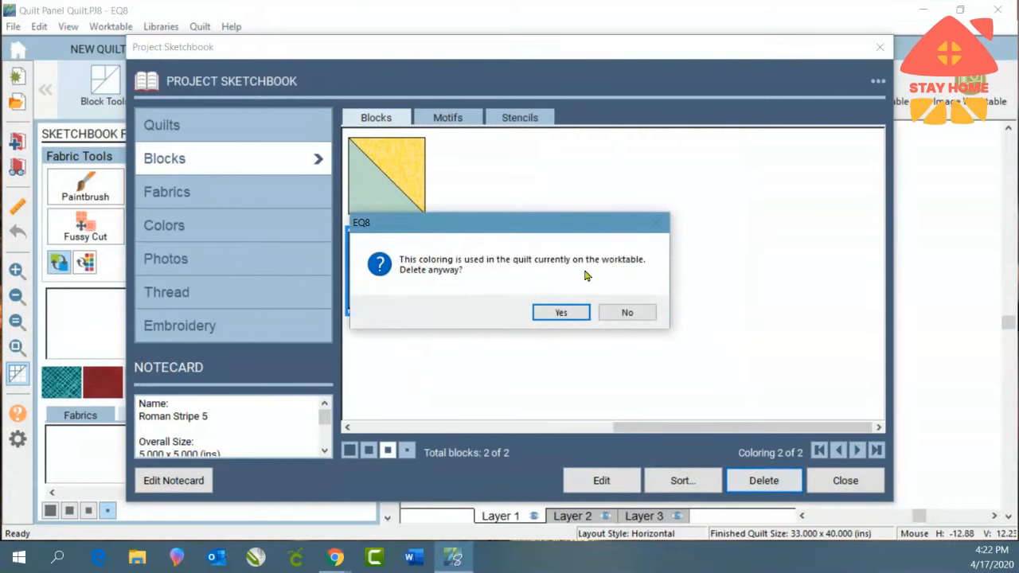
left_click(550, 314)
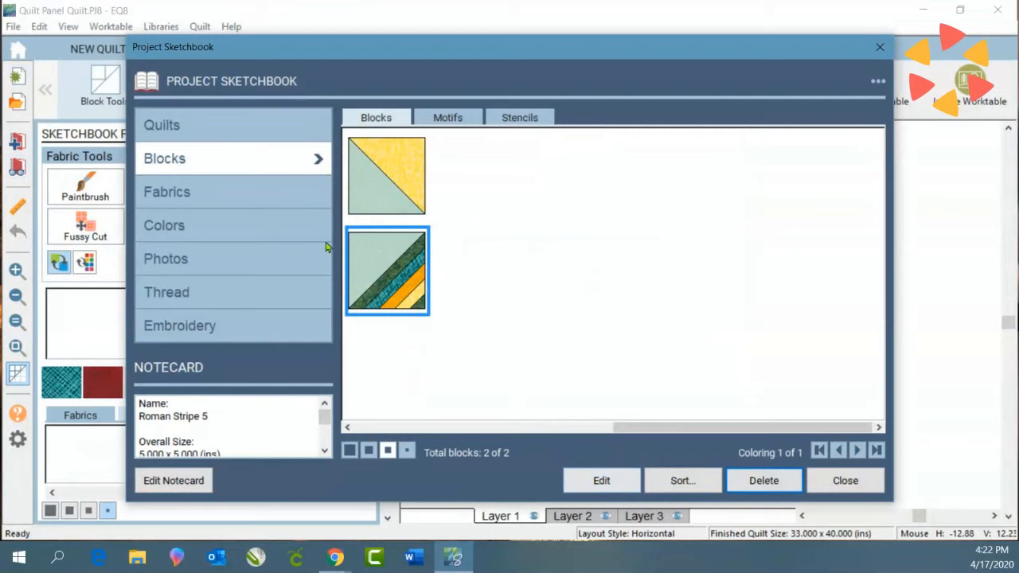
Open the remaining chevron quilt for editing and compress the project file again, deleting unused blocks, fabrics, embroidery, photos and thread
left_click(216, 136)
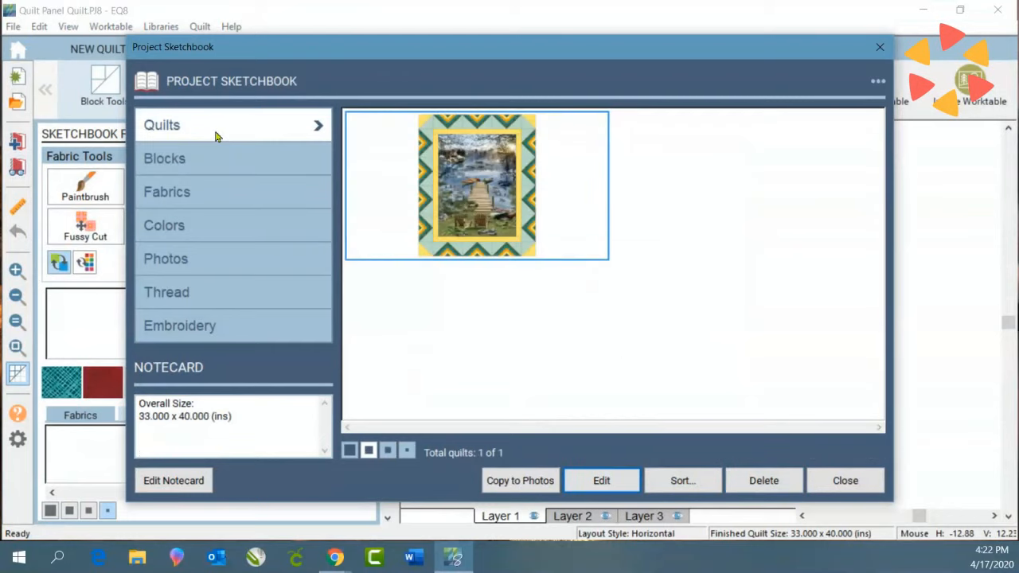
left_click(598, 479)
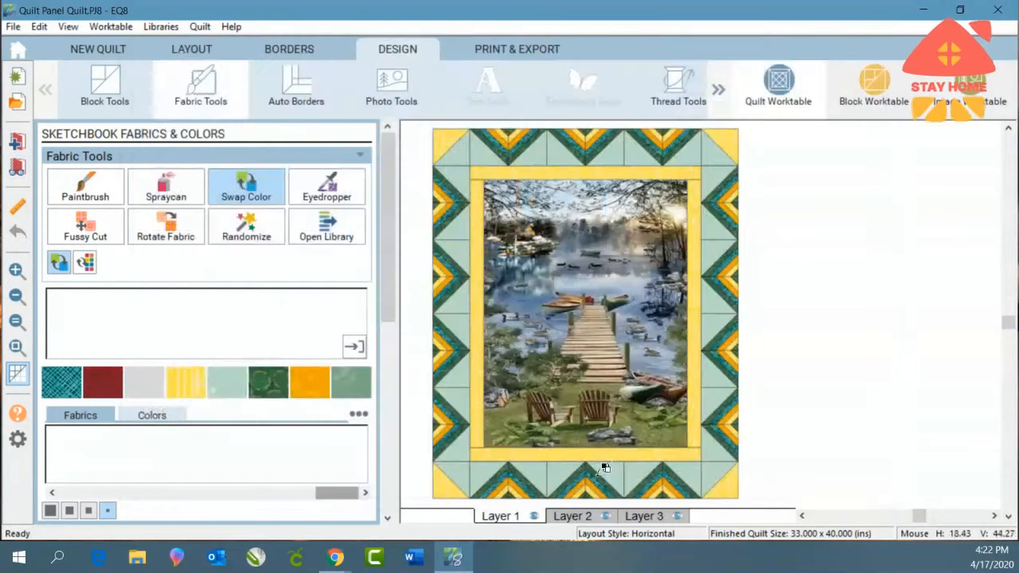
left_click(12, 28)
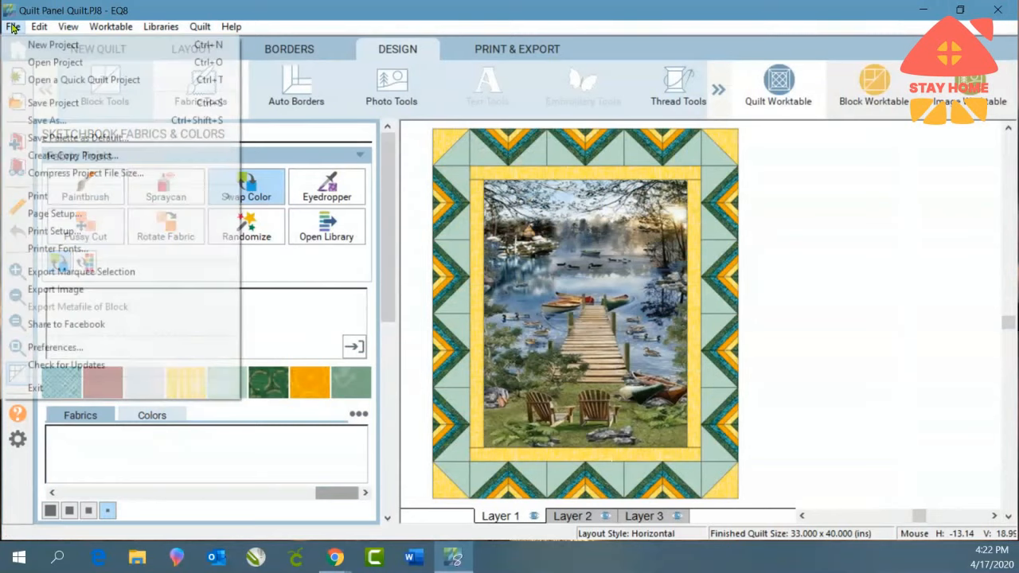
left_click(85, 174)
left_click(586, 341)
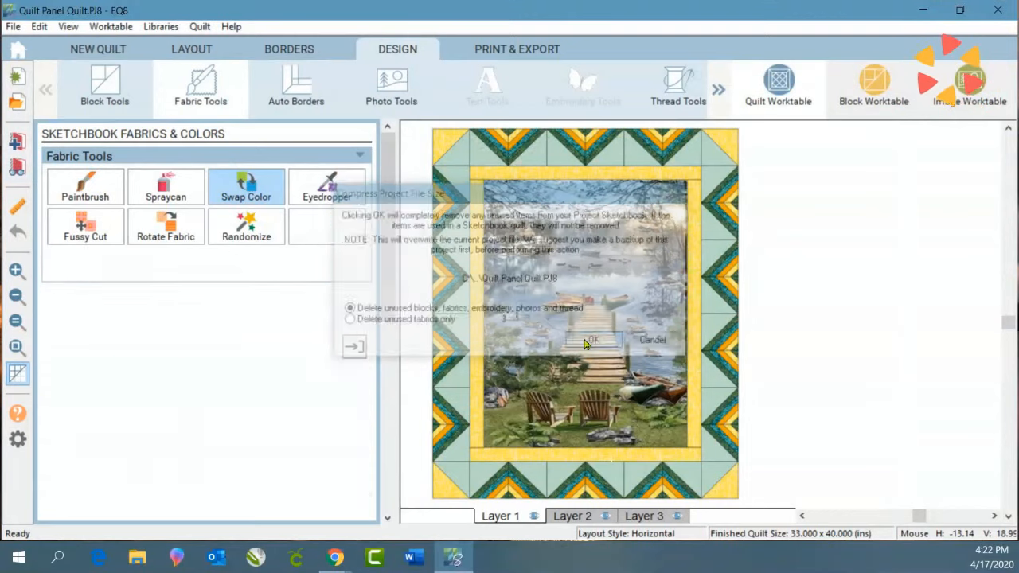
Check which blocks, fabrics and quilts remain in the project sketchbook, and reopen the chevron quilt for editing
left_click(18, 167)
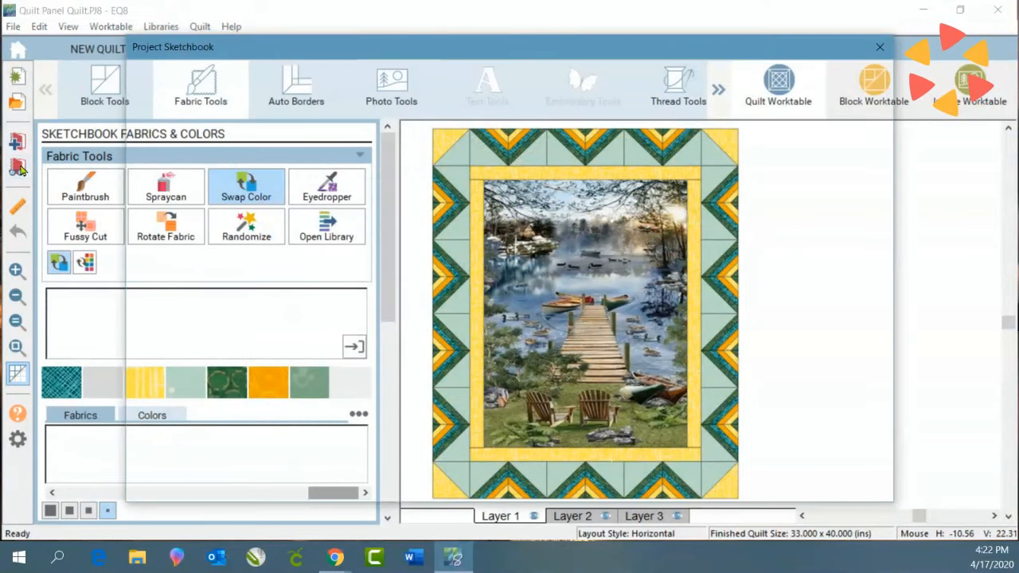
left_click(165, 162)
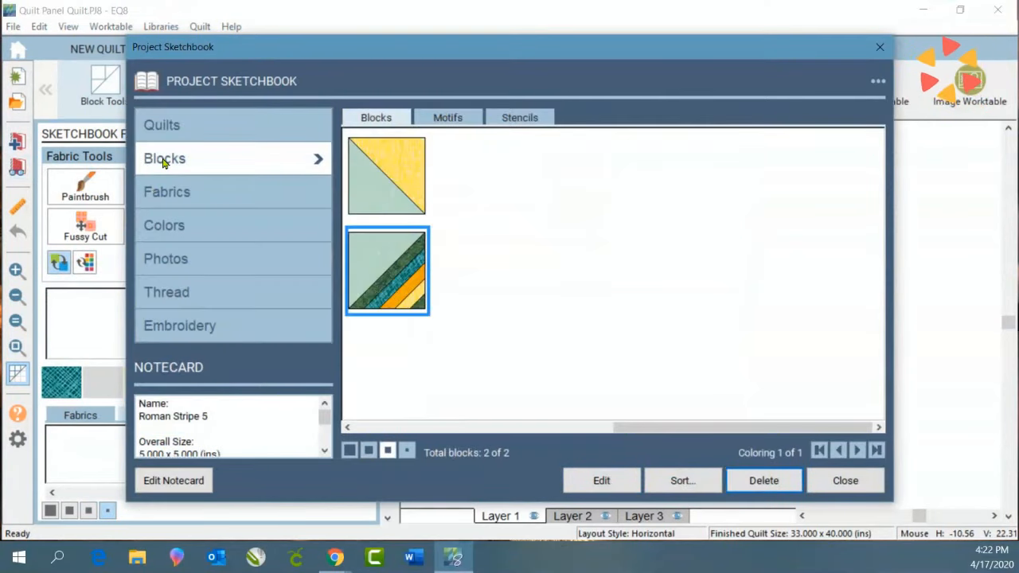
left_click(159, 195)
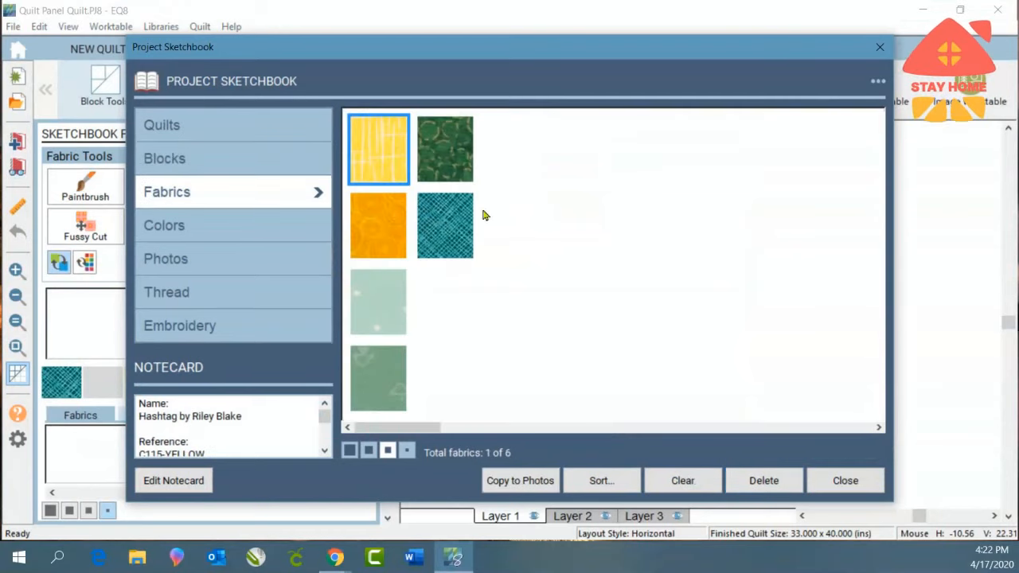
left_click(215, 128)
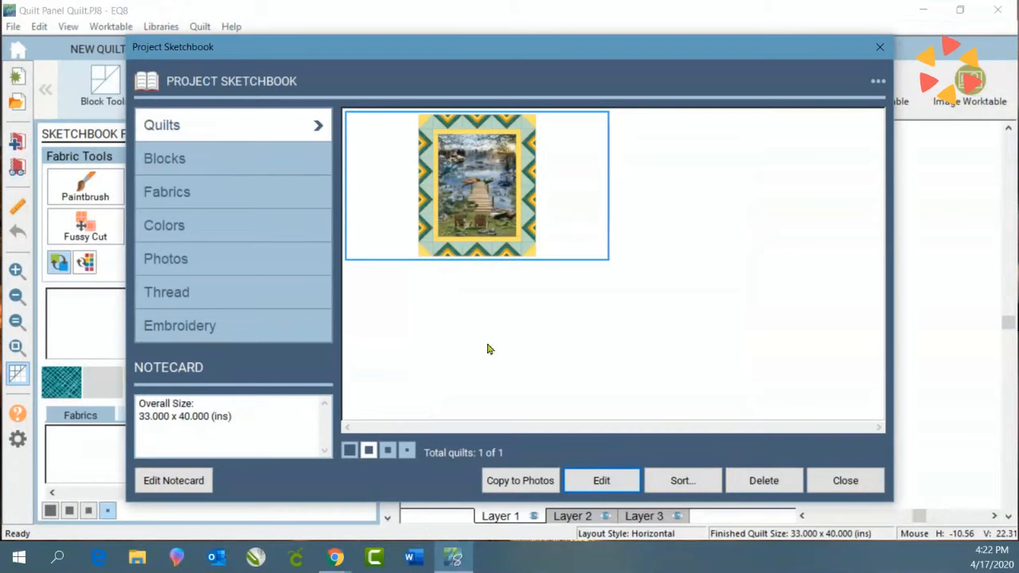
left_click(601, 481)
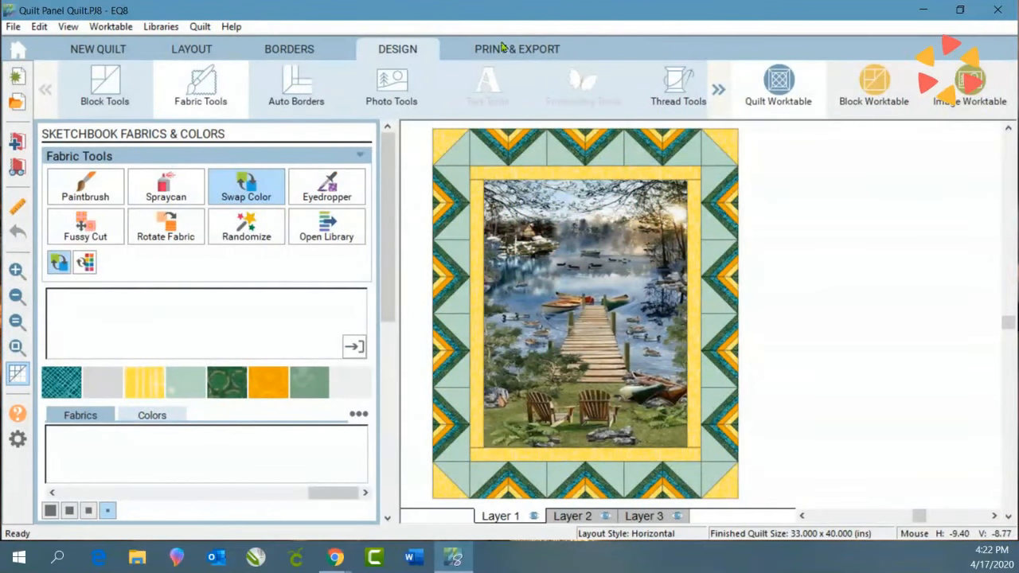
Preview the quilt's yardage estimates, examine the patch counts, yardage and fabric names up close, and close the preview without printing
left_click(502, 54)
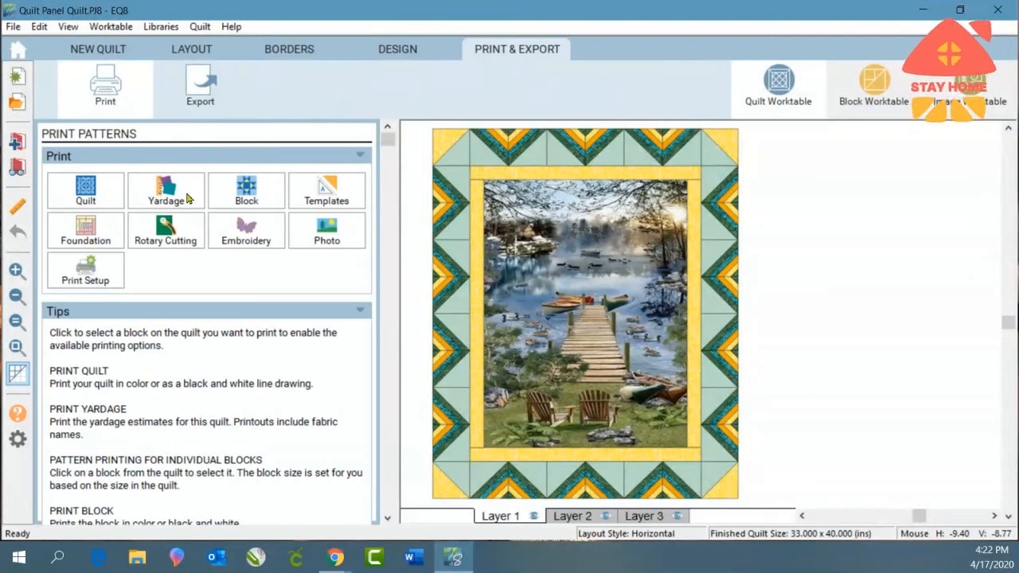
left_click(162, 198)
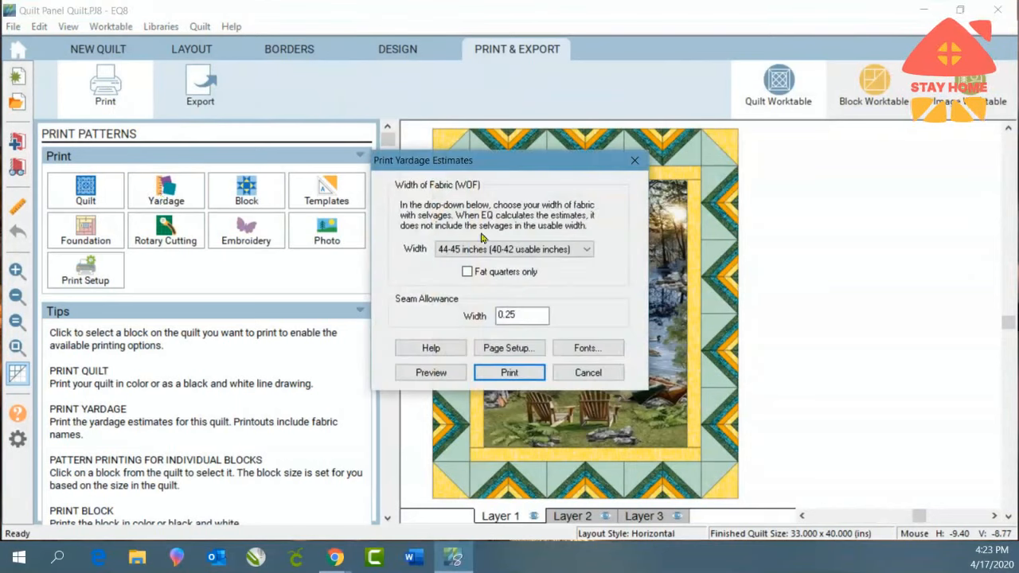
left_click(448, 374)
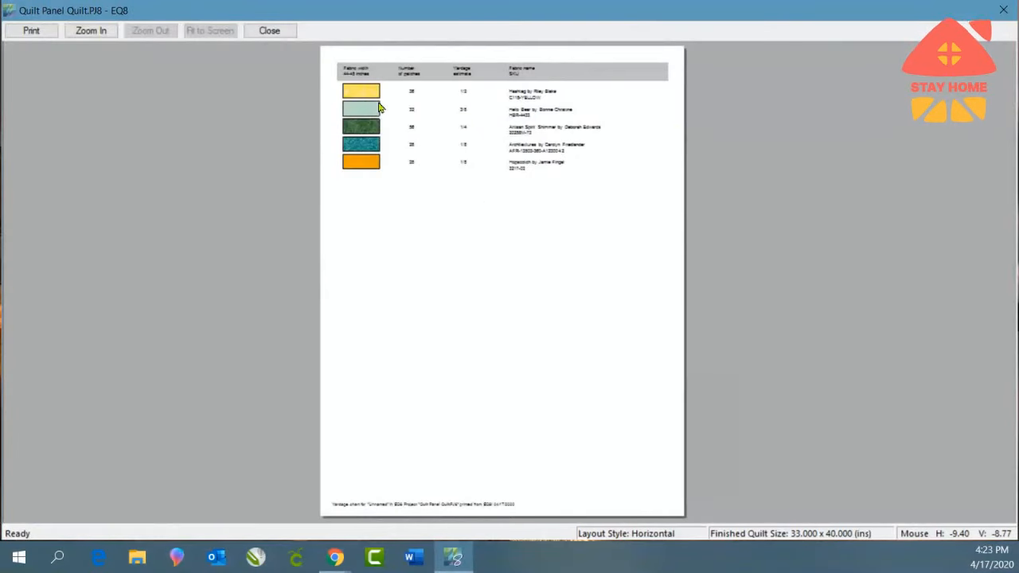
left_click_drag(330, 76, 538, 195)
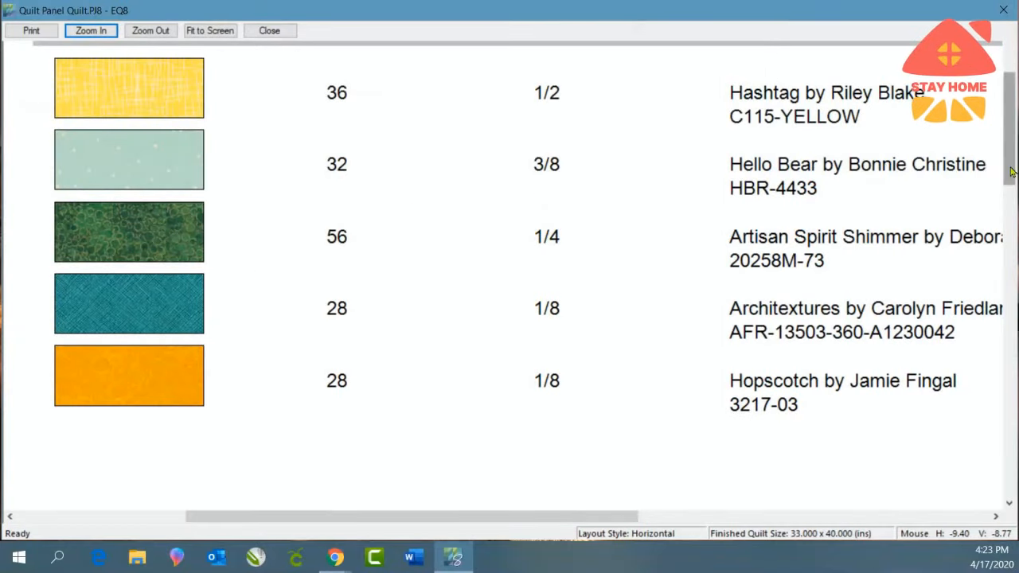
left_click_drag(1011, 171, 1005, 136)
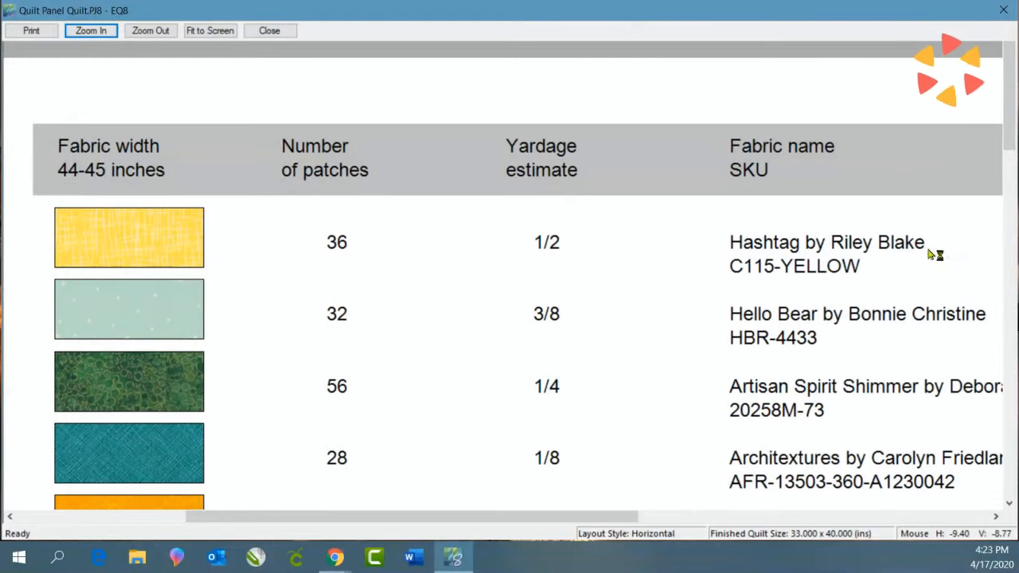
left_click_drag(1007, 141, 1012, 167)
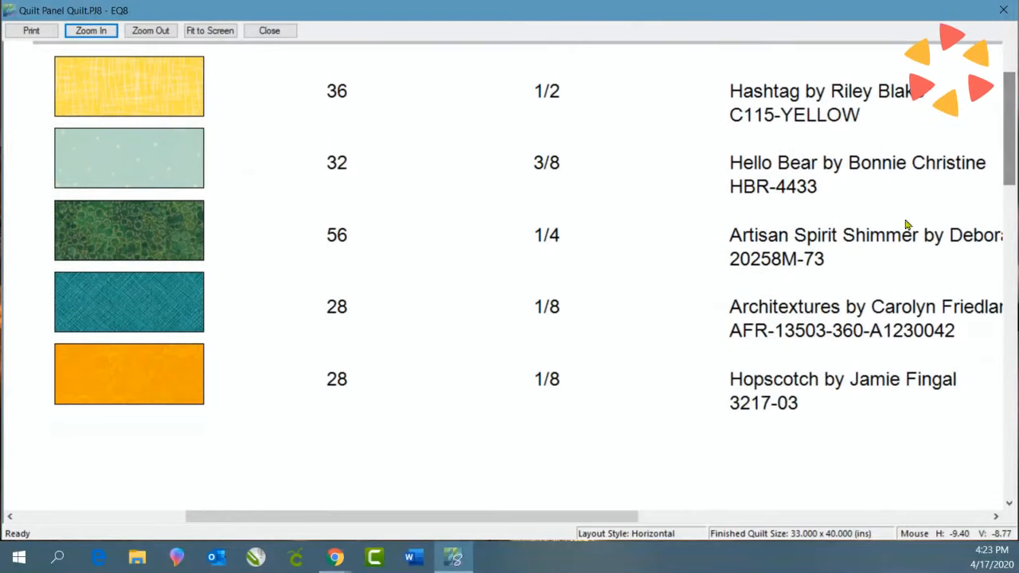
left_click(283, 34)
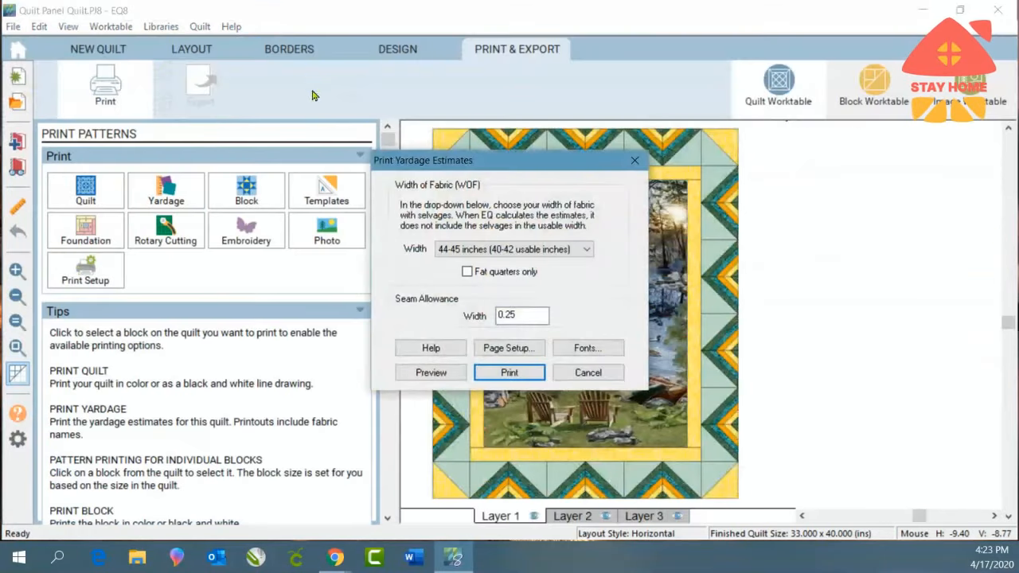
left_click(589, 368)
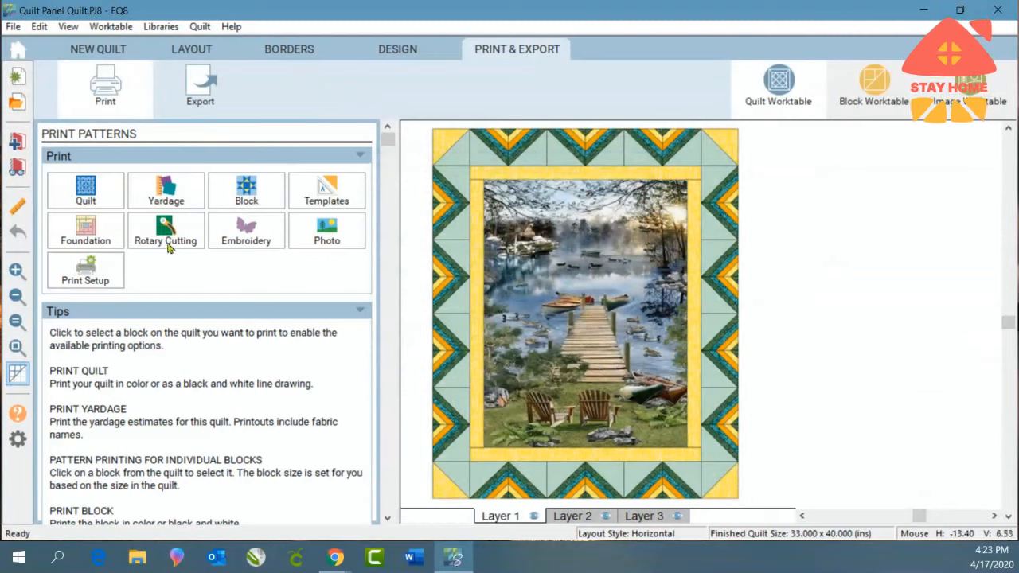
Select the top Roman Stripe 5 block in the quilt's left border and preview its foundation pattern without printing
left_click(16, 271)
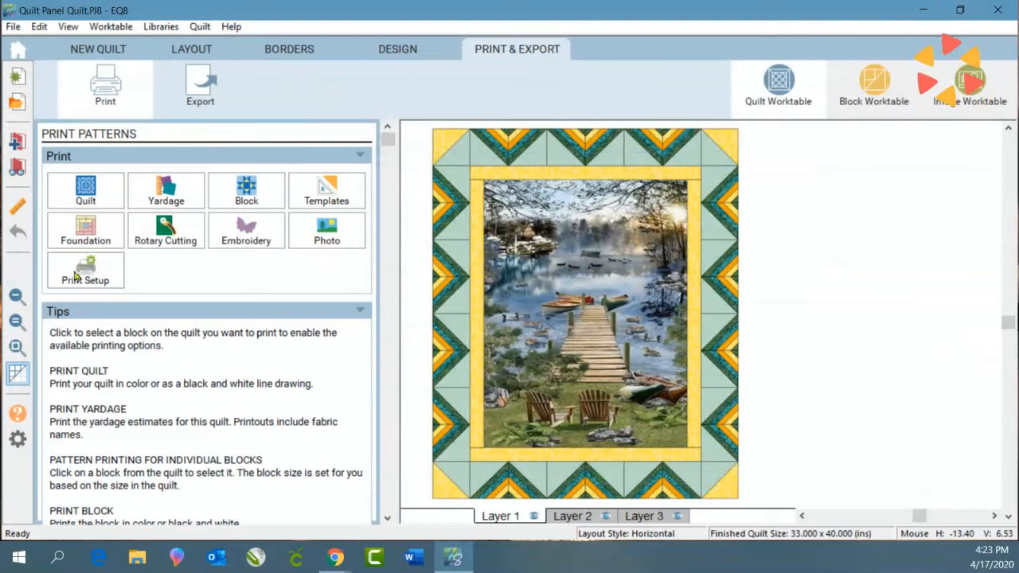
left_click_drag(419, 160, 500, 274)
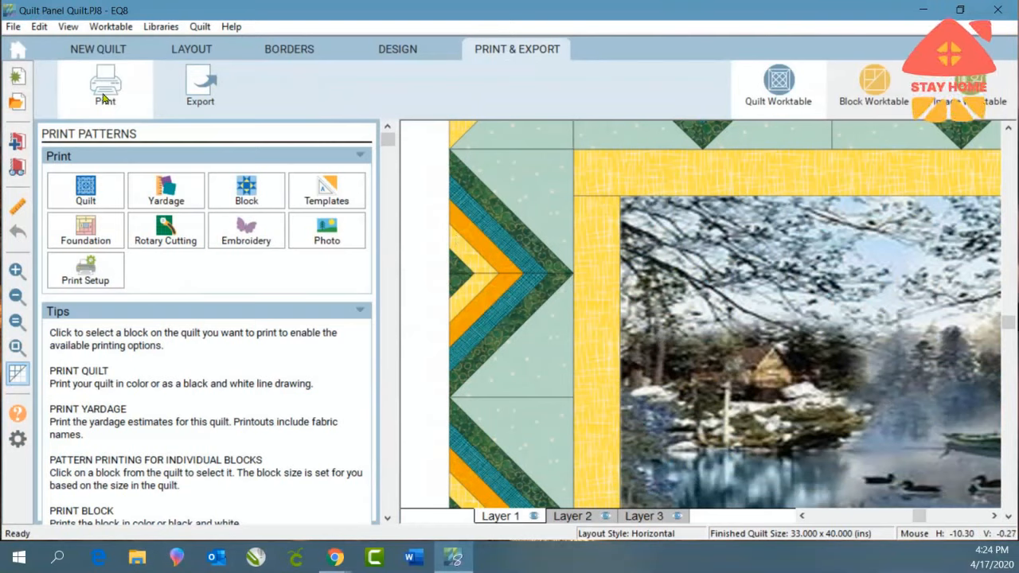
left_click(80, 233)
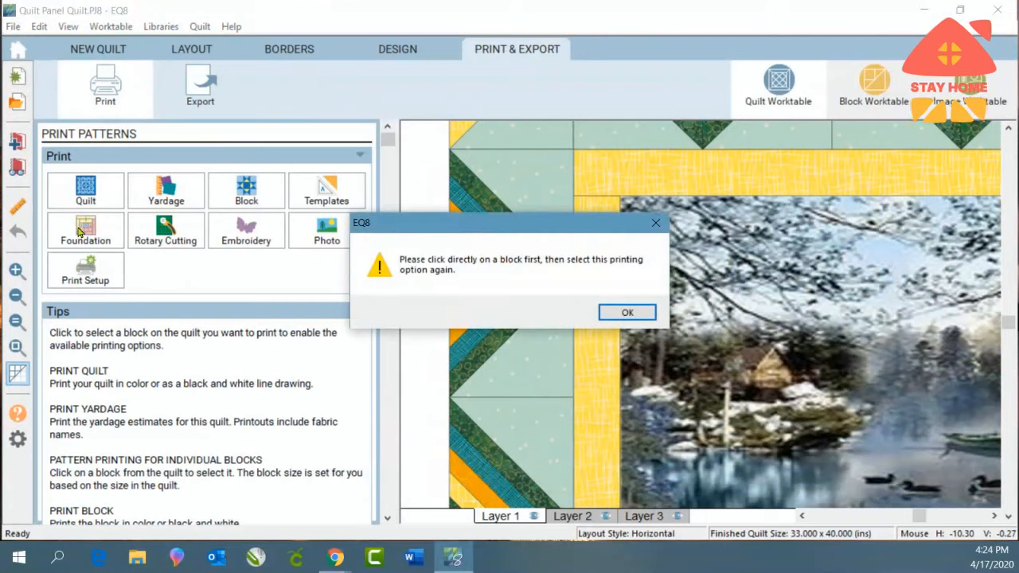
left_click(617, 312)
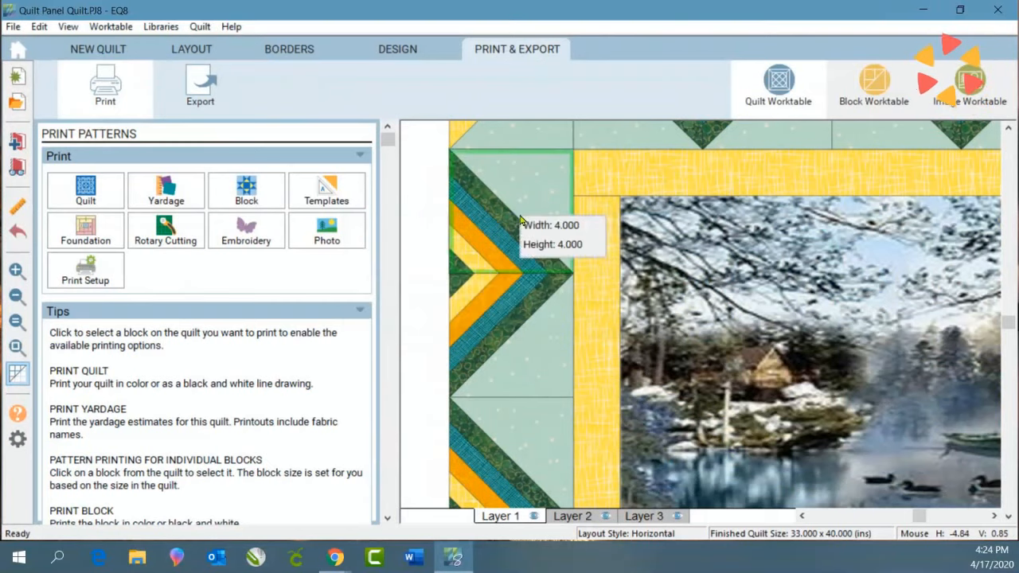
left_click(85, 231)
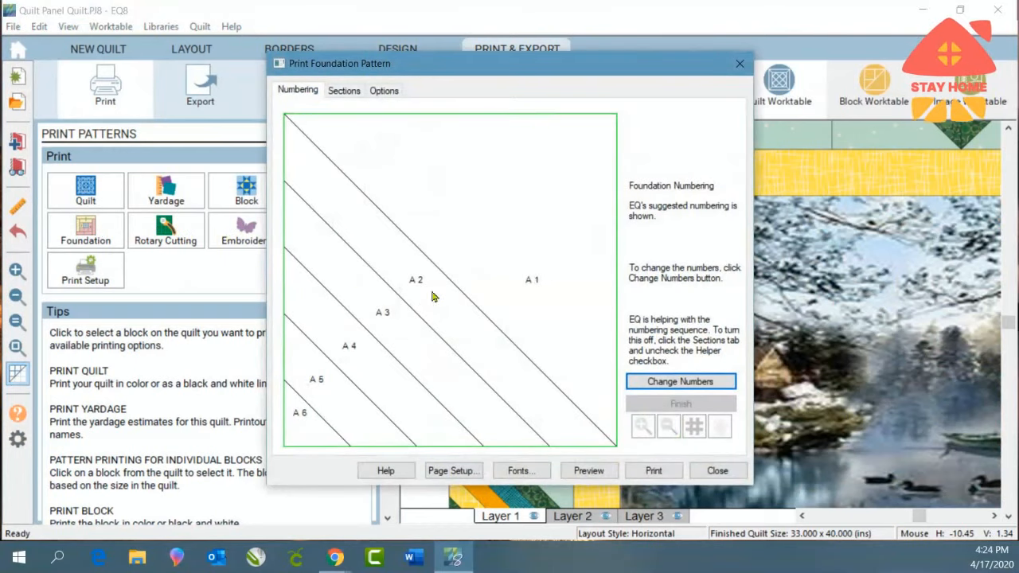
left_click(582, 473)
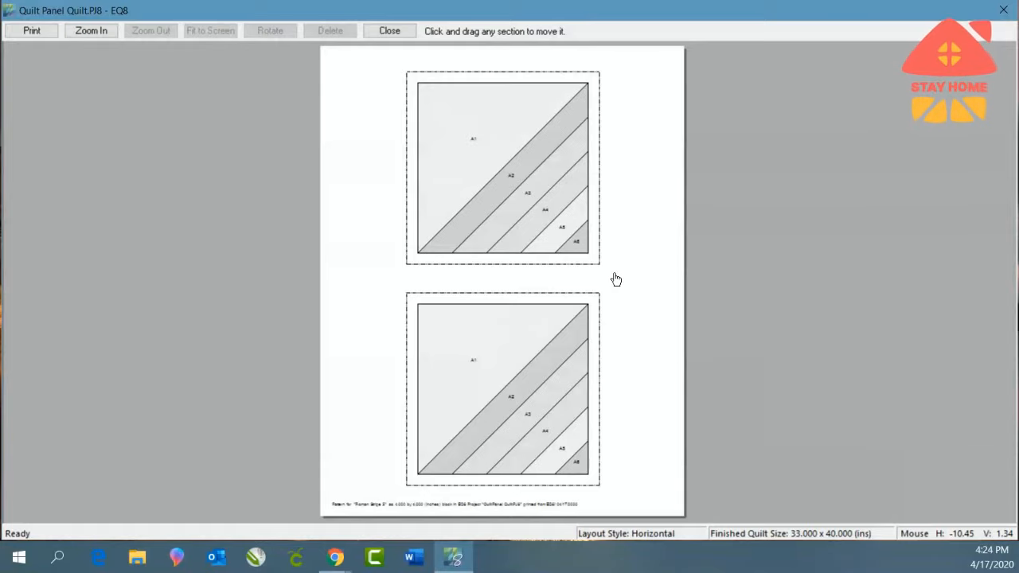
left_click(382, 32)
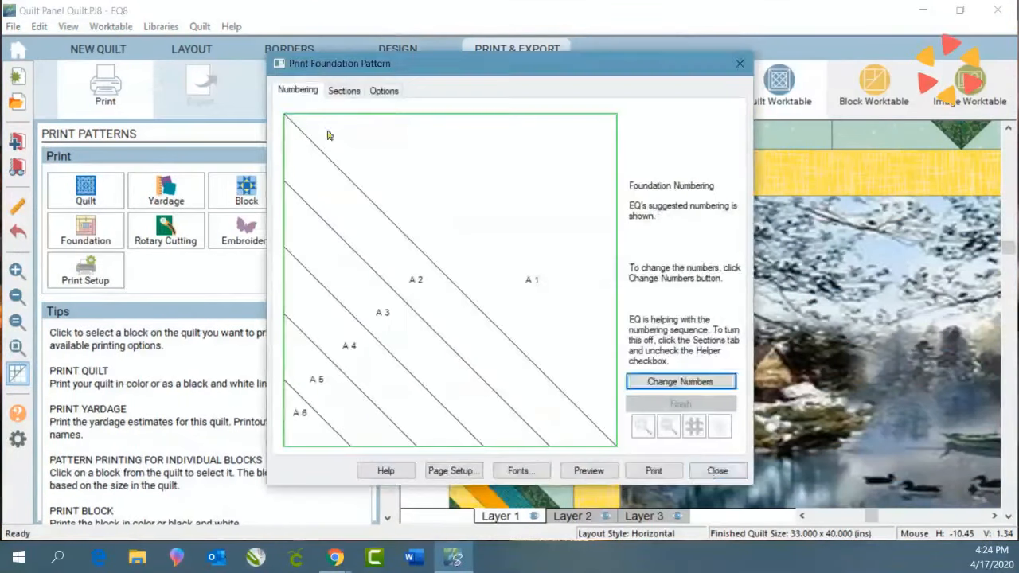
left_click(716, 470)
Preview the rotary cutting chart for the selected Roman Stripe 5 block, examine its cutting diagrams, and return to the full quilt view
left_click(169, 231)
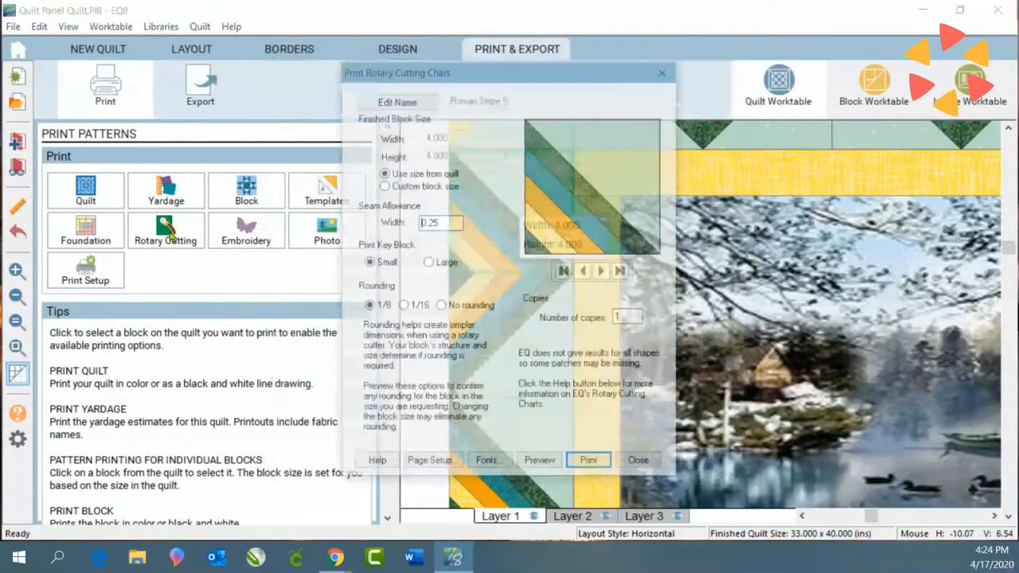
left_click(540, 465)
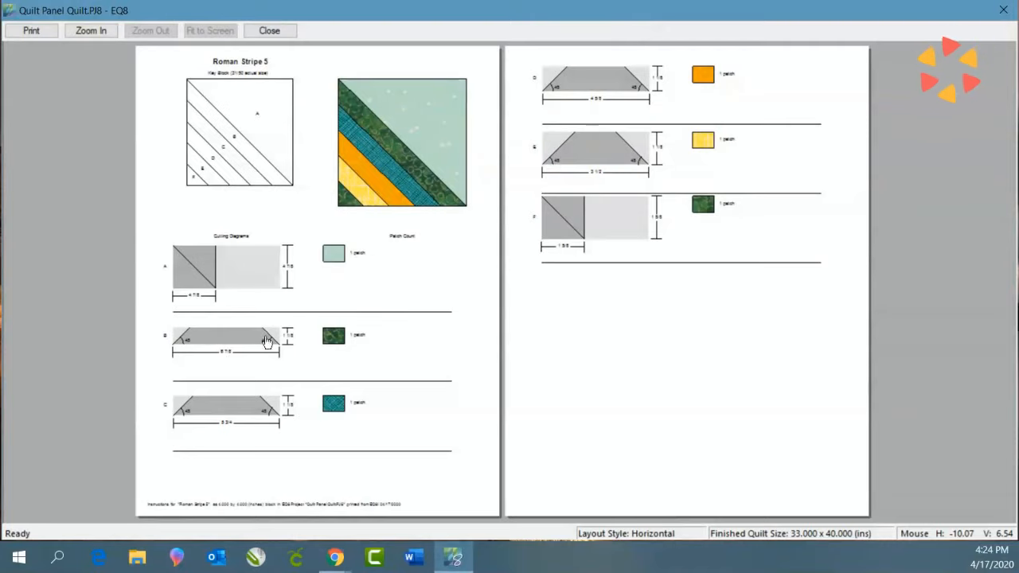
left_click(86, 32)
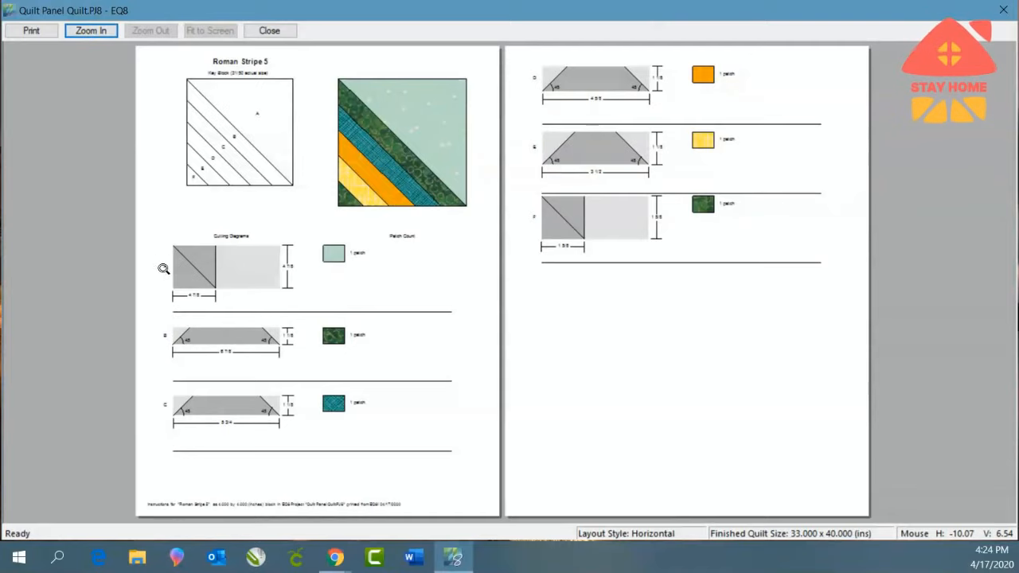
left_click_drag(160, 224, 334, 376)
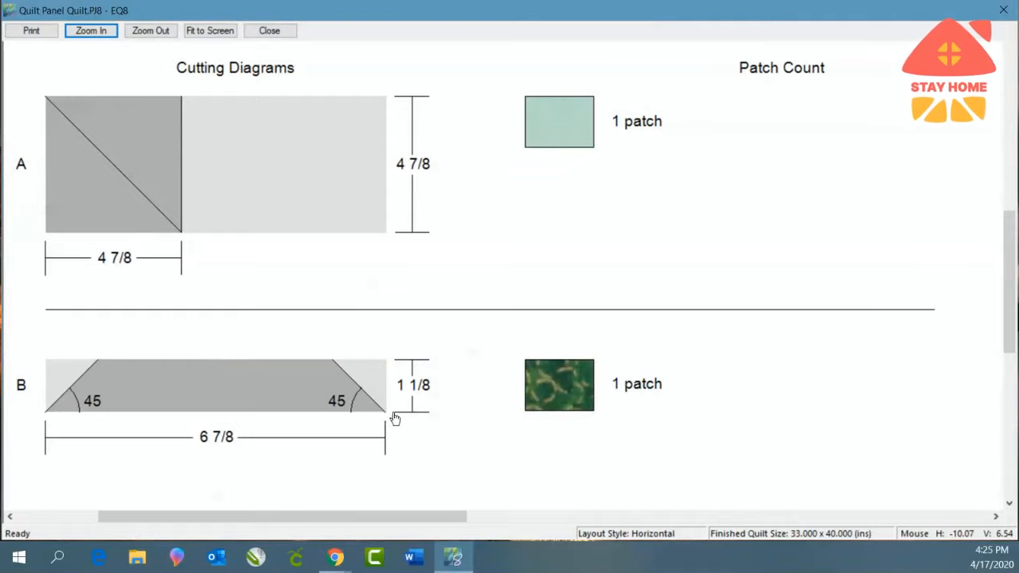
left_click(283, 32)
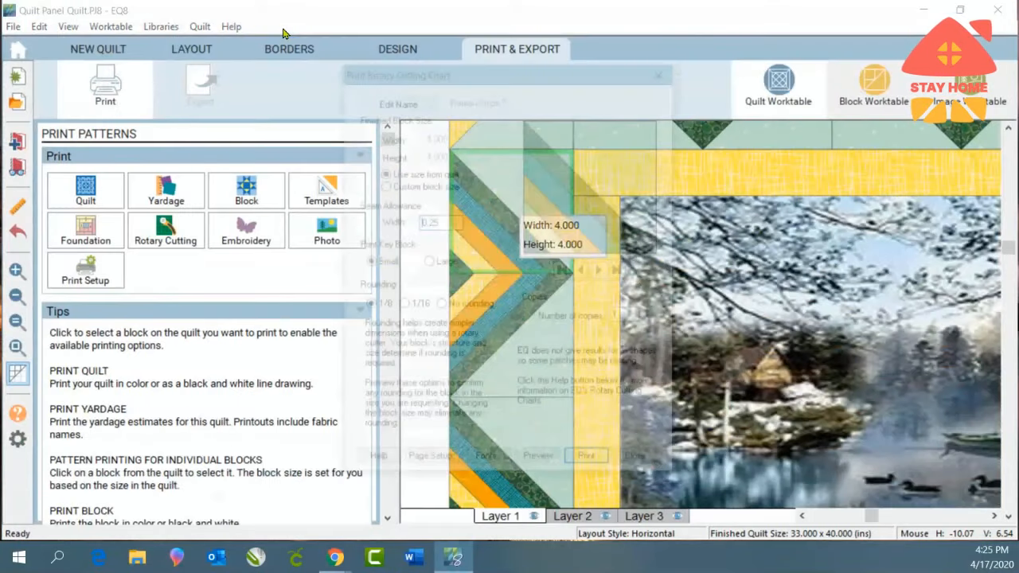
left_click(641, 466)
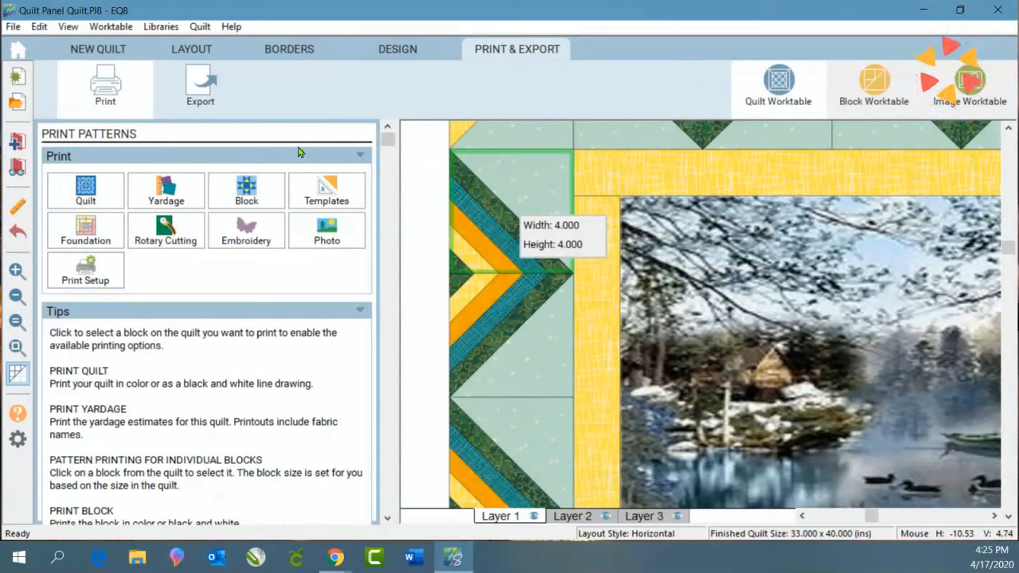
left_click(13, 350)
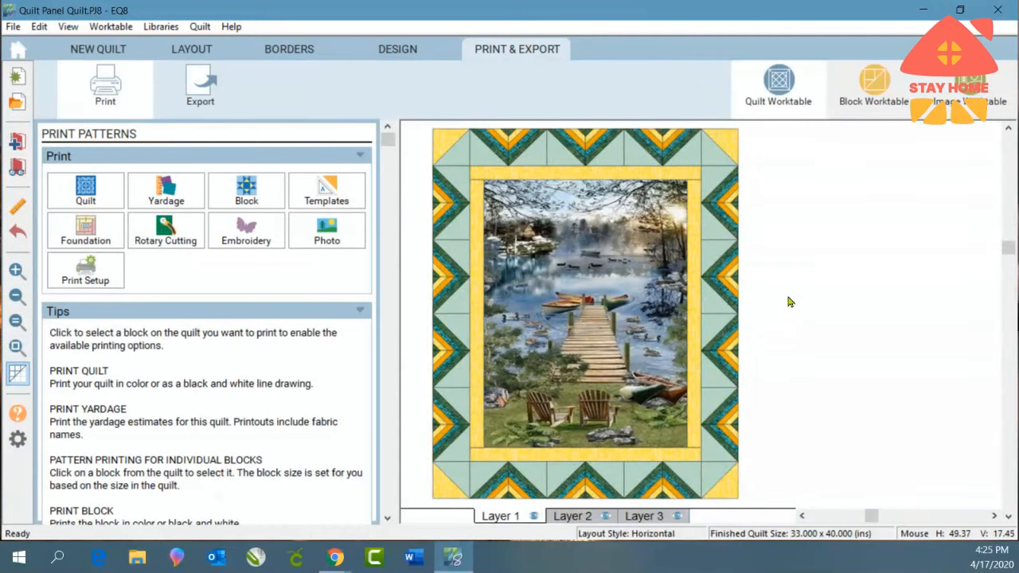